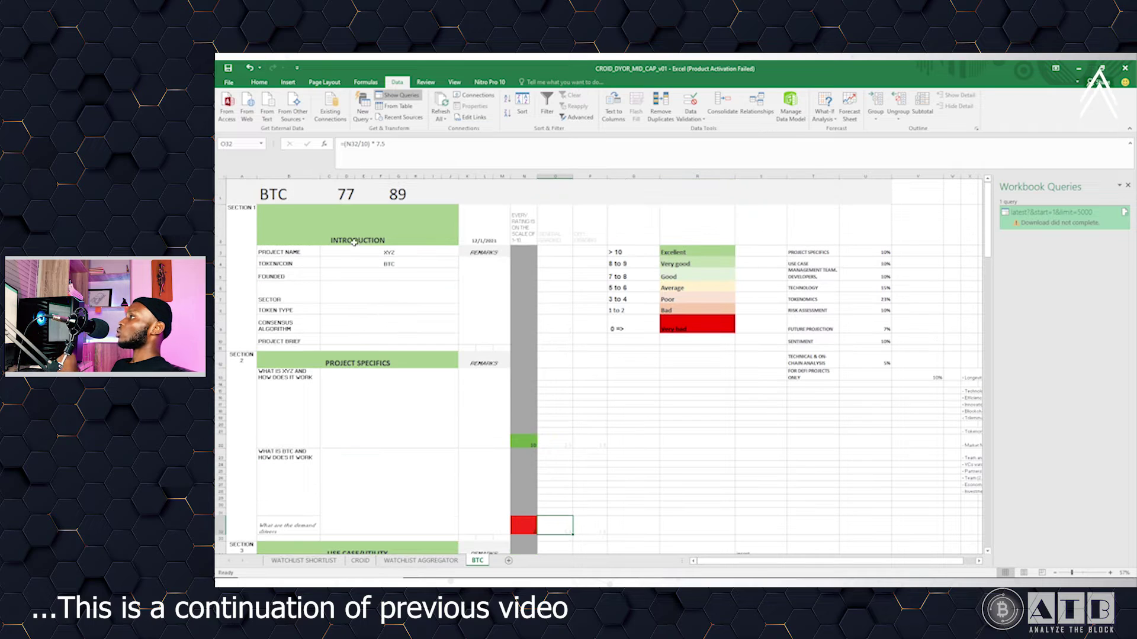
Read the tools note attached to the Introduction section heading
click(354, 243)
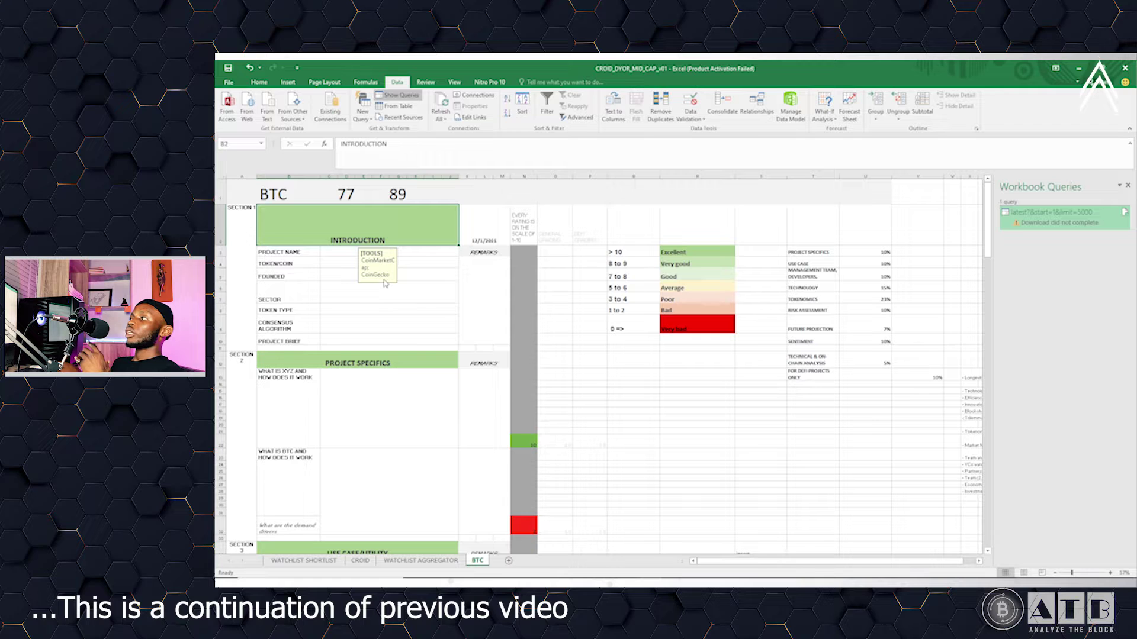
scroll(436, 354, down, 2)
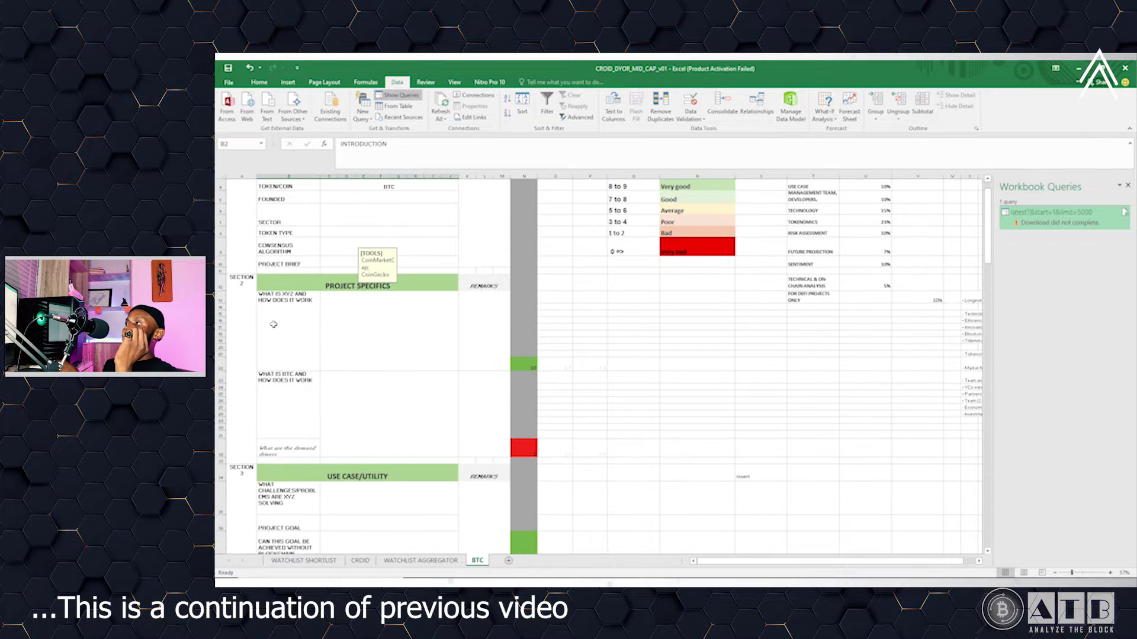
scroll(356, 278, up, 2)
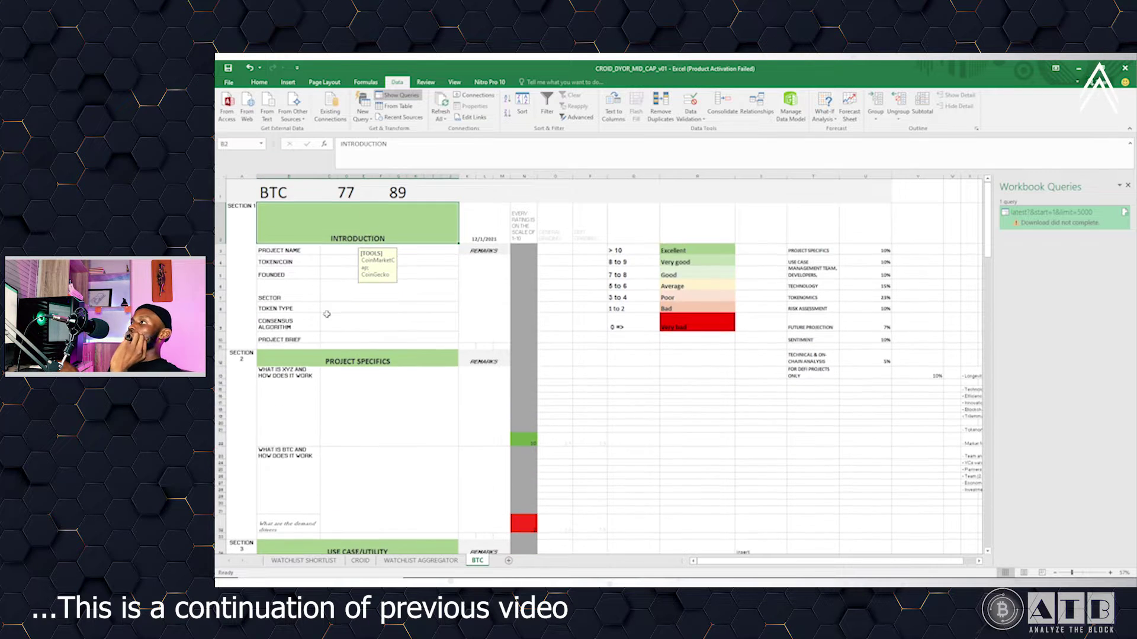
click(285, 193)
click(376, 235)
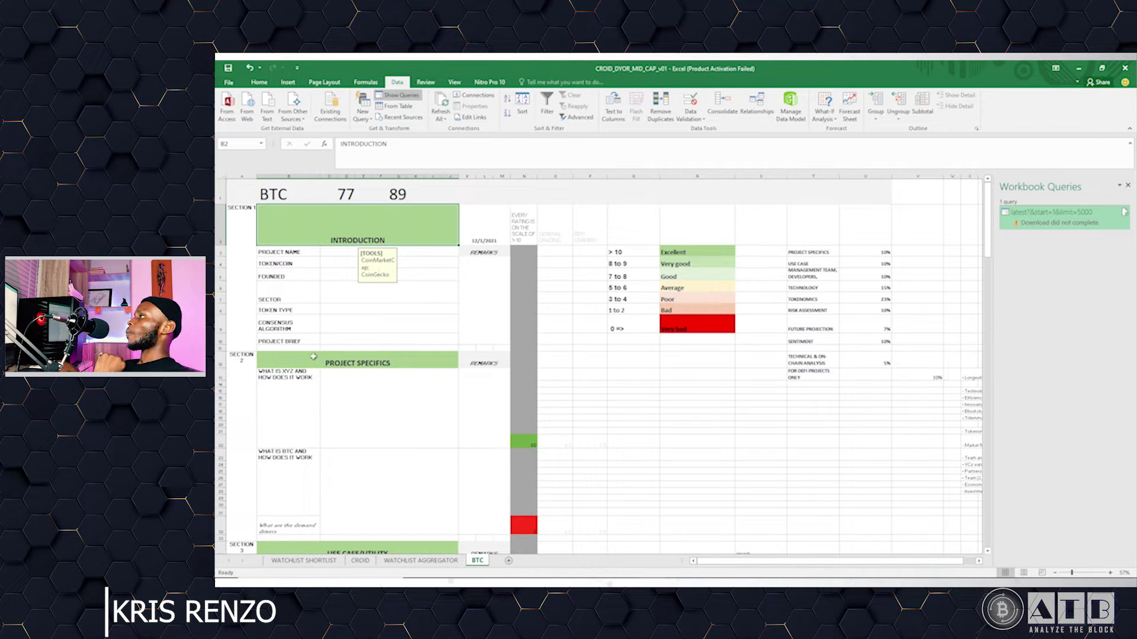
Go through the Introduction entry cells for project name, token/coin, founded, sector, token type and consensus algorithm
click(355, 253)
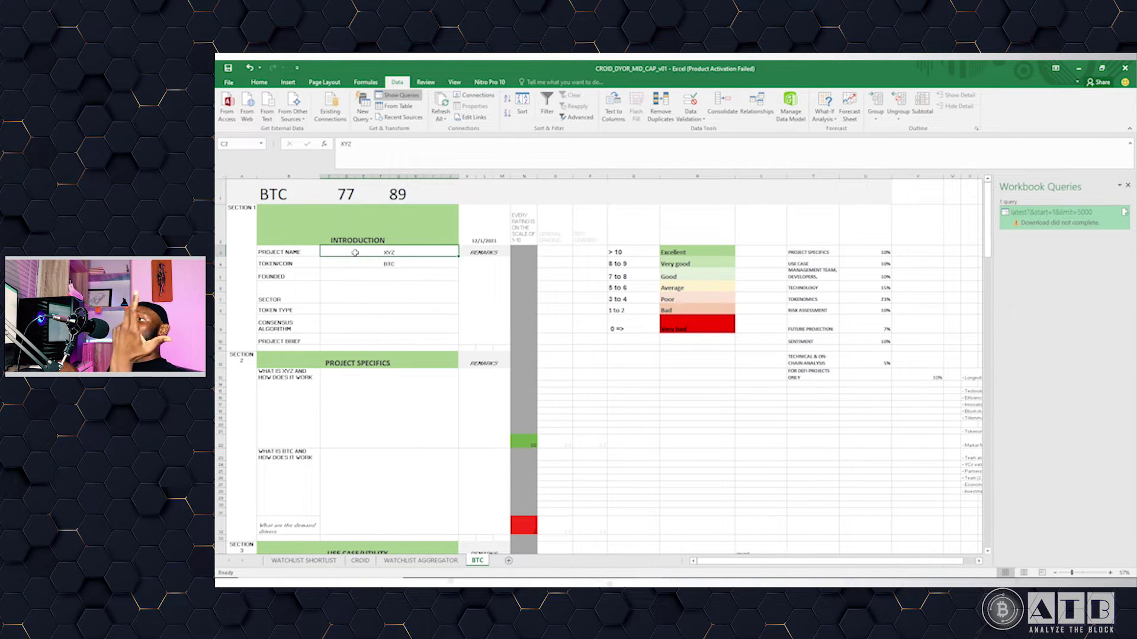
click(360, 263)
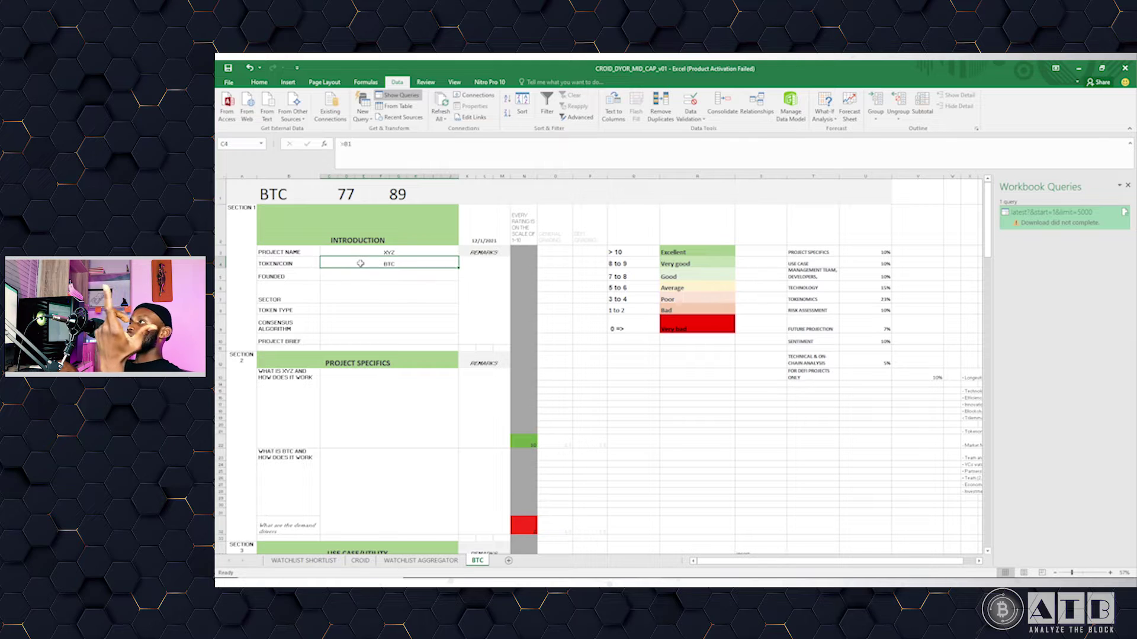
click(406, 254)
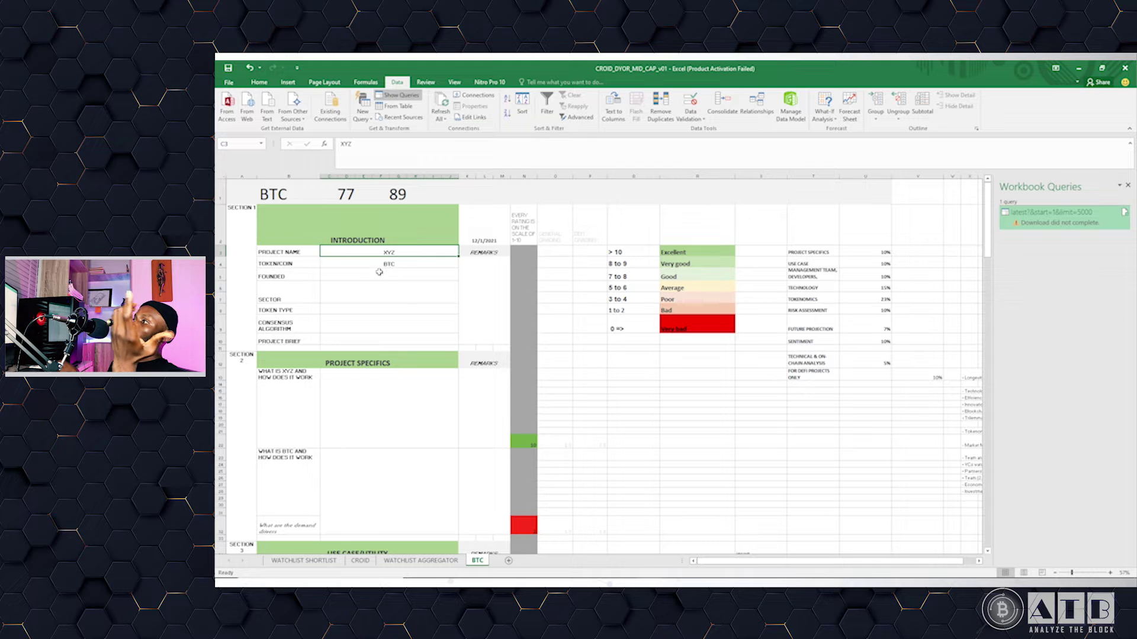
click(379, 264)
click(378, 276)
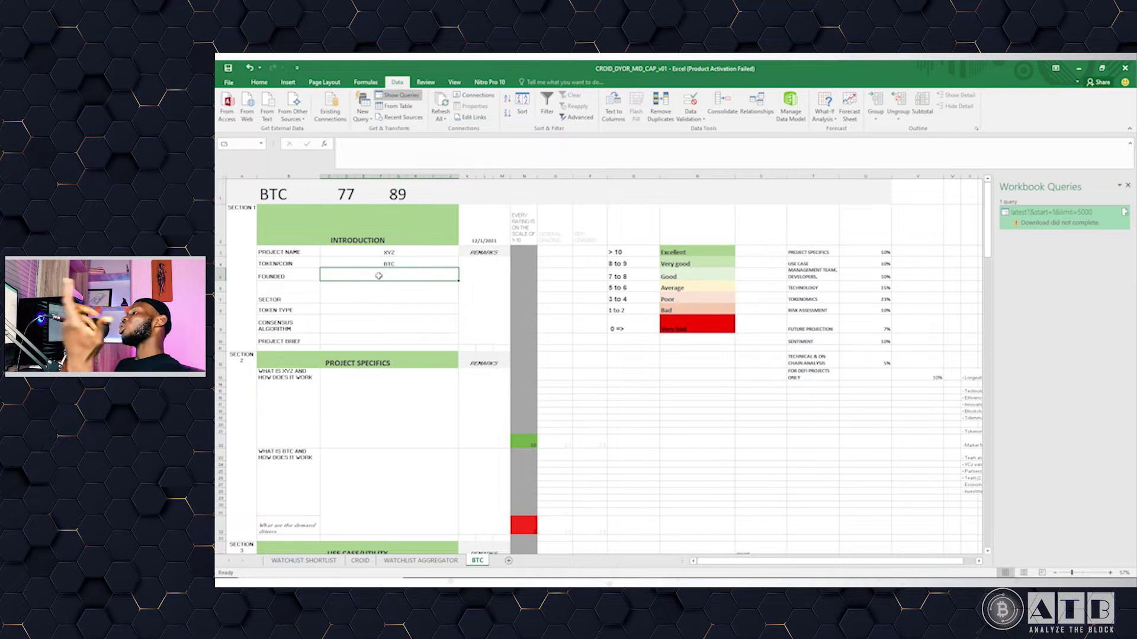
click(360, 291)
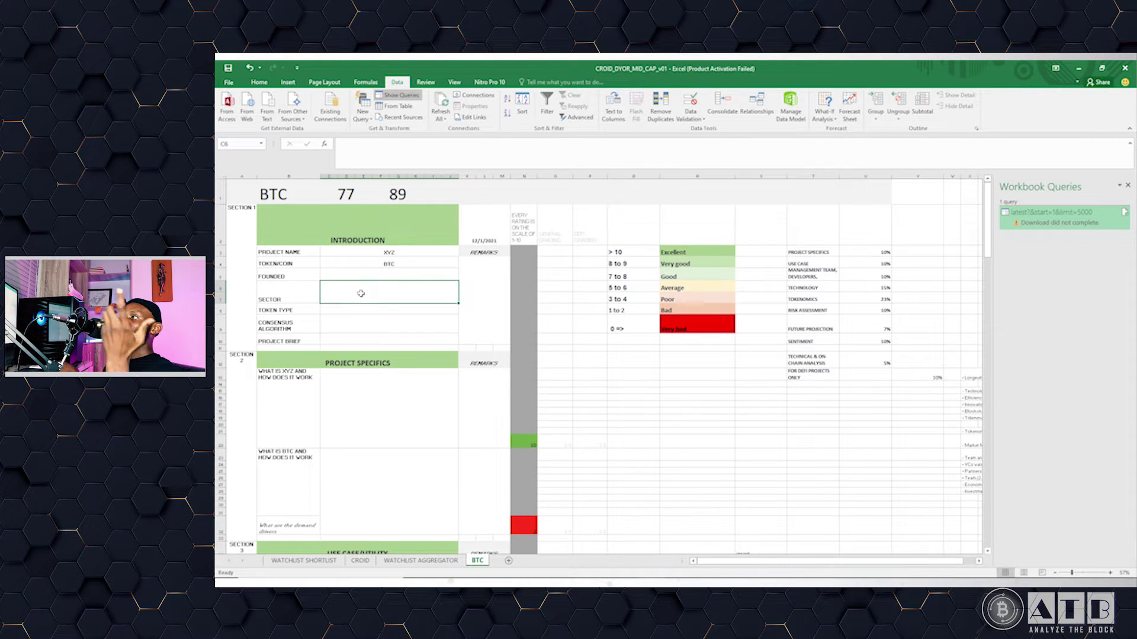
click(388, 312)
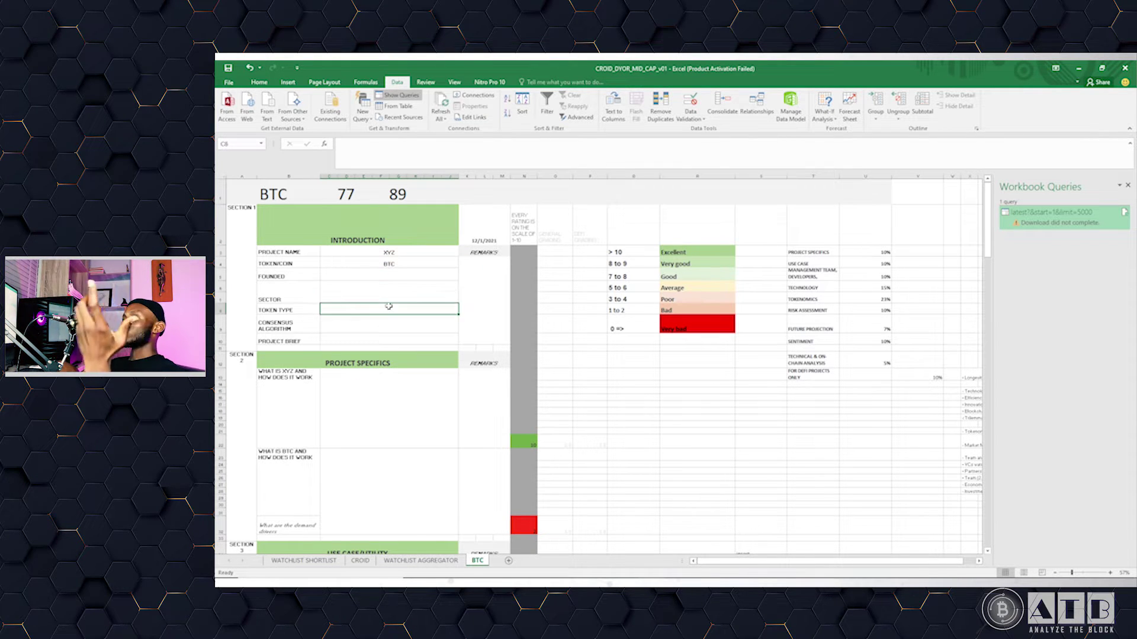
click(345, 329)
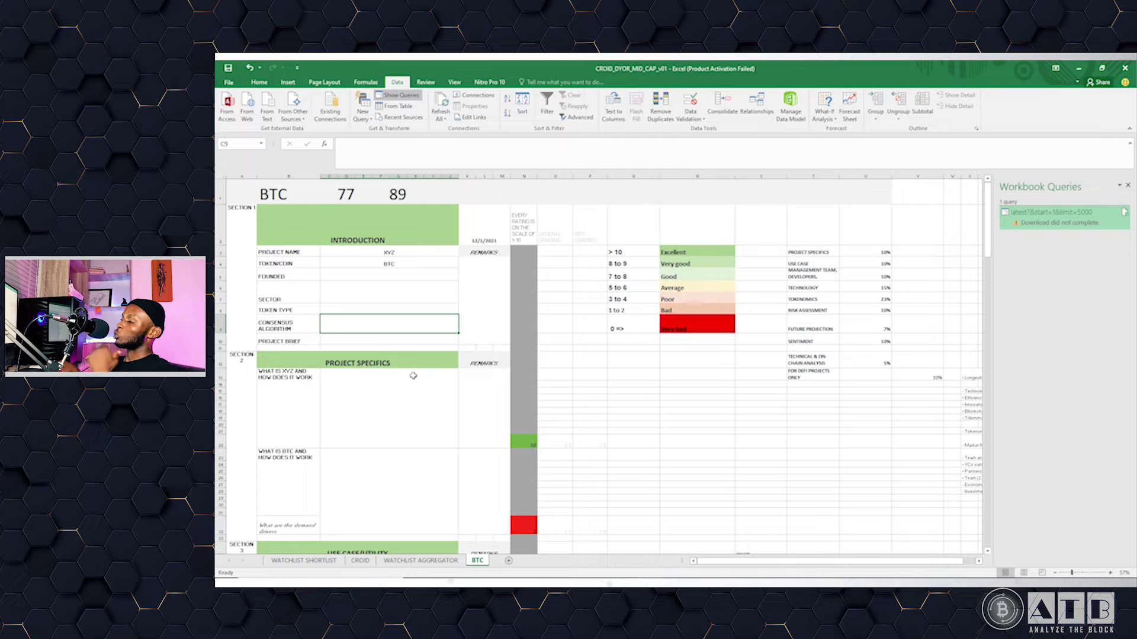
Read the tools note on the Project Specifics heading and inspect the answer area of its first question
scroll(403, 350, down, 3)
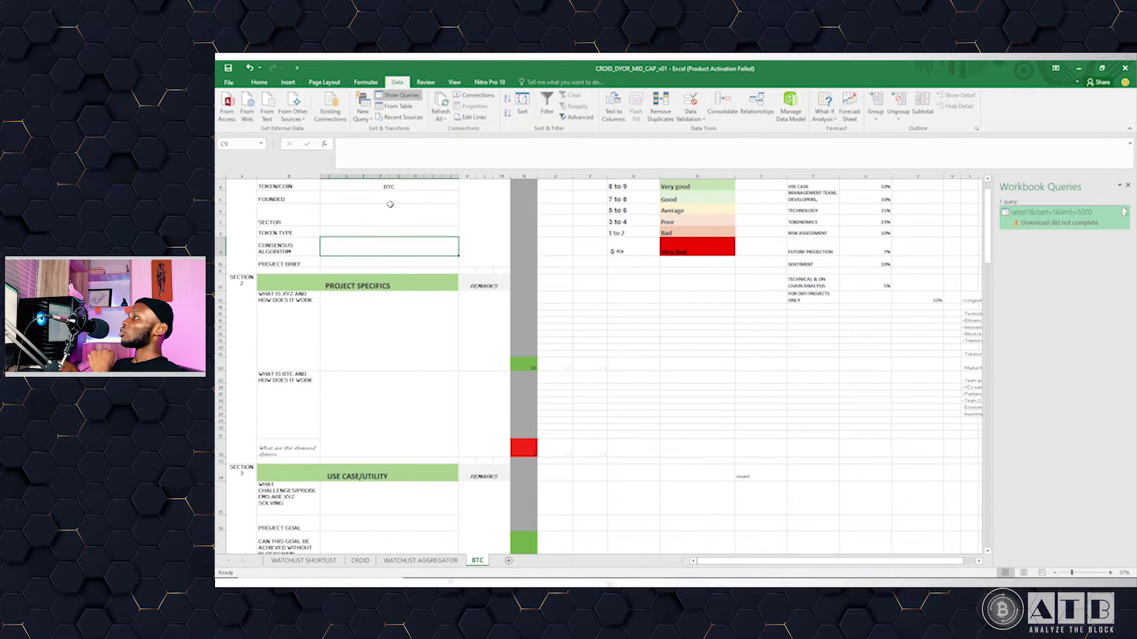
click(329, 281)
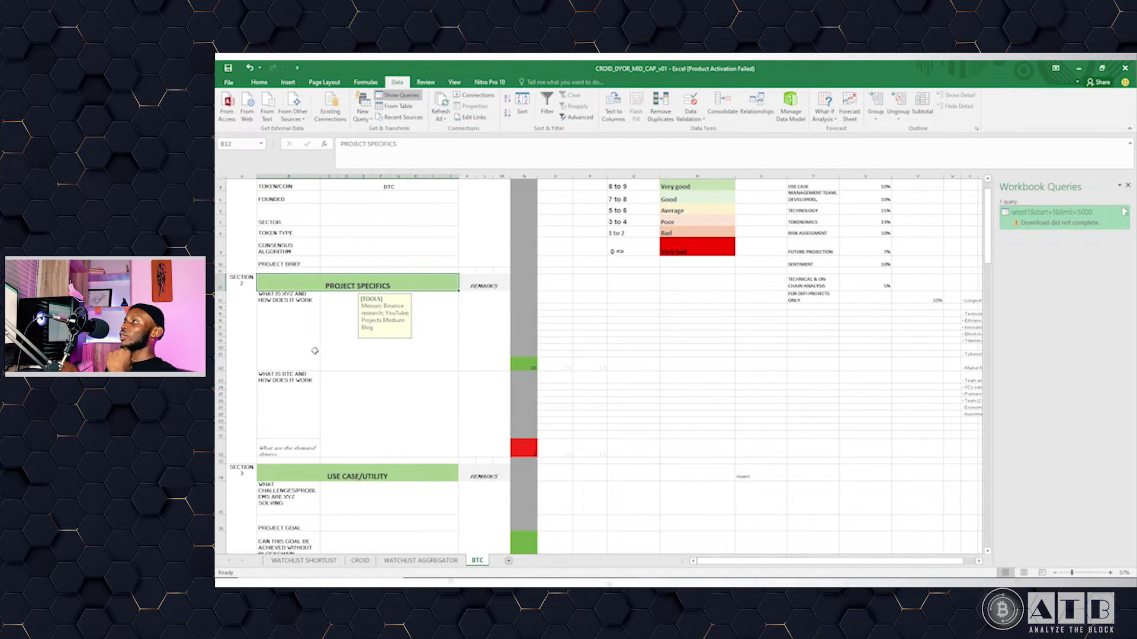
click(301, 332)
click(383, 336)
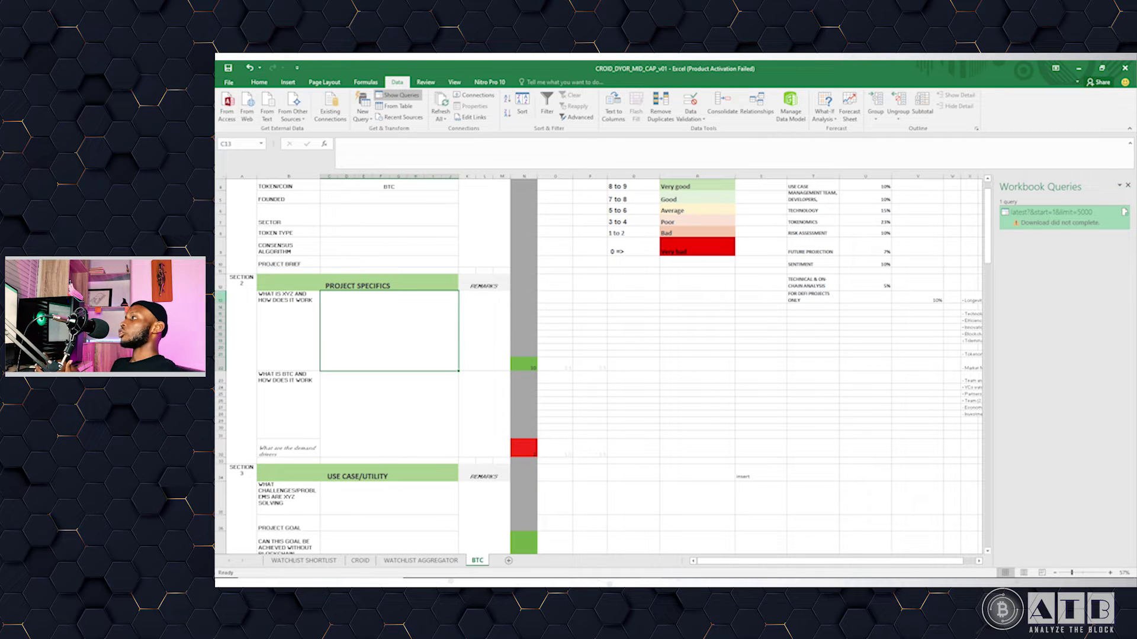
click(340, 283)
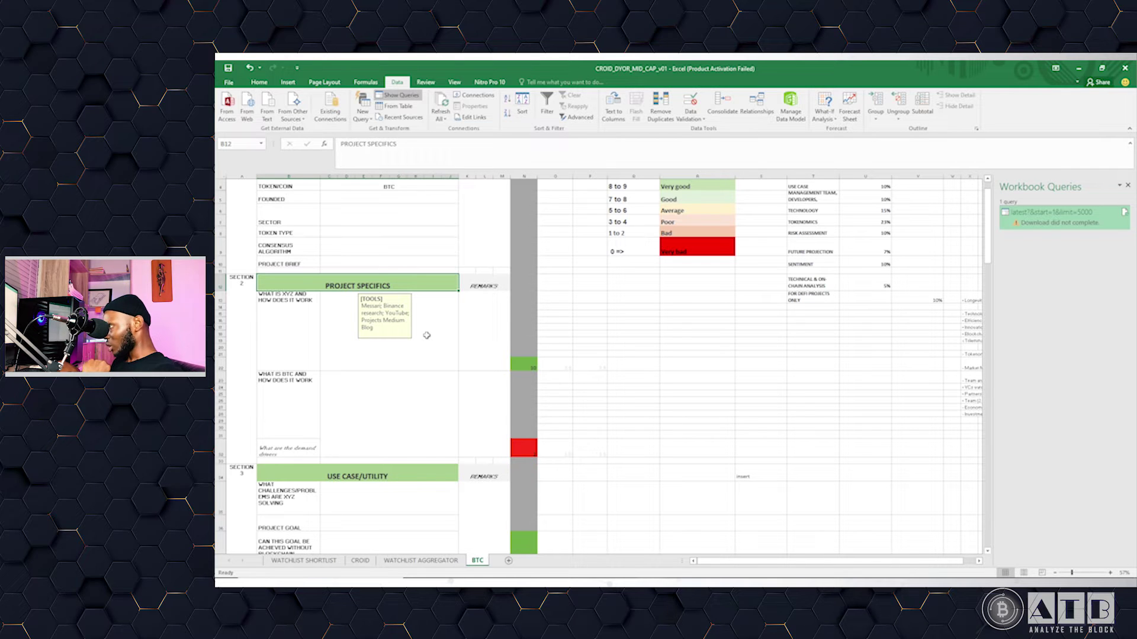
Inspect the formulas behind the two "What is … and how does it work" questions in Project Specifics
click(283, 318)
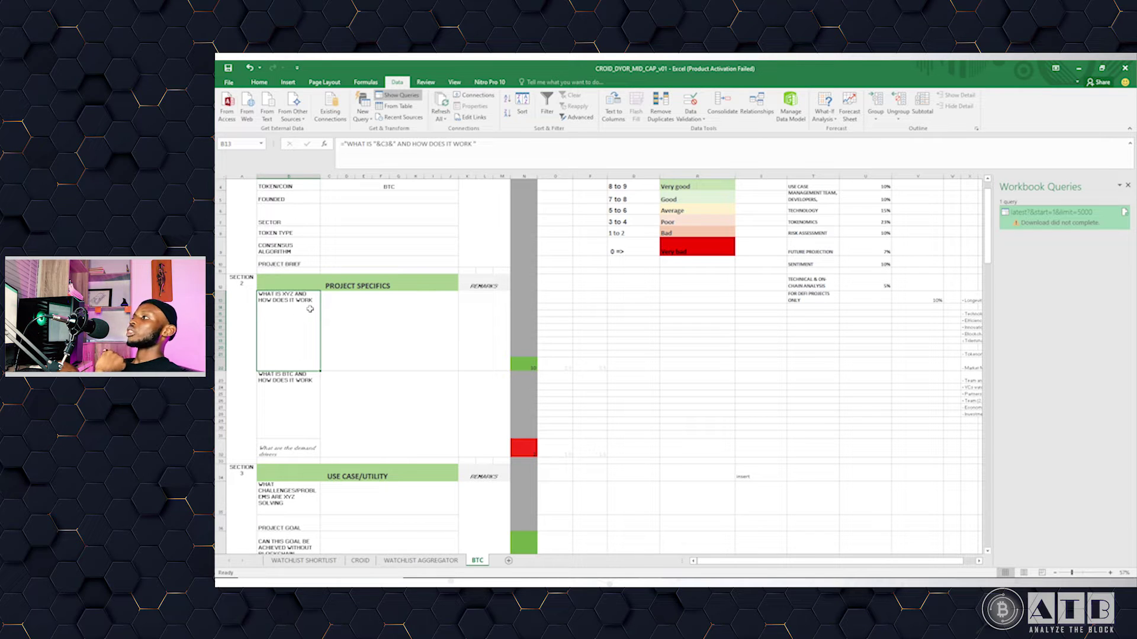
click(278, 395)
scroll(292, 409, down, 1)
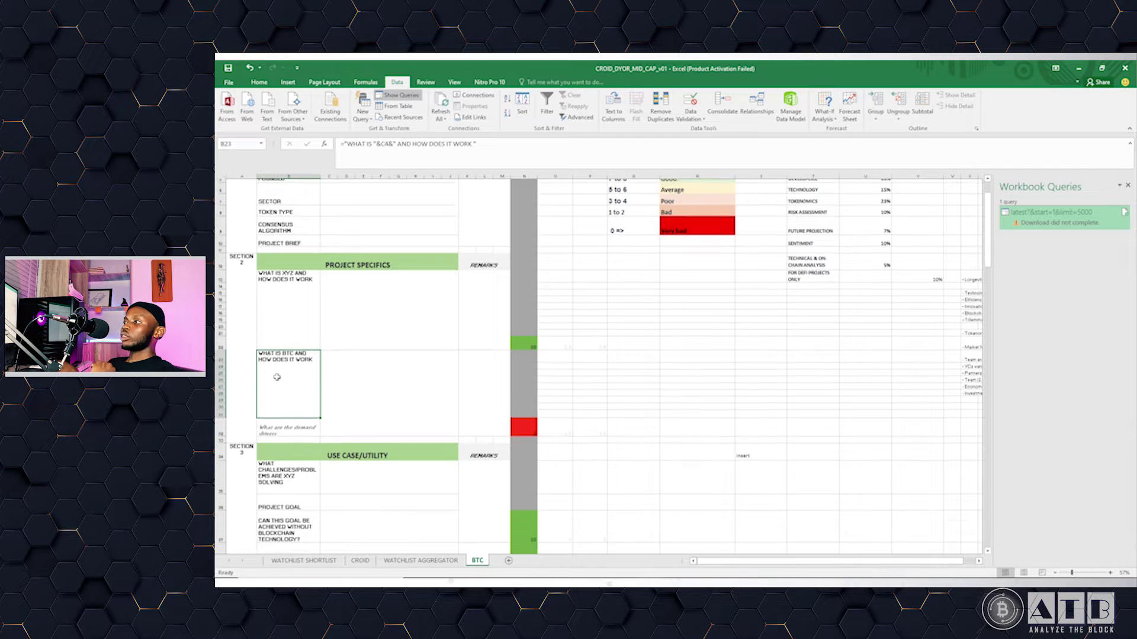
Set the project name in the Introduction section to BITCOIN and check the linked first question in Project Specifics
scroll(291, 335, up, 2)
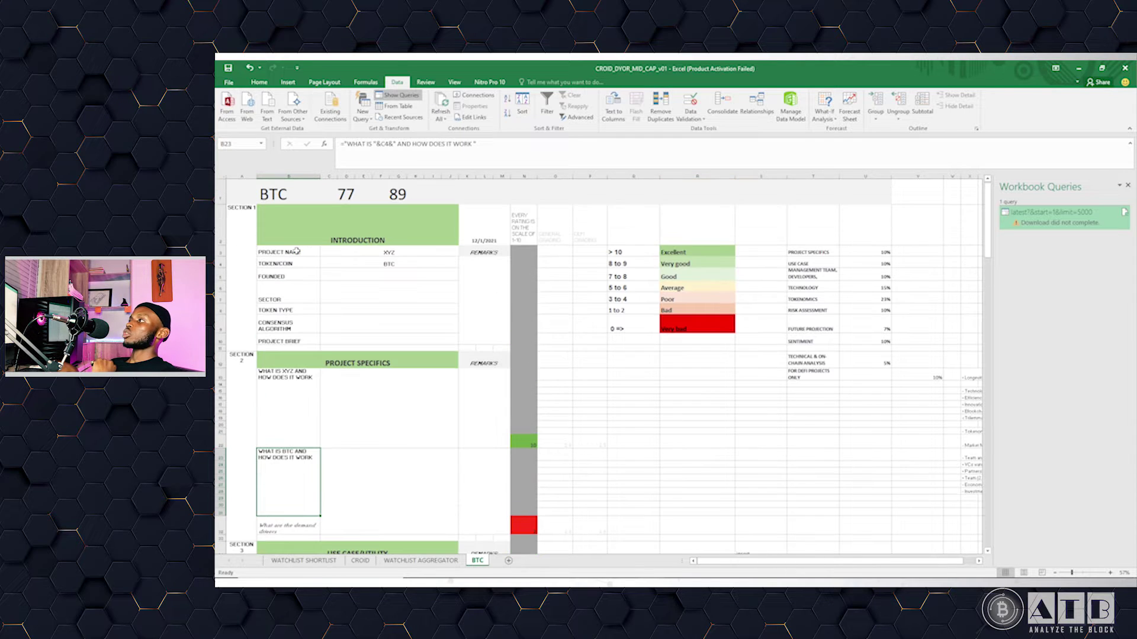
click(394, 254)
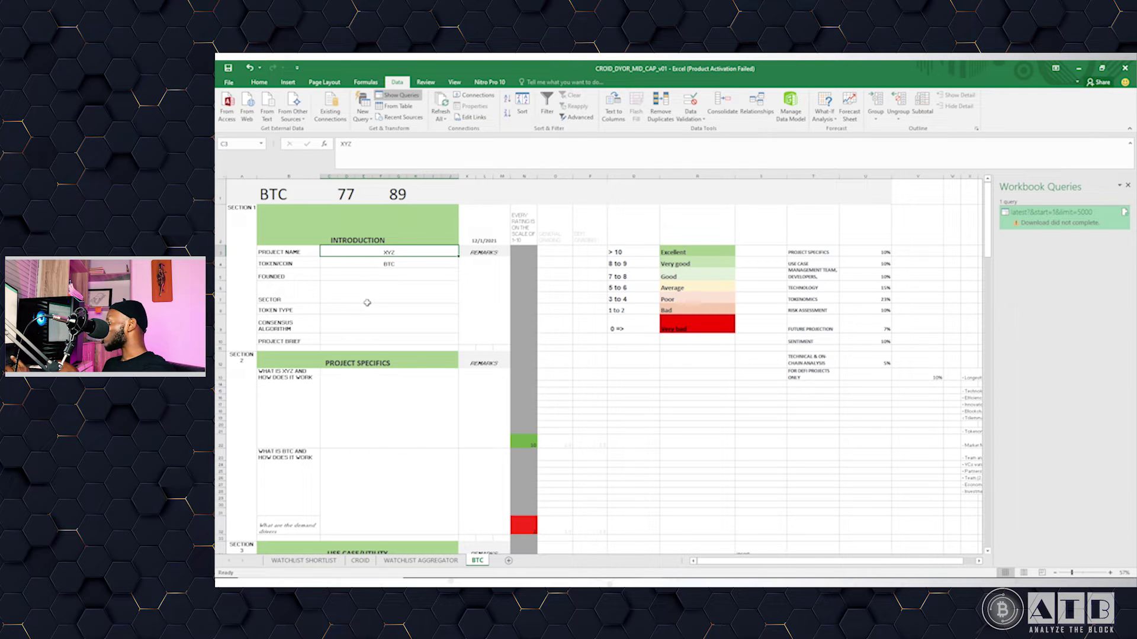
text(BITCOIN)
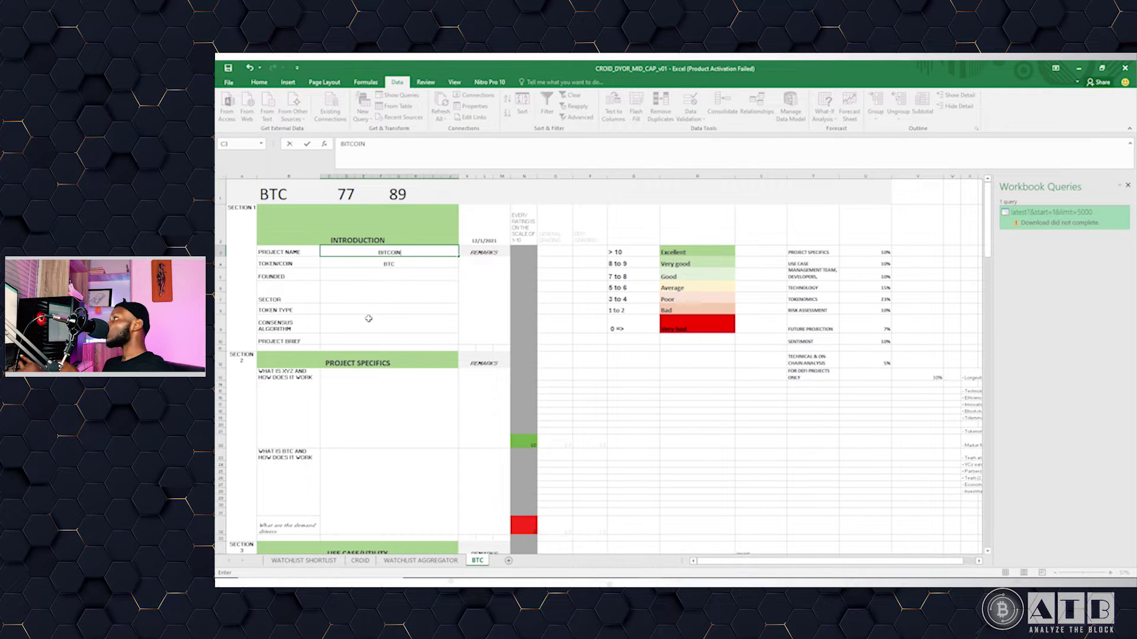
key(Return)
scroll(367, 317, down, 1)
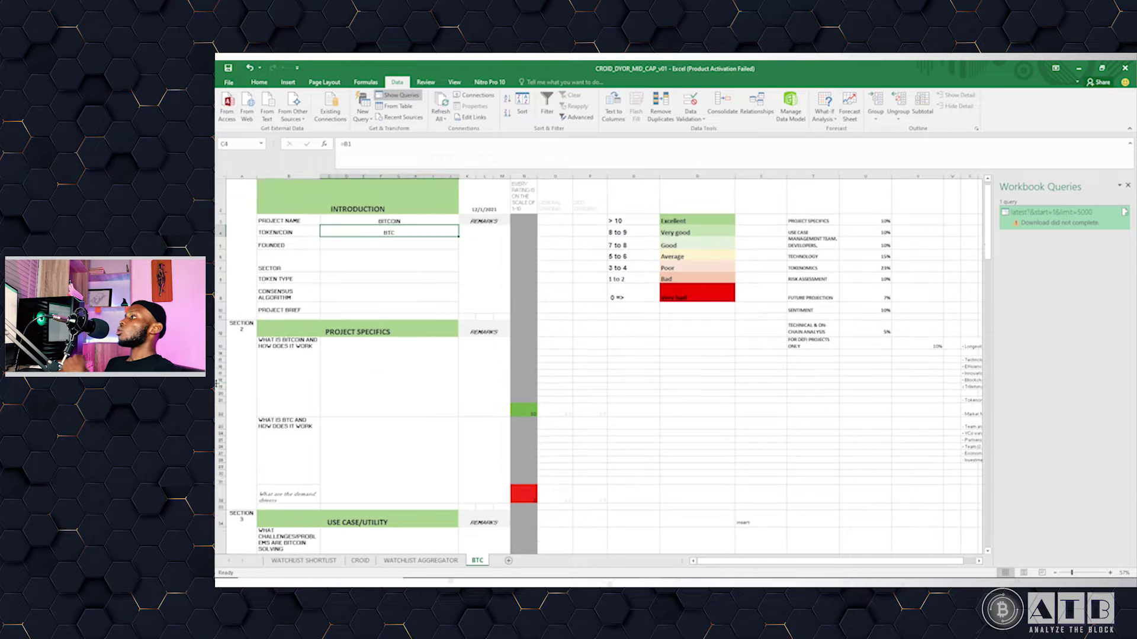
click(273, 310)
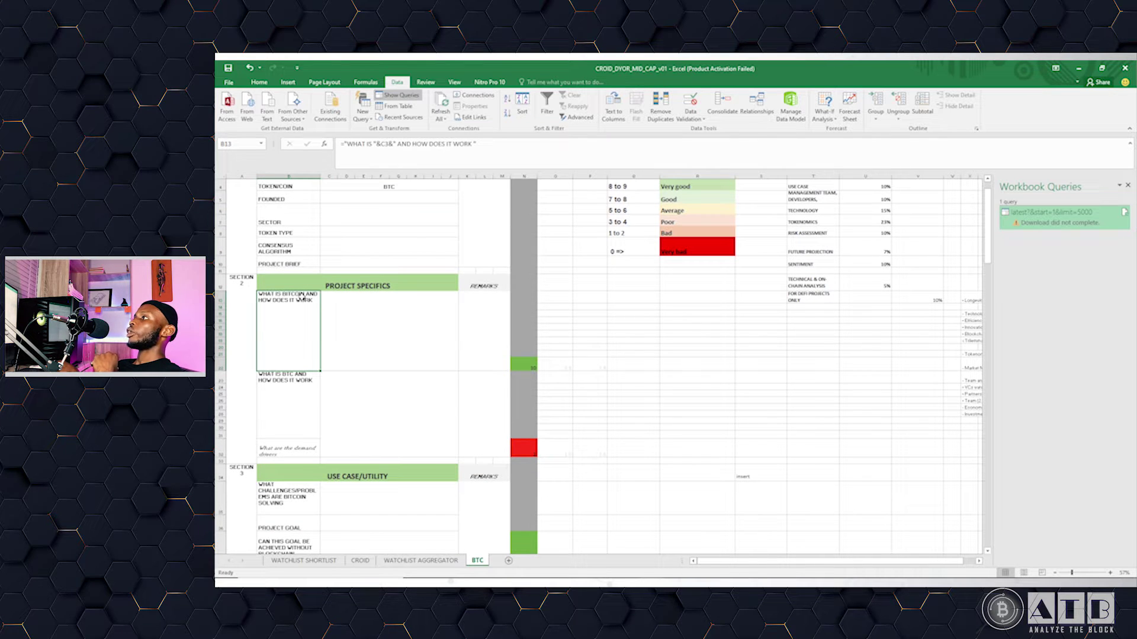
Set the token/coin in the Introduction section to SOL
scroll(308, 358, up, 1)
scroll(308, 358, up, 1)
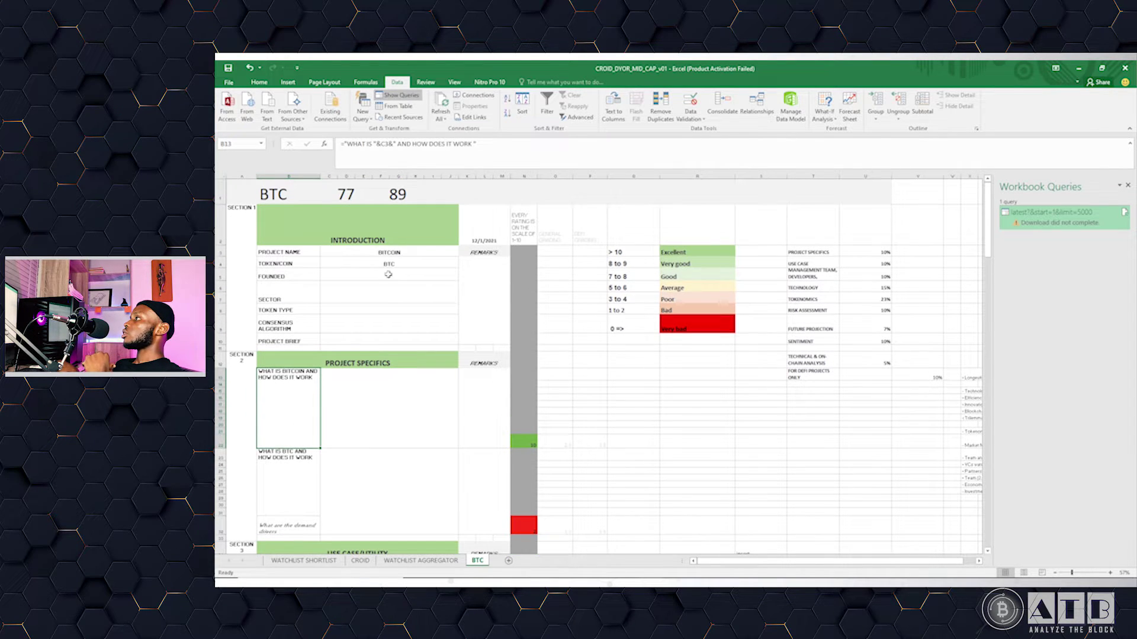
click(389, 264)
text(SOL)
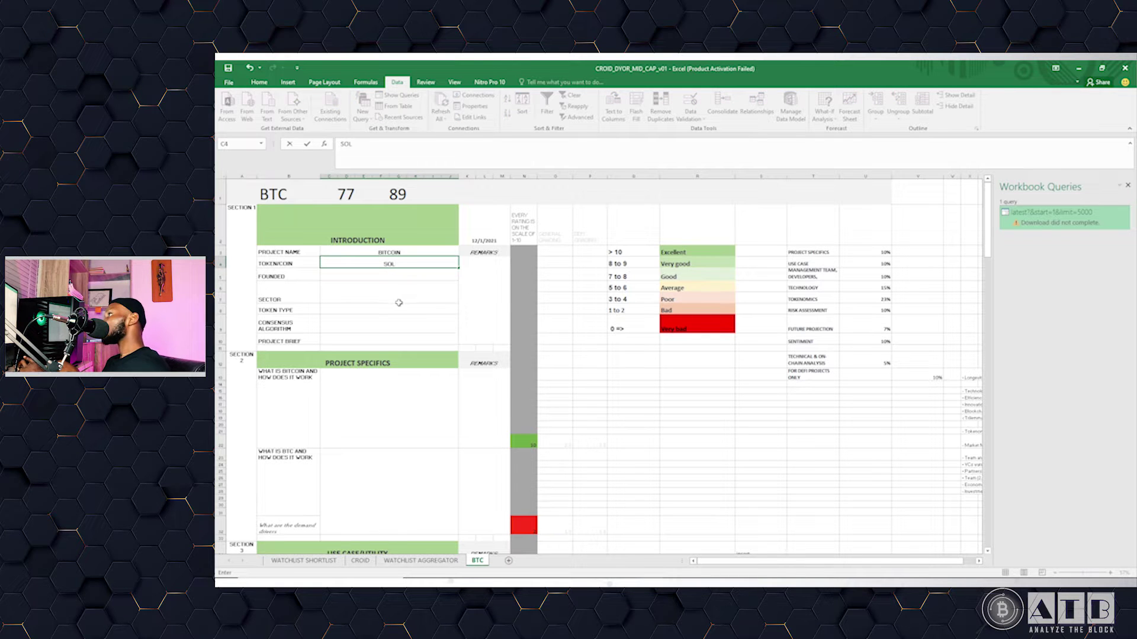
key(Return)
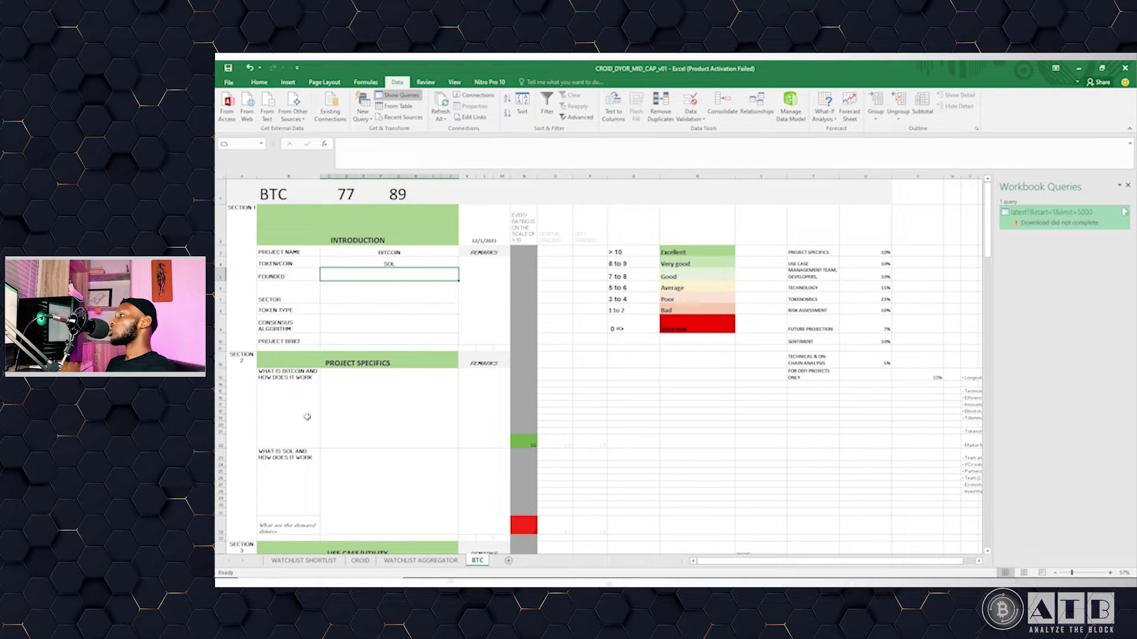
Compare how the two "how does it work" questions reference the project name and the token/coin
scroll(308, 416, down, 1)
click(273, 400)
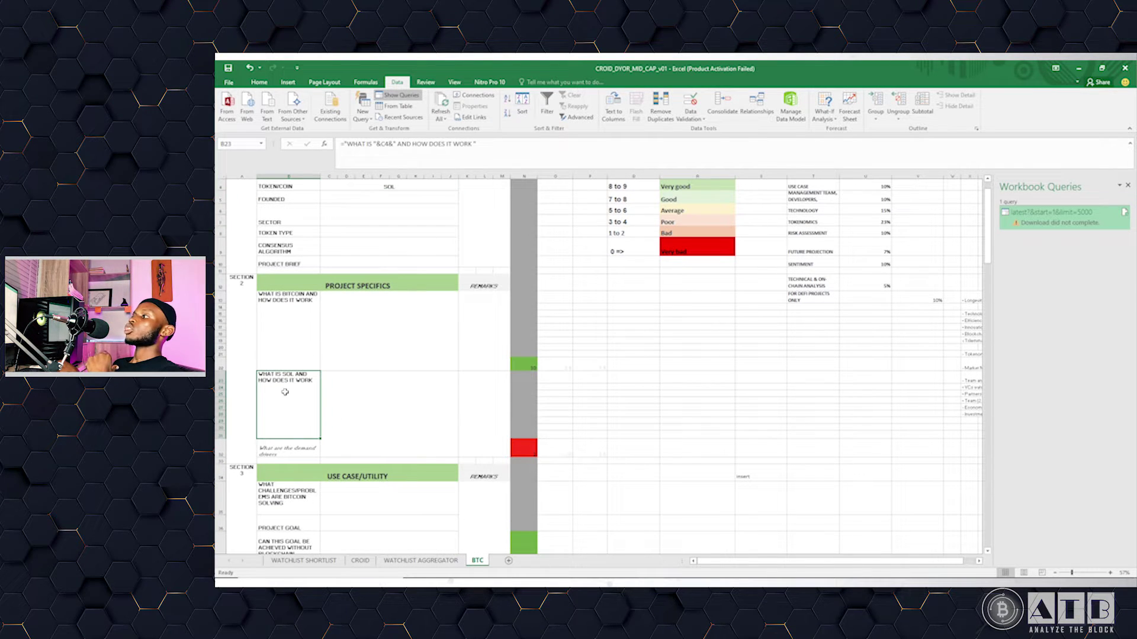
drag(305, 398, 293, 296)
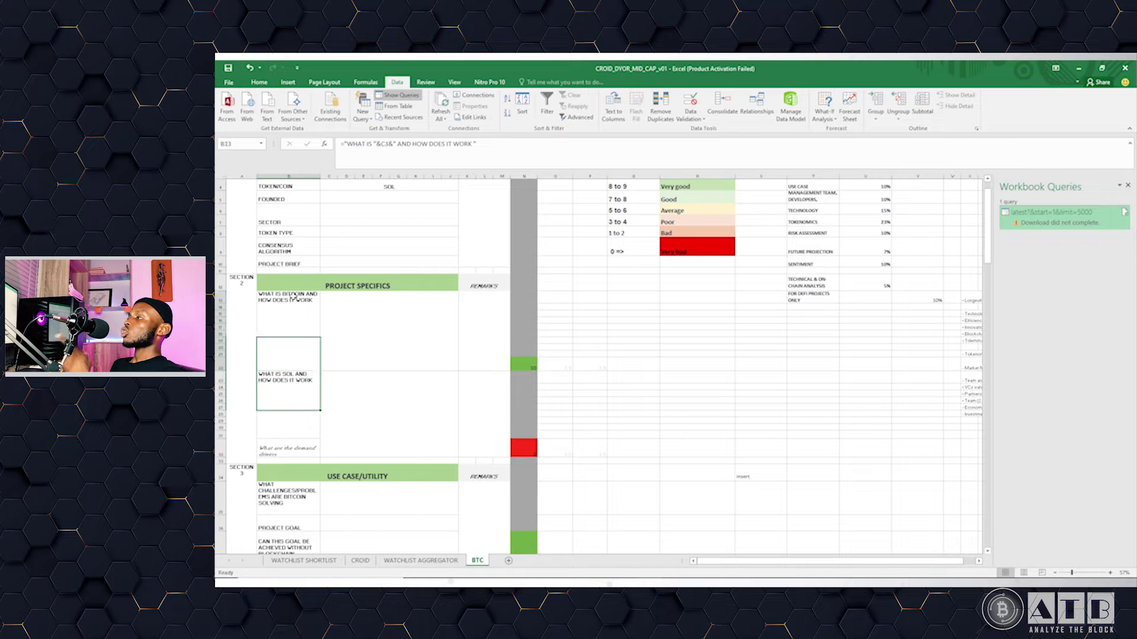
click(283, 313)
scroll(299, 352, up, 1)
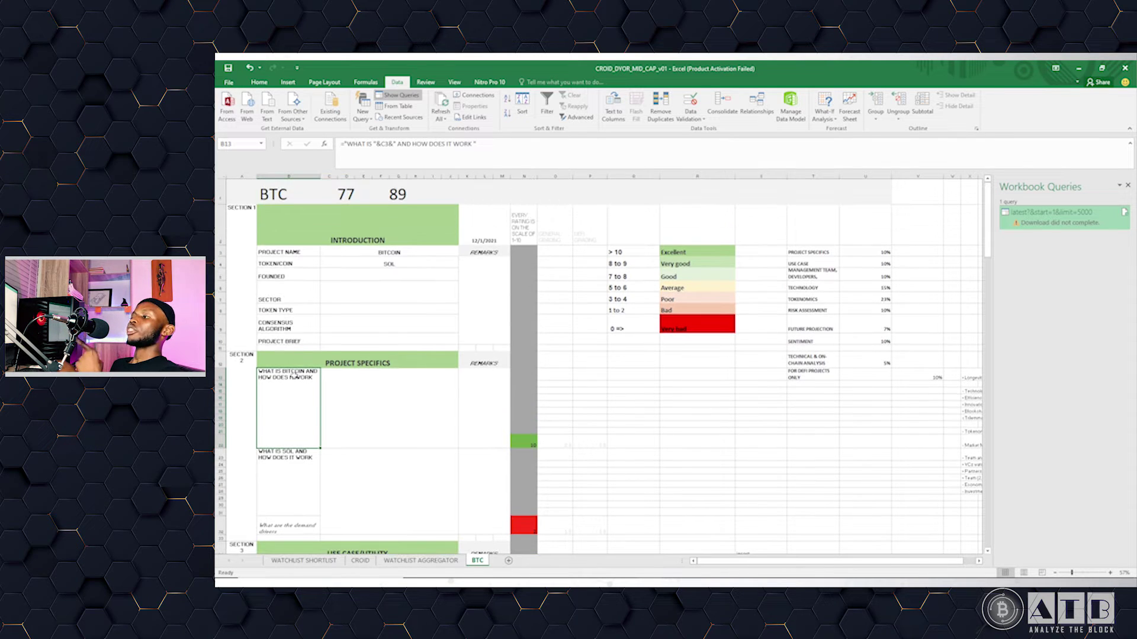
drag(309, 446, 309, 486)
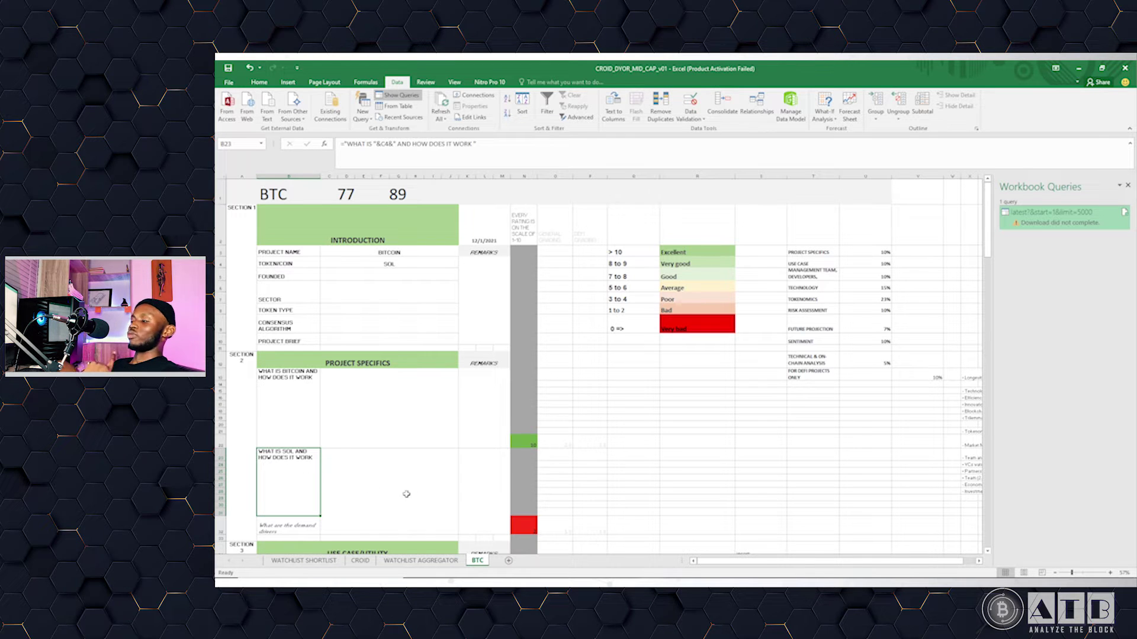
Set the token/coin in the Introduction section to BTC and check the linked second question in Project Specifics
click(390, 265)
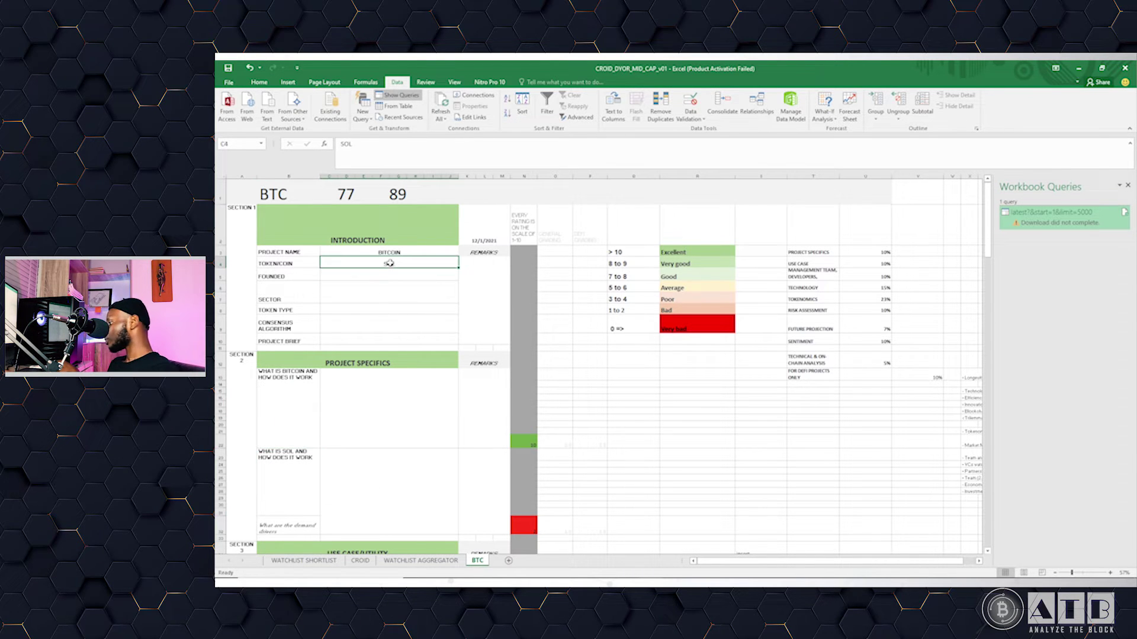
text(BTC)
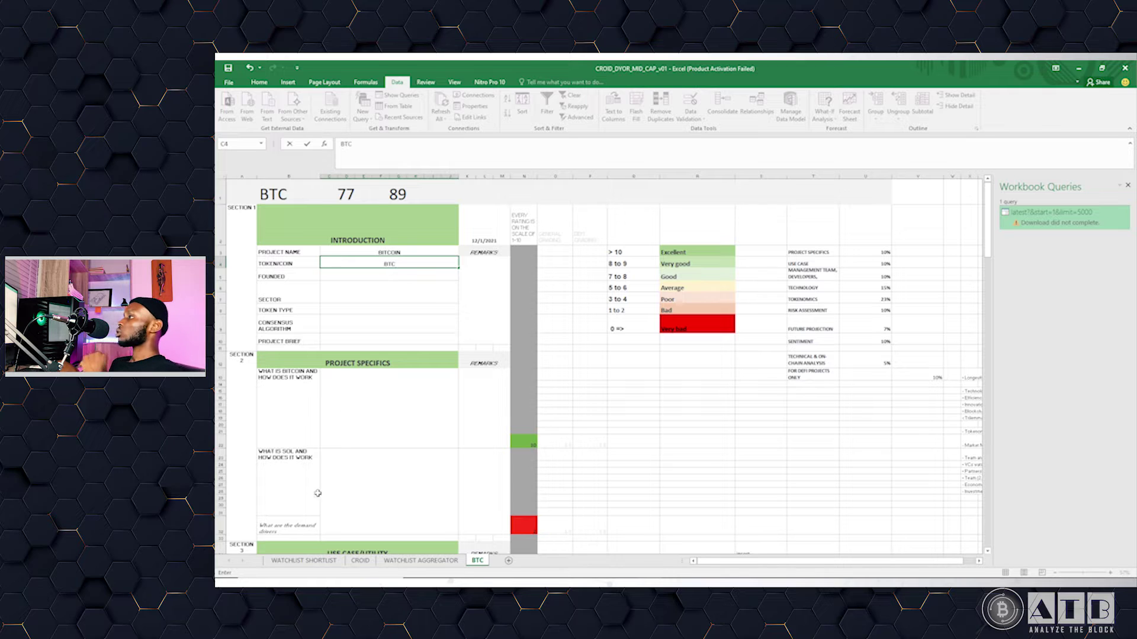
click(299, 472)
scroll(373, 453, down, 1)
scroll(373, 453, down, 4)
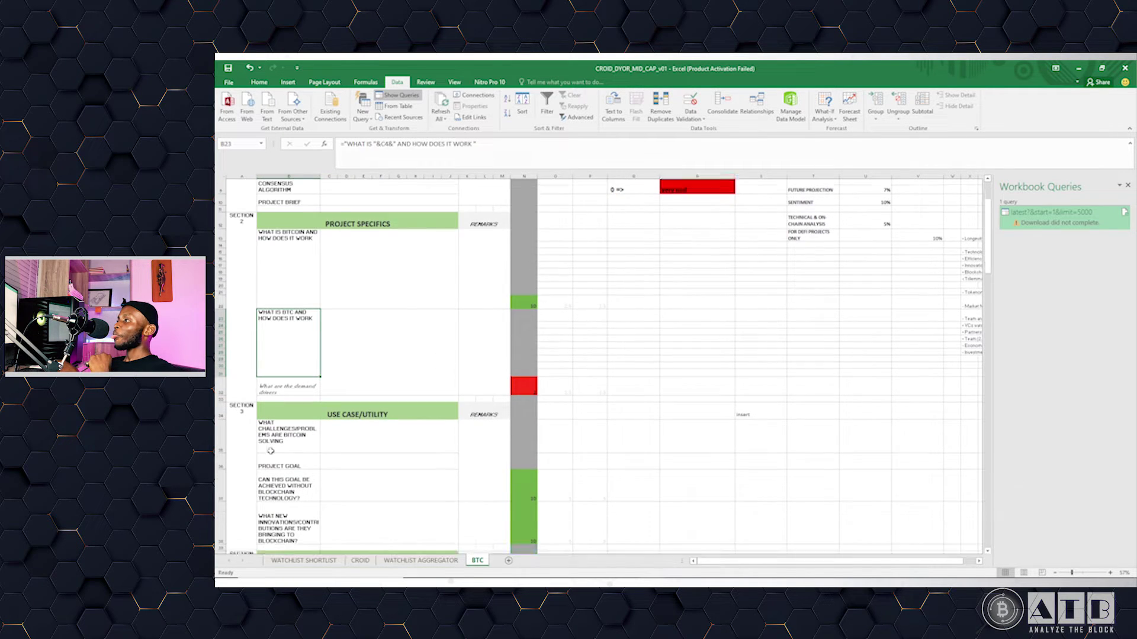
Read the tools note on the Use Case/Utility heading and inspect the rating cell of the first Project Specifics question
click(383, 339)
scroll(358, 367, up, 5)
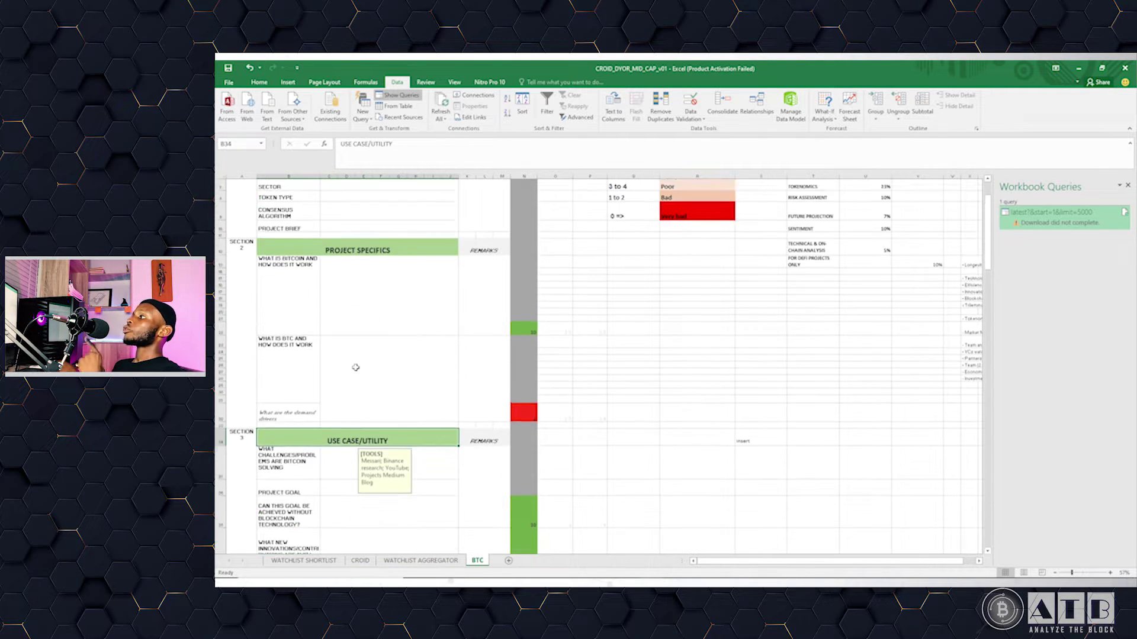
click(364, 408)
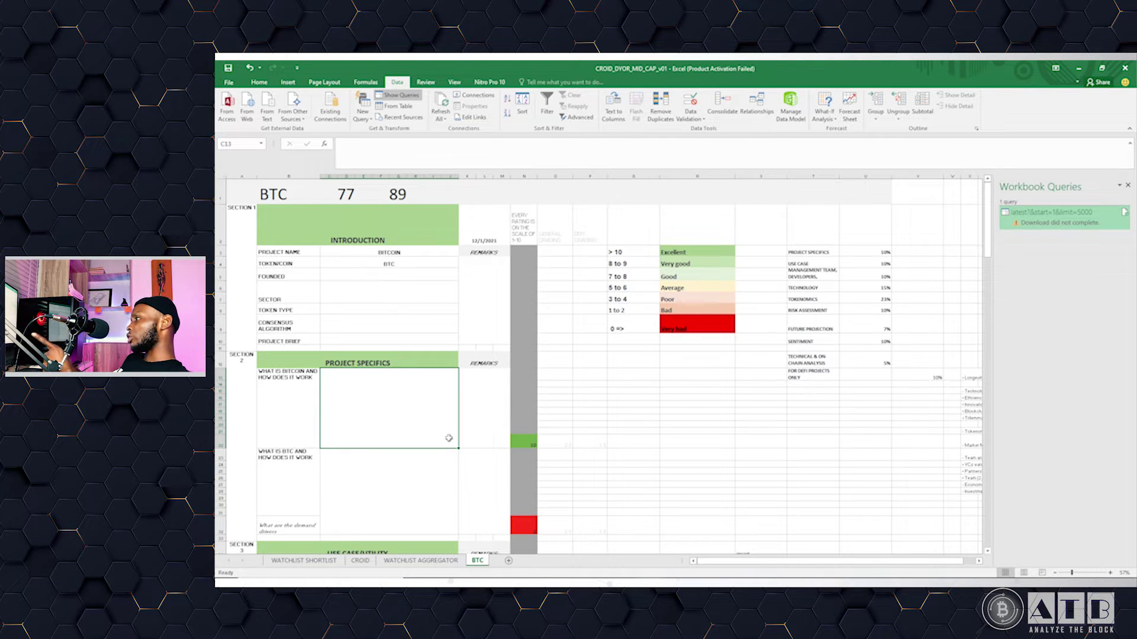
click(523, 442)
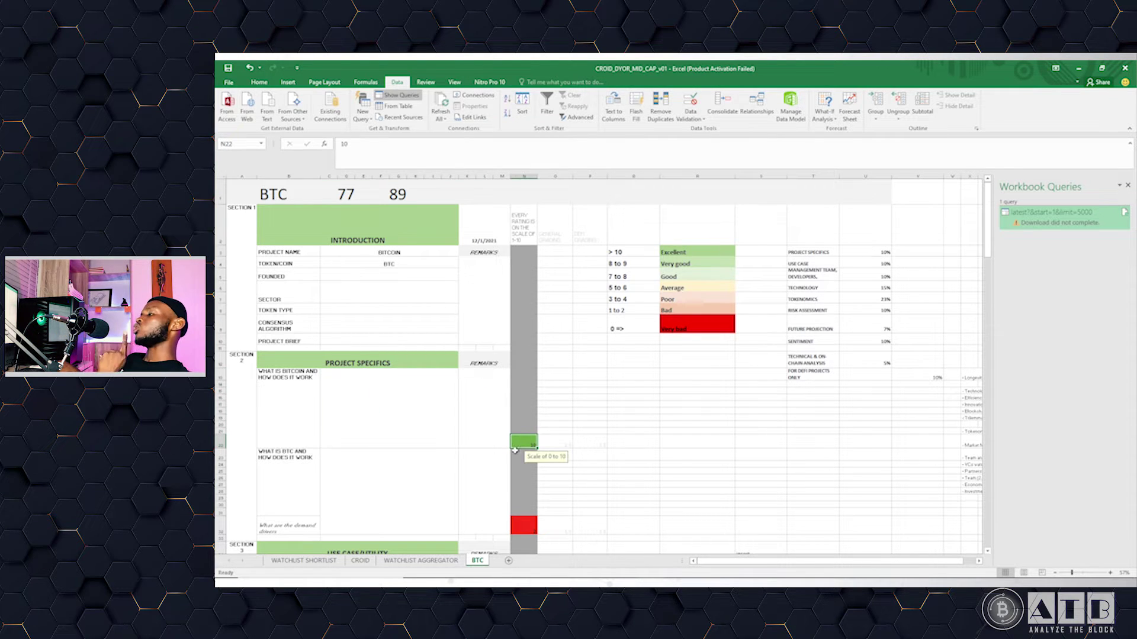
Review the answer, remarks and rating cells of the first Project Specifics question, and check how the rating column continues into Use Case/Utility
click(396, 432)
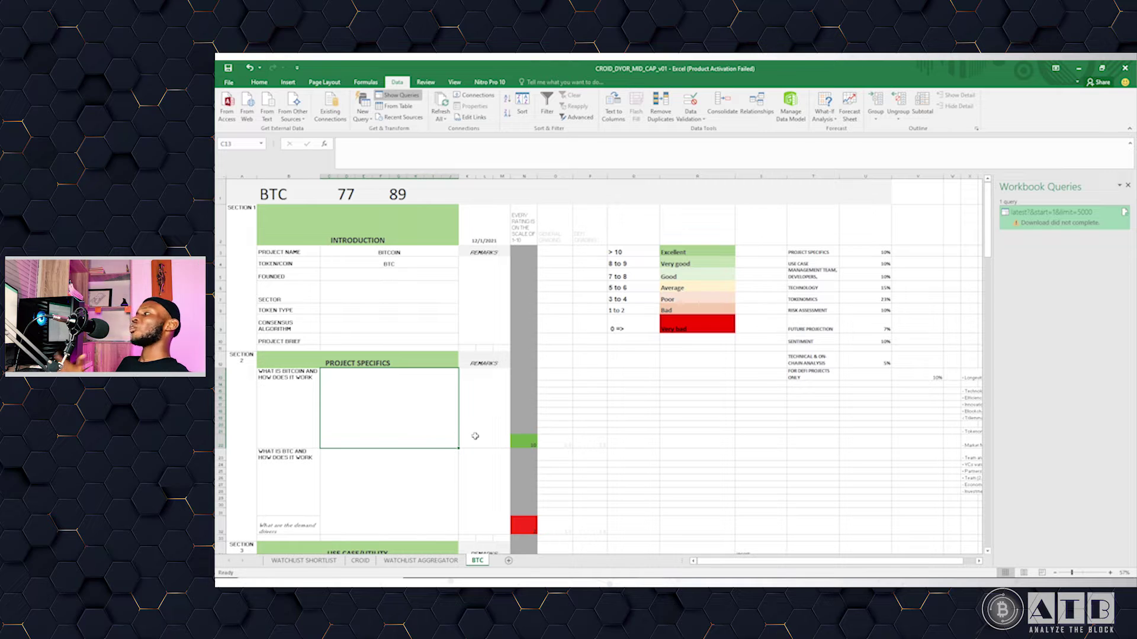
click(524, 442)
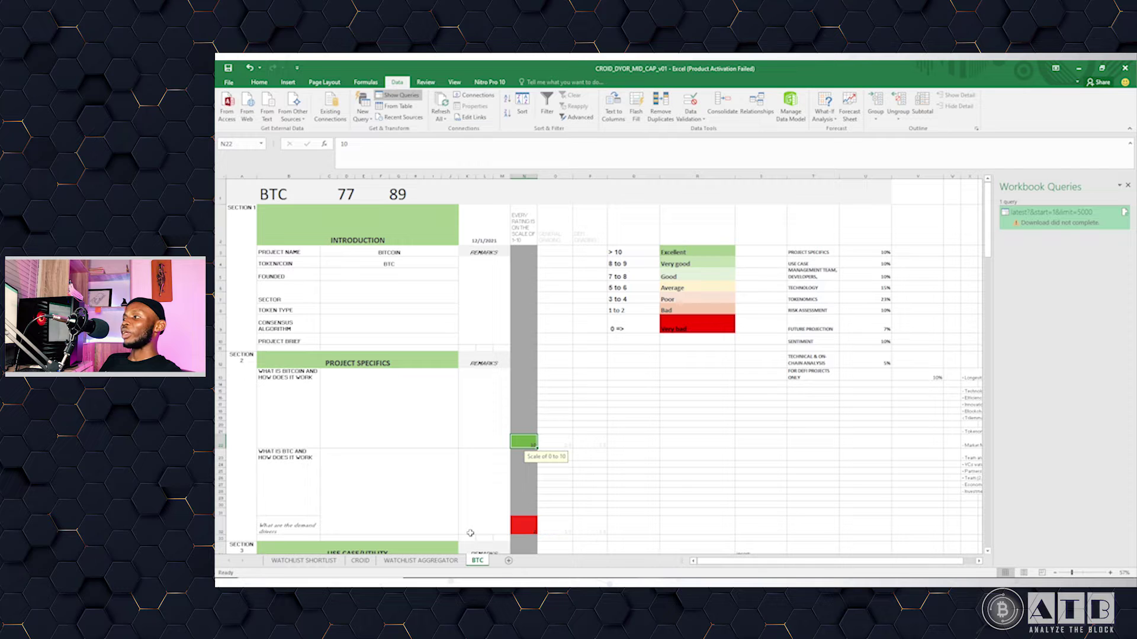
scroll(398, 452, down, 2)
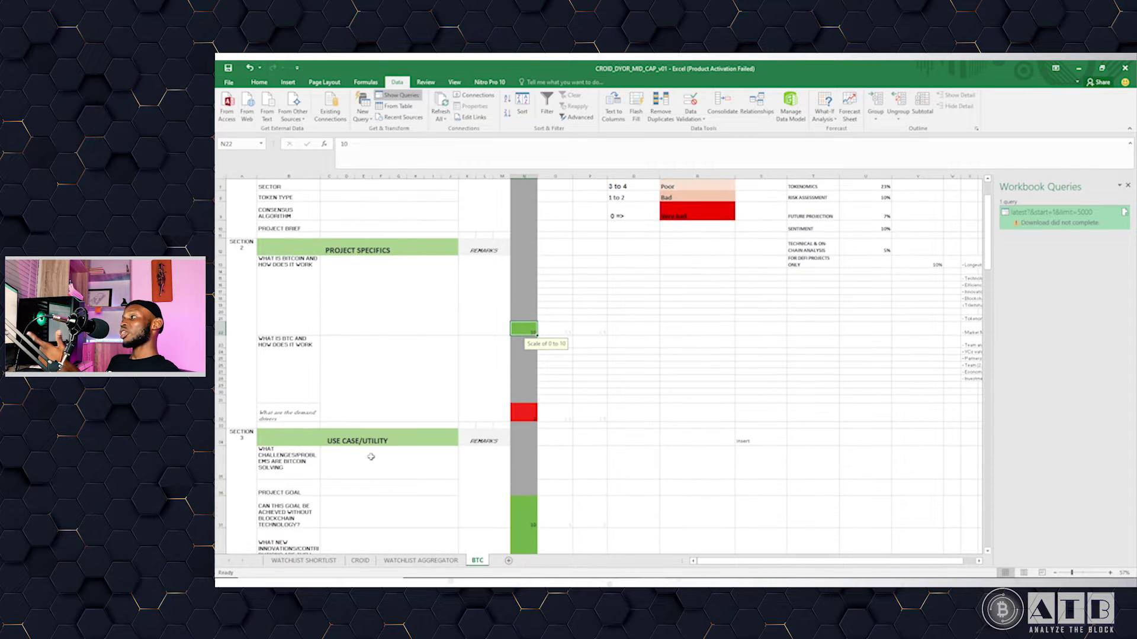
scroll(359, 462, up, 2)
scroll(329, 391, down, 3)
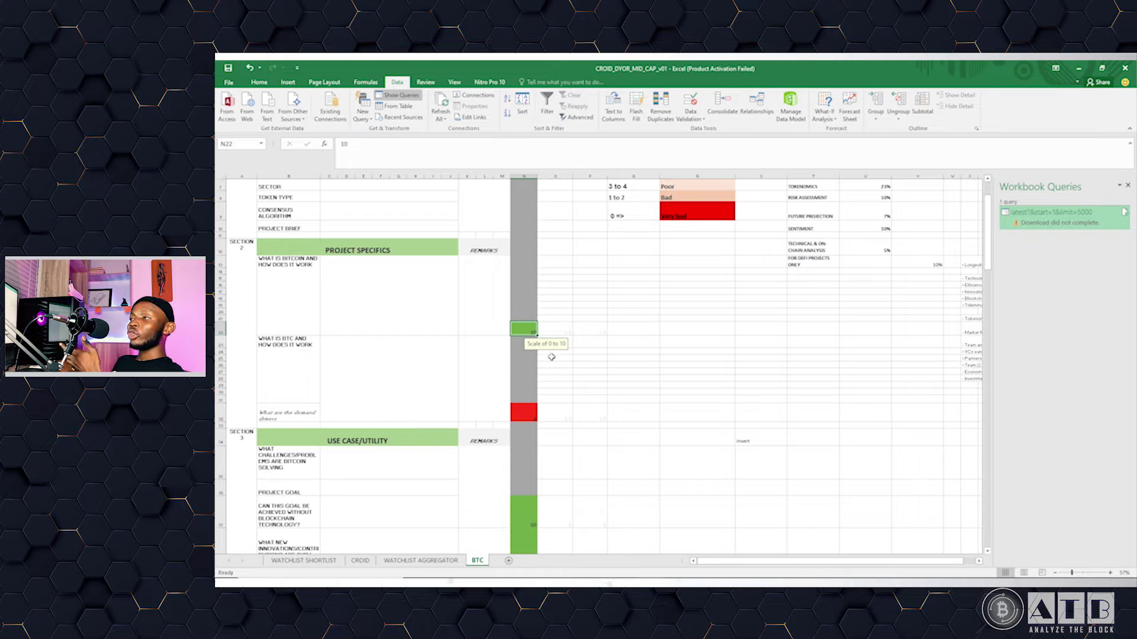
click(453, 293)
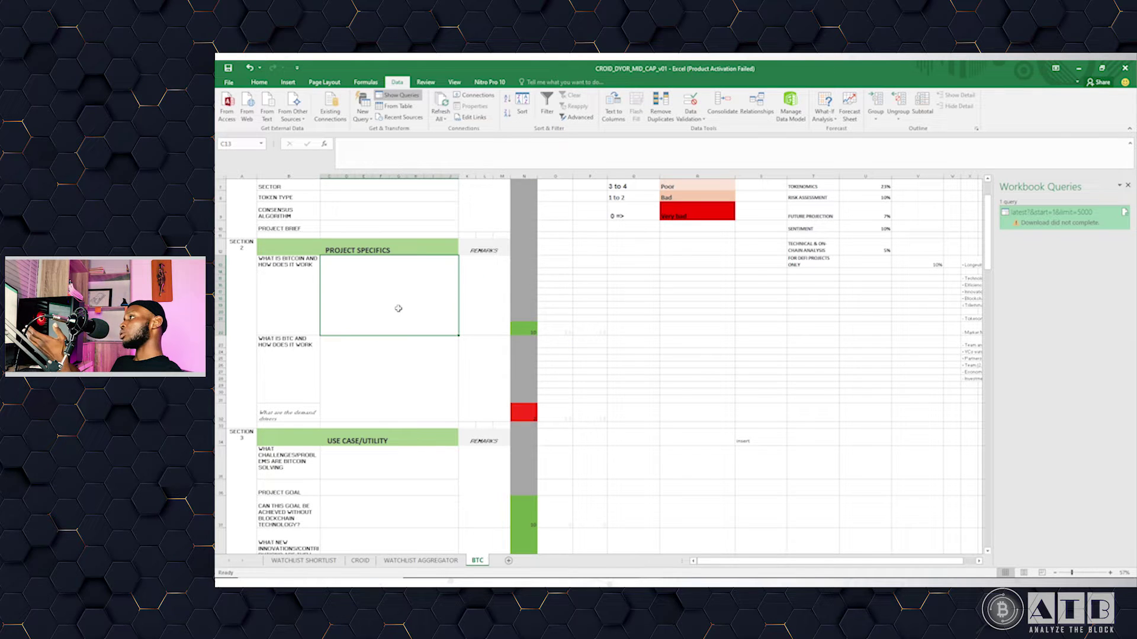
click(484, 264)
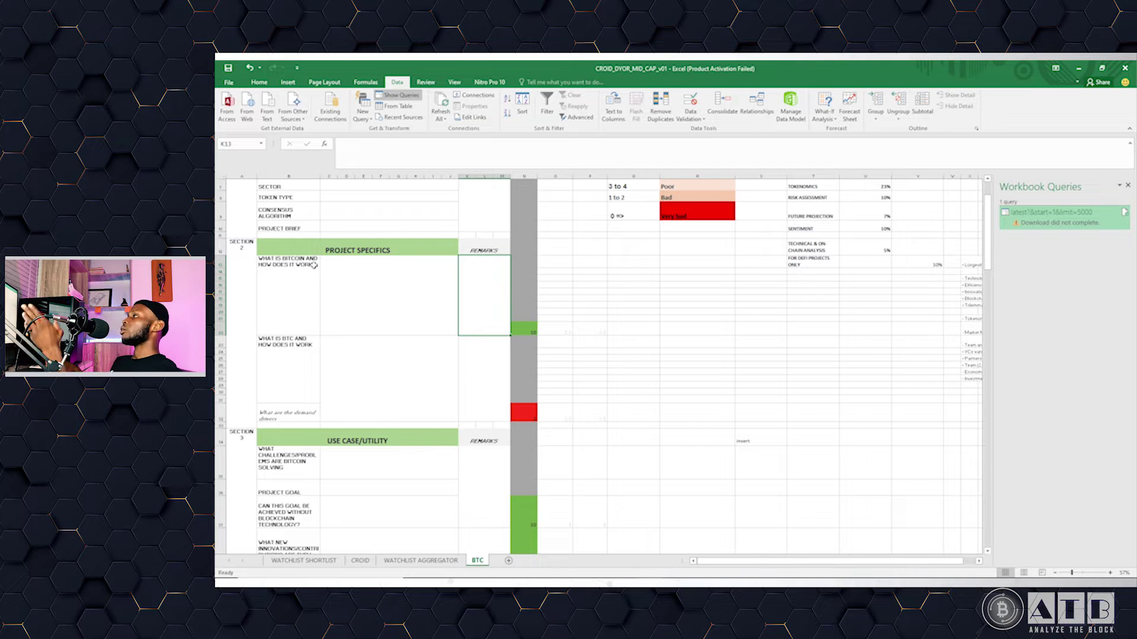
click(368, 272)
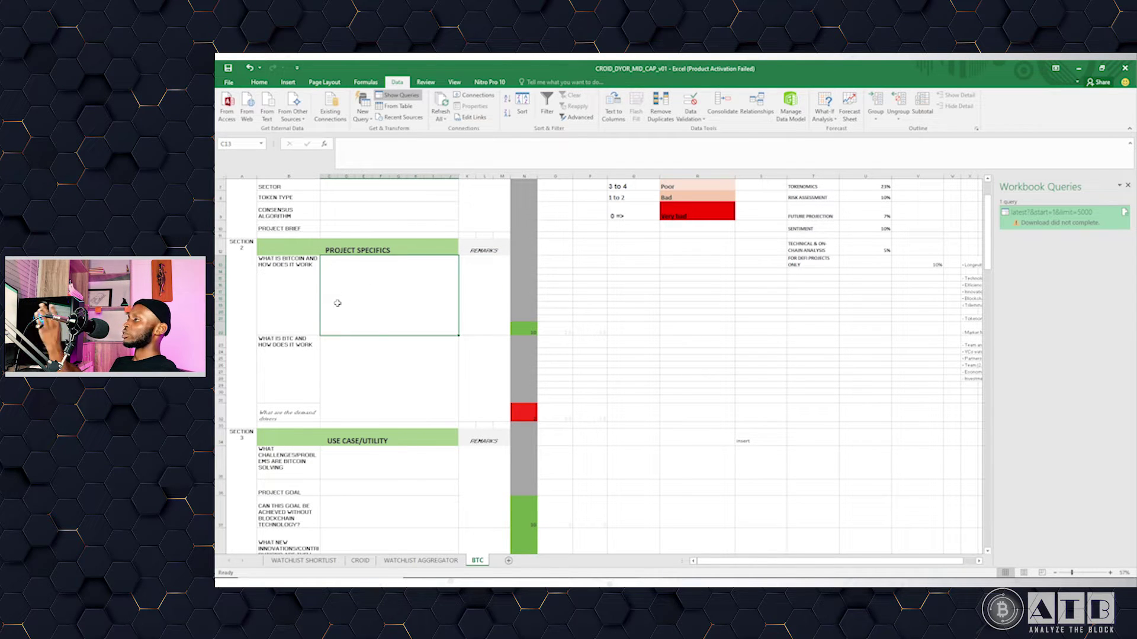
click(474, 289)
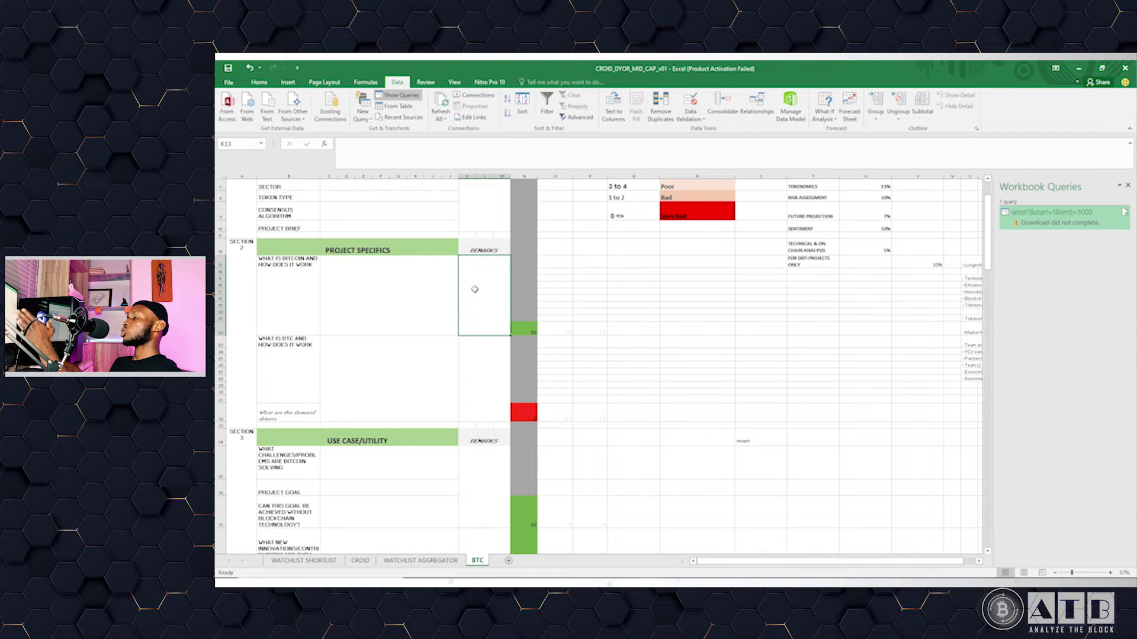
click(526, 326)
scroll(524, 449, down, 1)
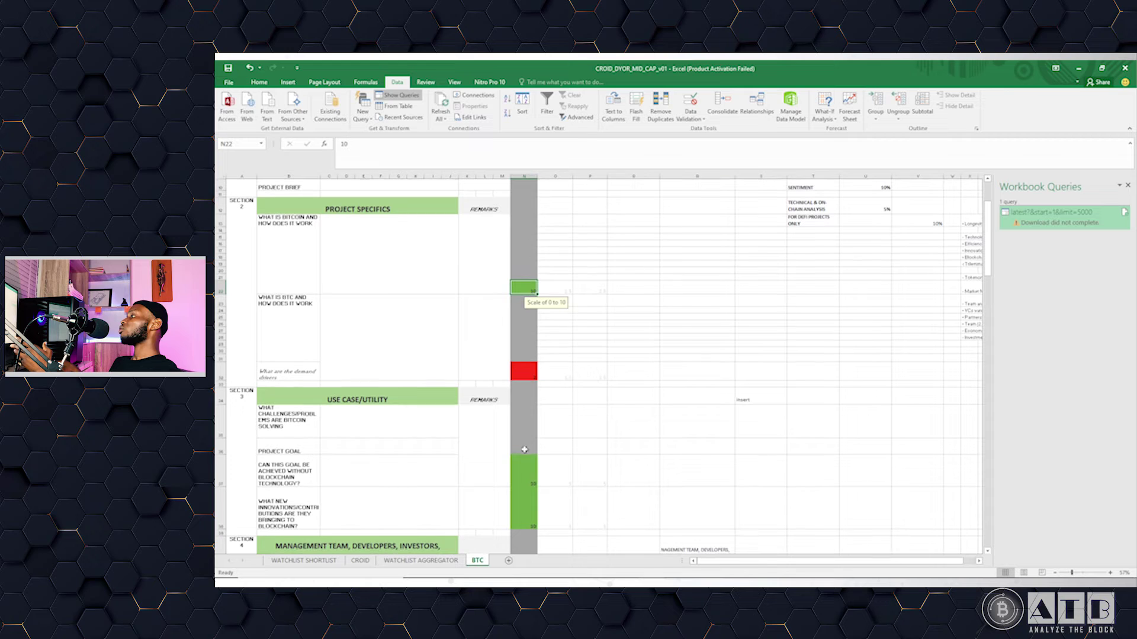
scroll(525, 305, up, 2)
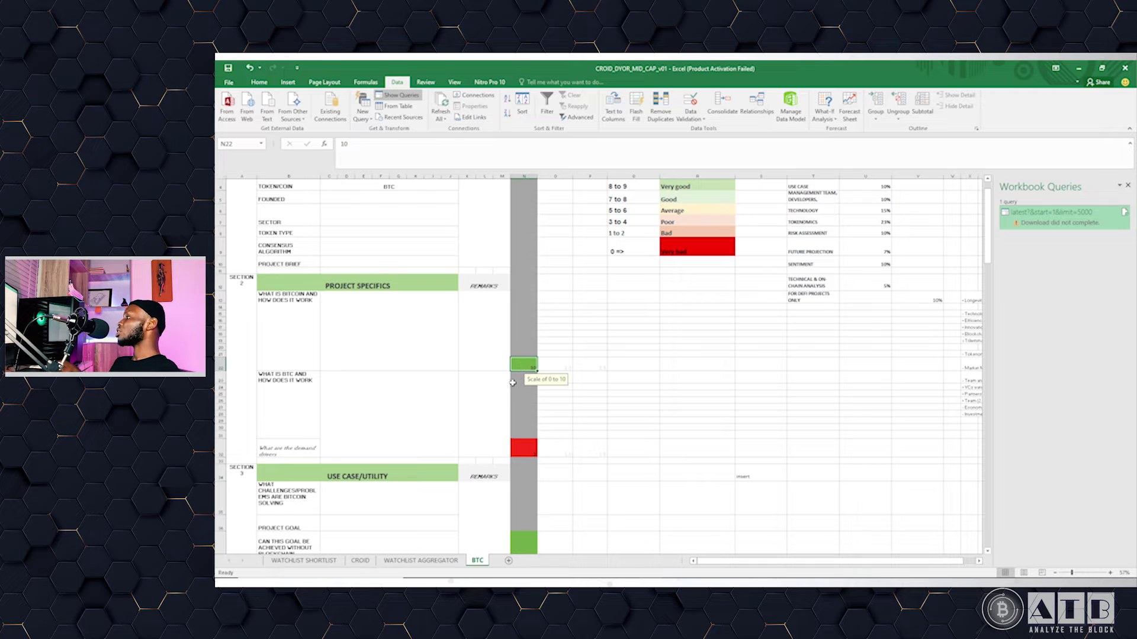
Try to enter an out-of-range rating of 211 for the first Project Specifics question, and return to editing the cell
text(211)
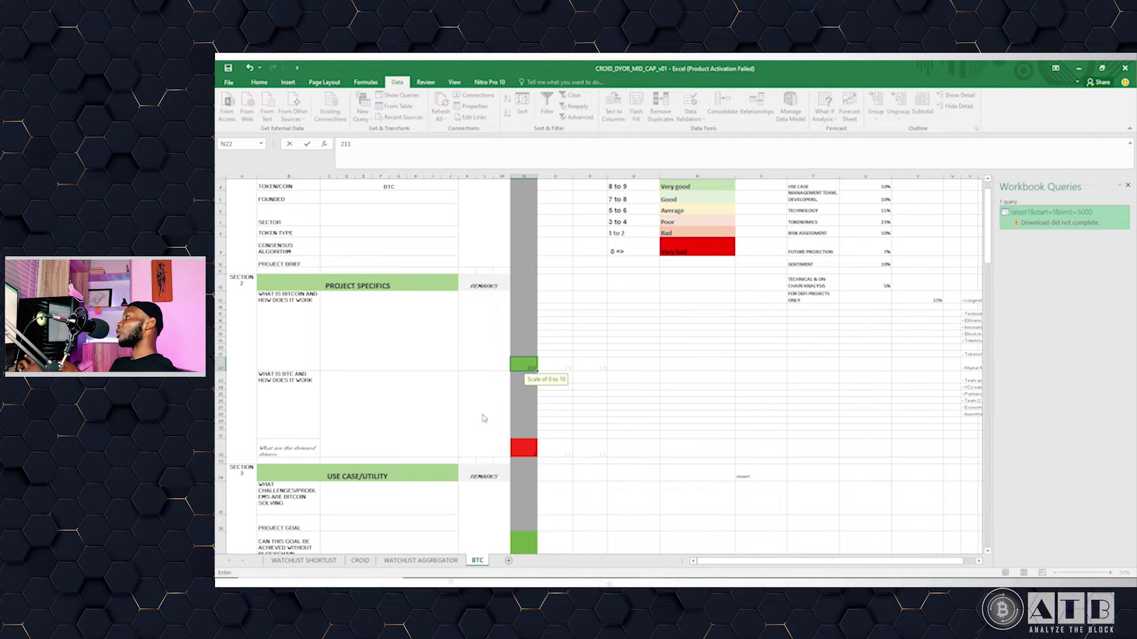
key(Return)
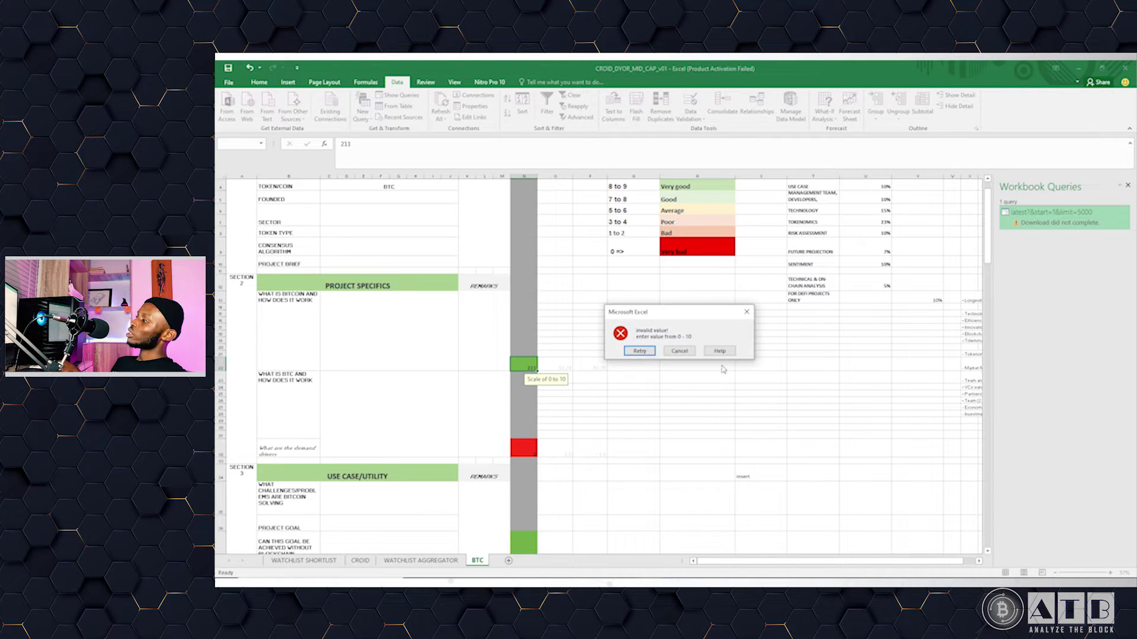
click(639, 351)
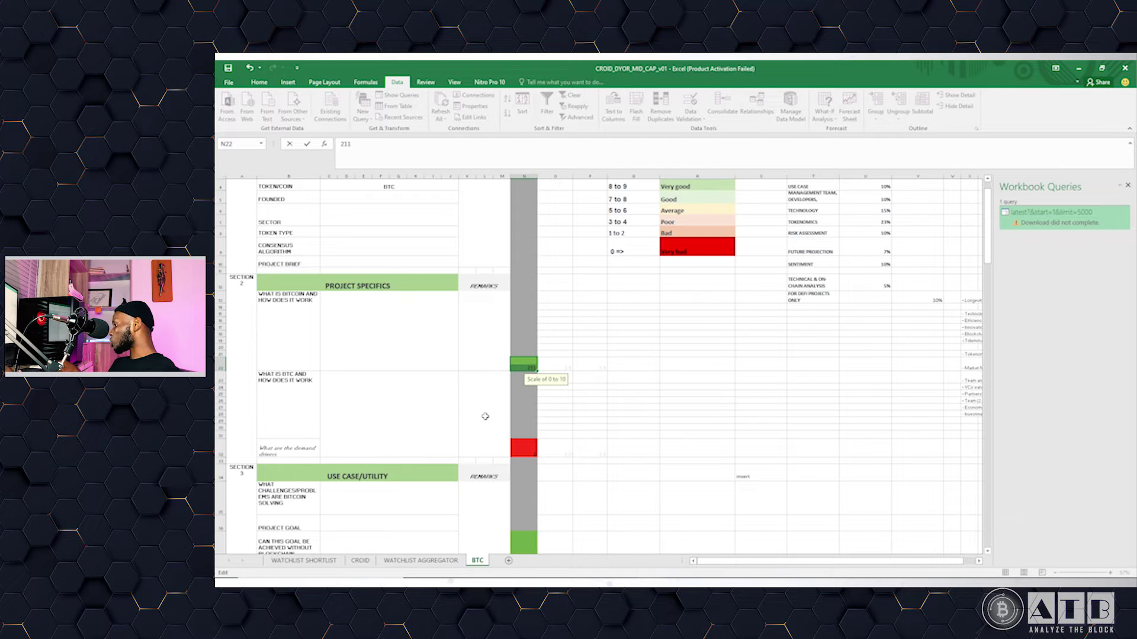
Set the rating of the first Project Specifics question to 1 and re-enter it to check the cell colouring
text(1)
key(Return)
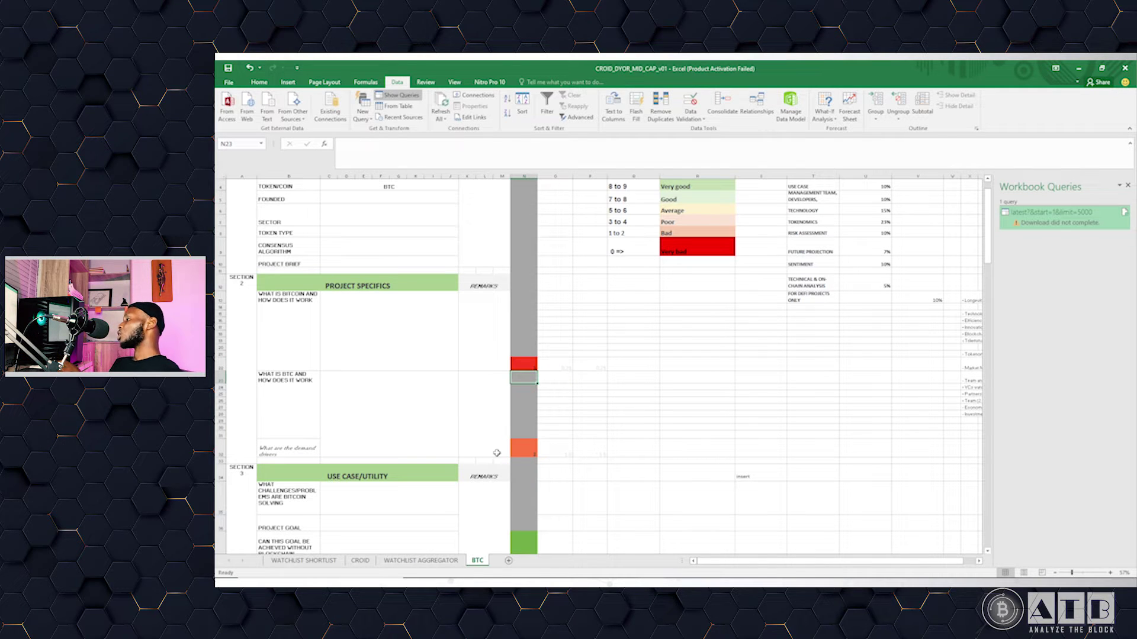
click(523, 366)
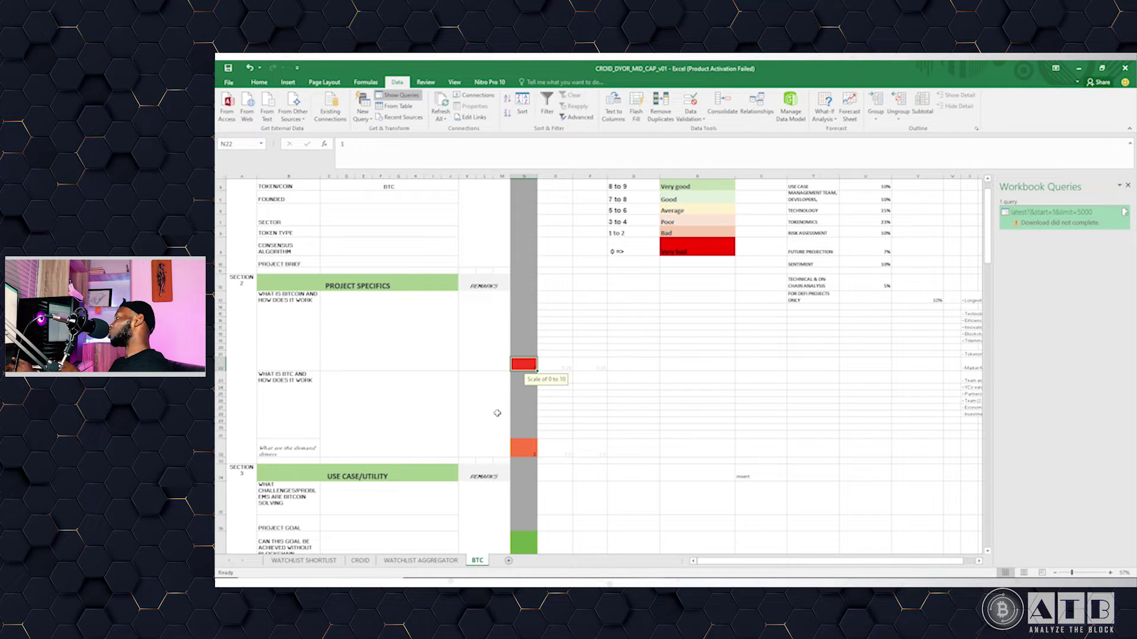
text(0)
key(ctrl+Return)
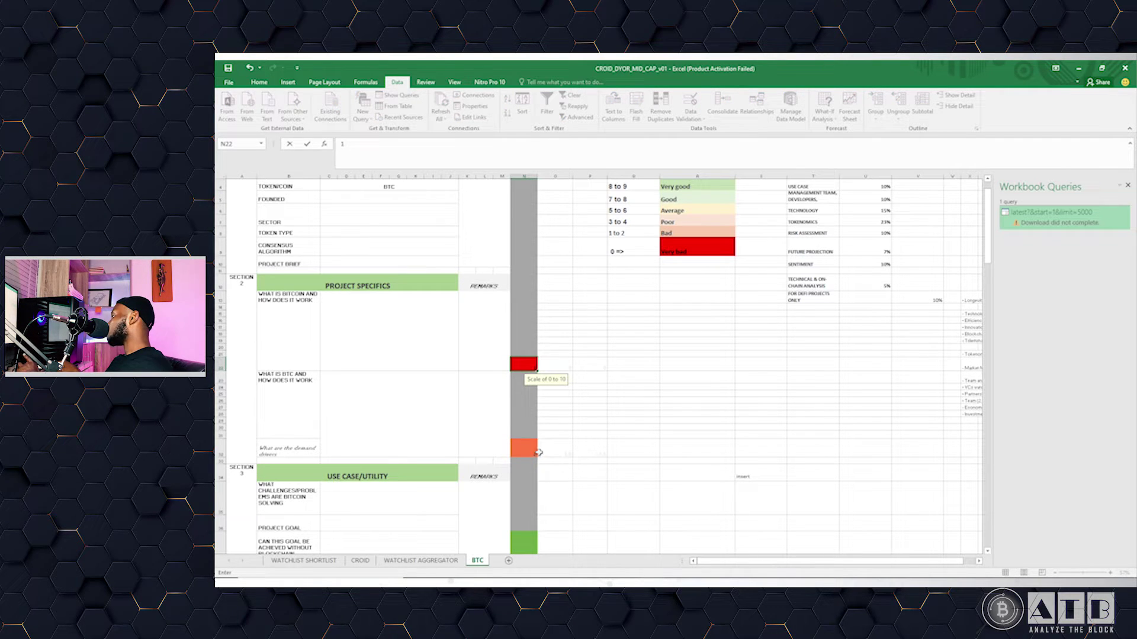
key(Down)
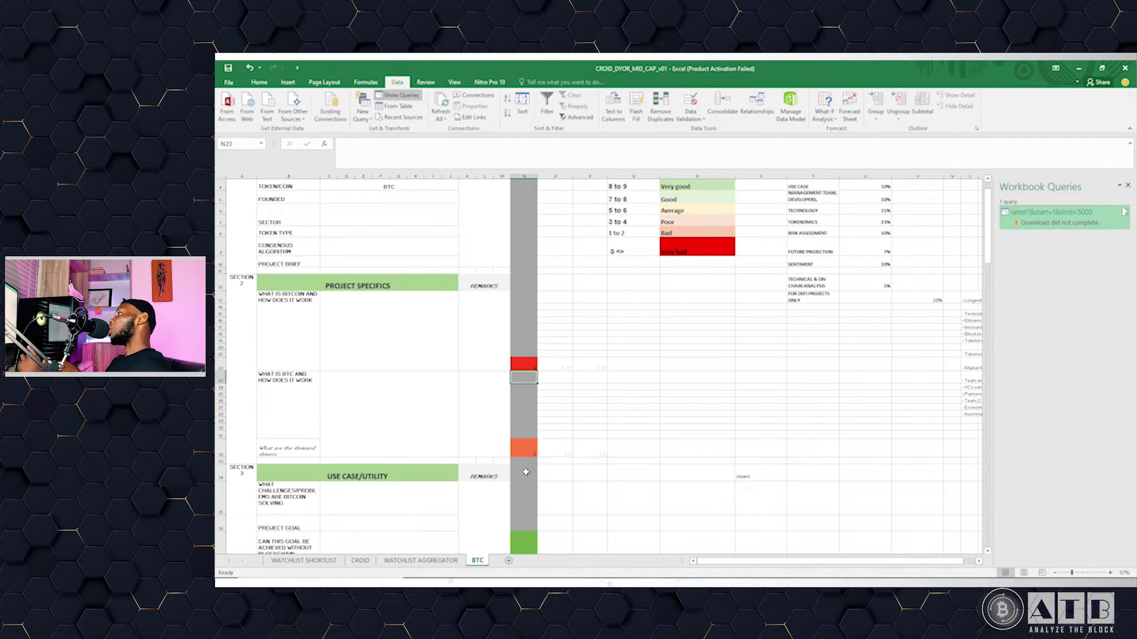
Set the rating of the first Project Specifics question to 10
click(523, 367)
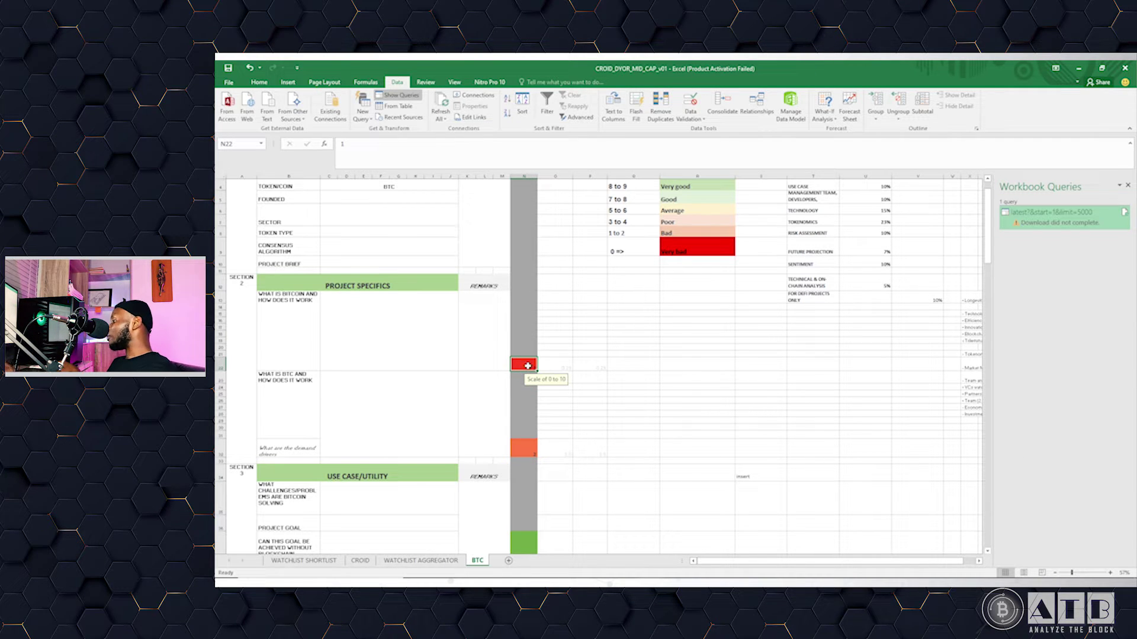
text(10)
click(525, 365)
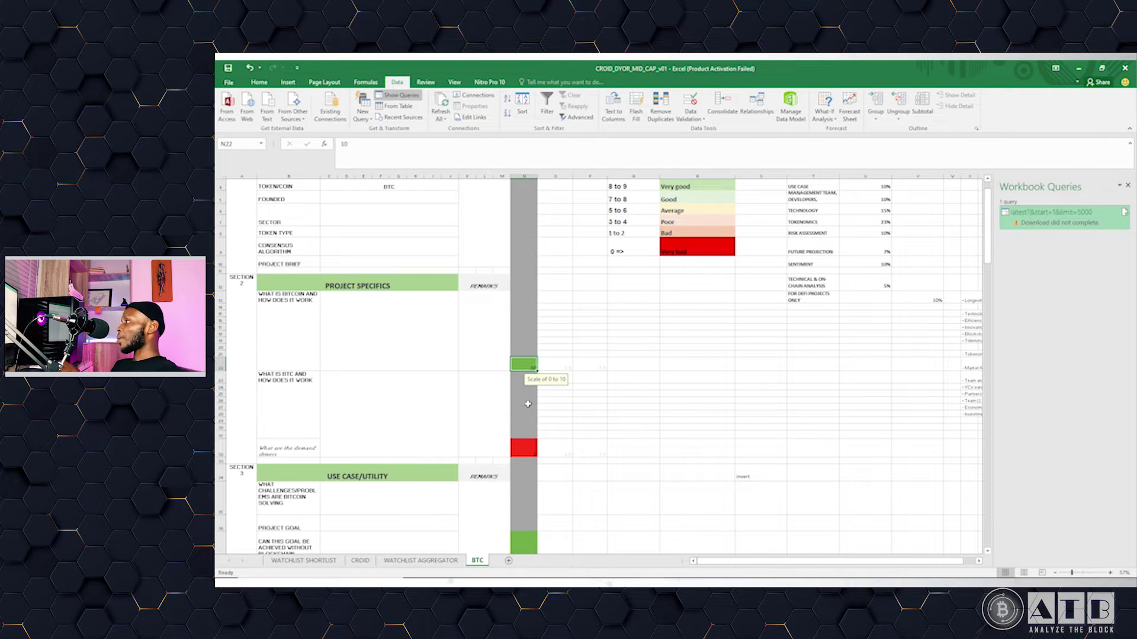
Inspect the demand drivers rating cell and the formula cell beside the first Project Specifics question's rating
click(521, 450)
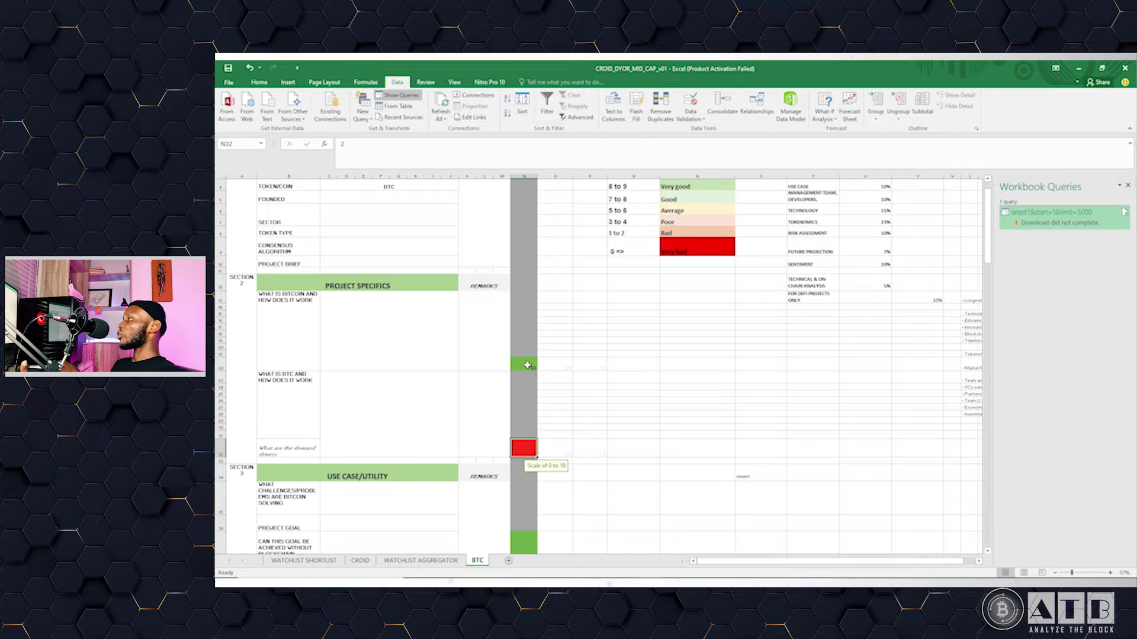
scroll(527, 419, down, 2)
scroll(531, 276, up, 1)
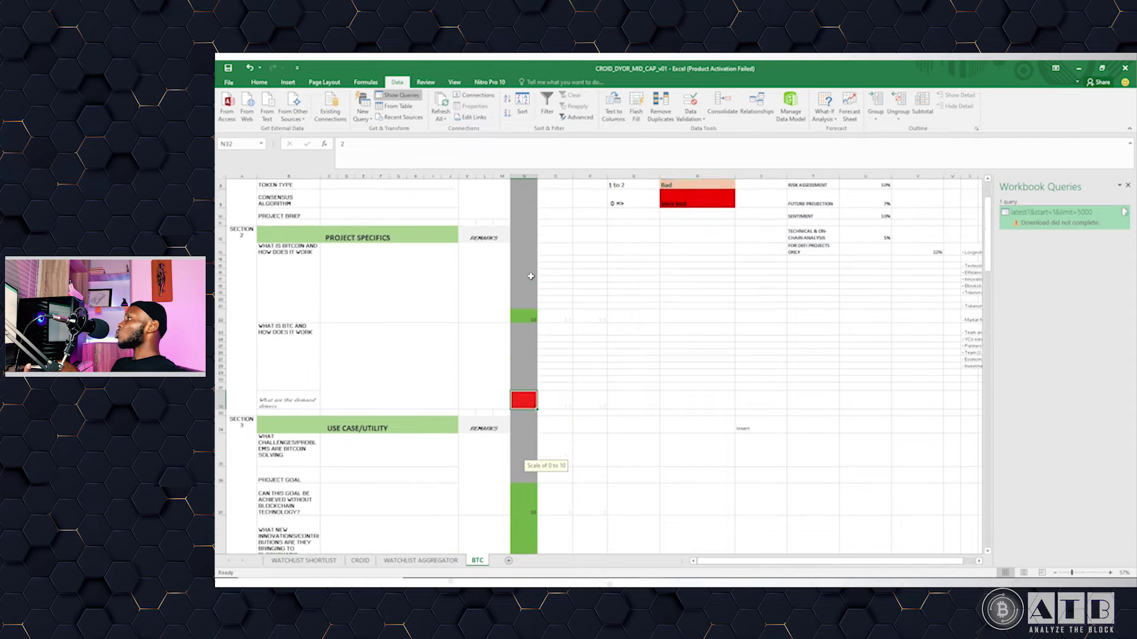
scroll(530, 276, up, 1)
click(527, 363)
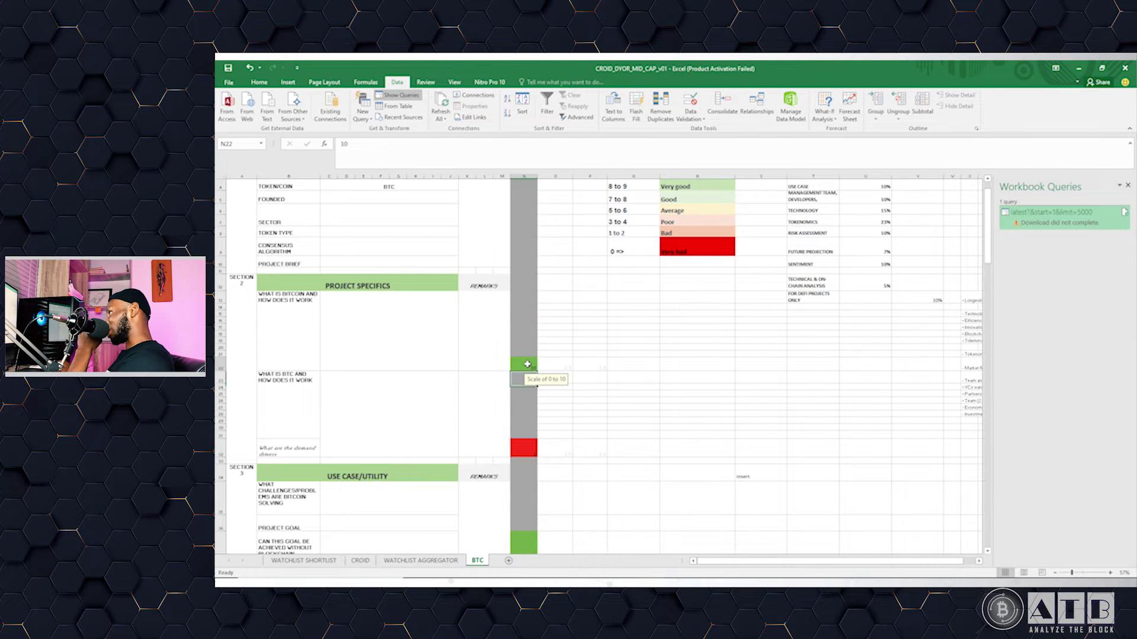
click(559, 365)
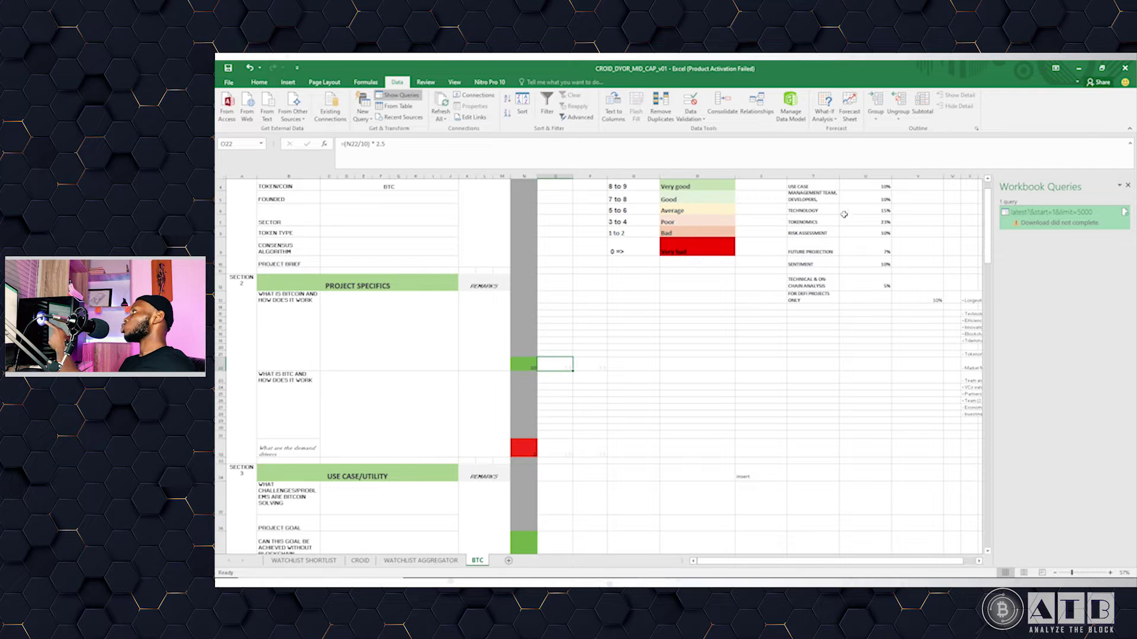
Examine the rating scale legend and the list of section weights at 77% zoom, and return to the first question's formula cell
click(1078, 573)
scroll(843, 288, up, 2)
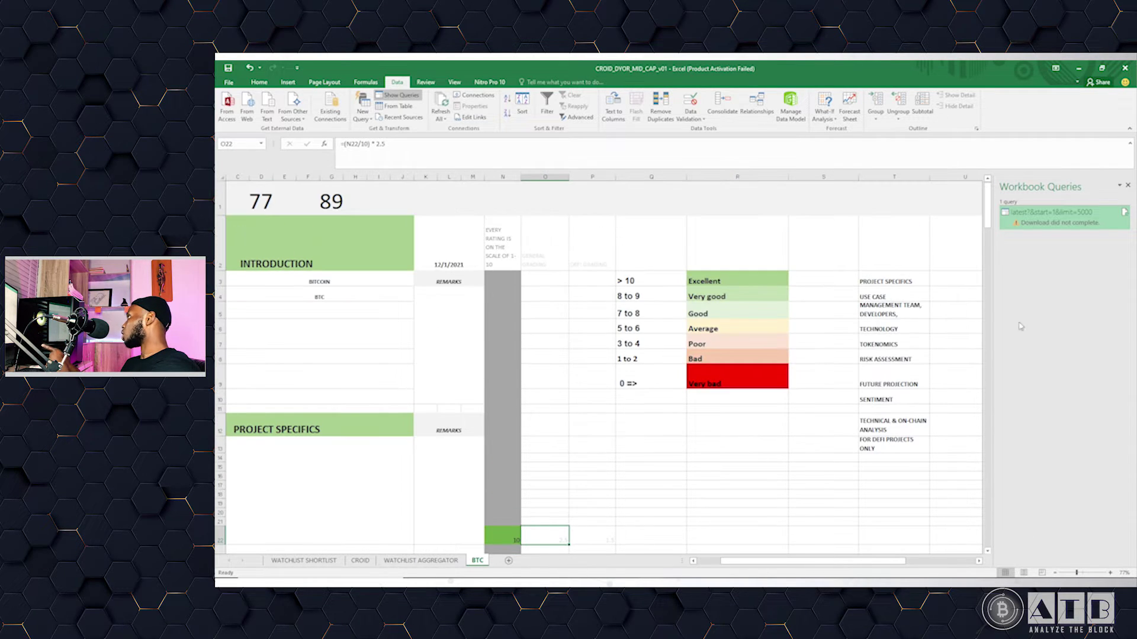
drag(886, 561, 817, 561)
click(883, 299)
scroll(675, 474, down, 3)
click(685, 330)
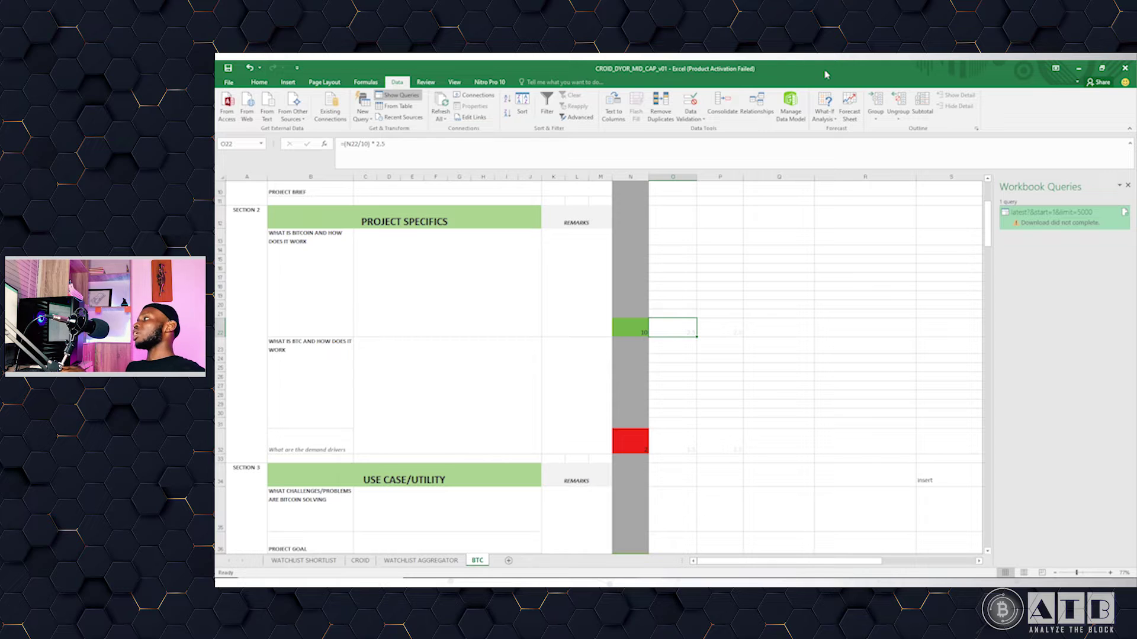
Compare the first Project Specifics question's rating cell with the adjacent formula that converts it into a weighted score
click(628, 326)
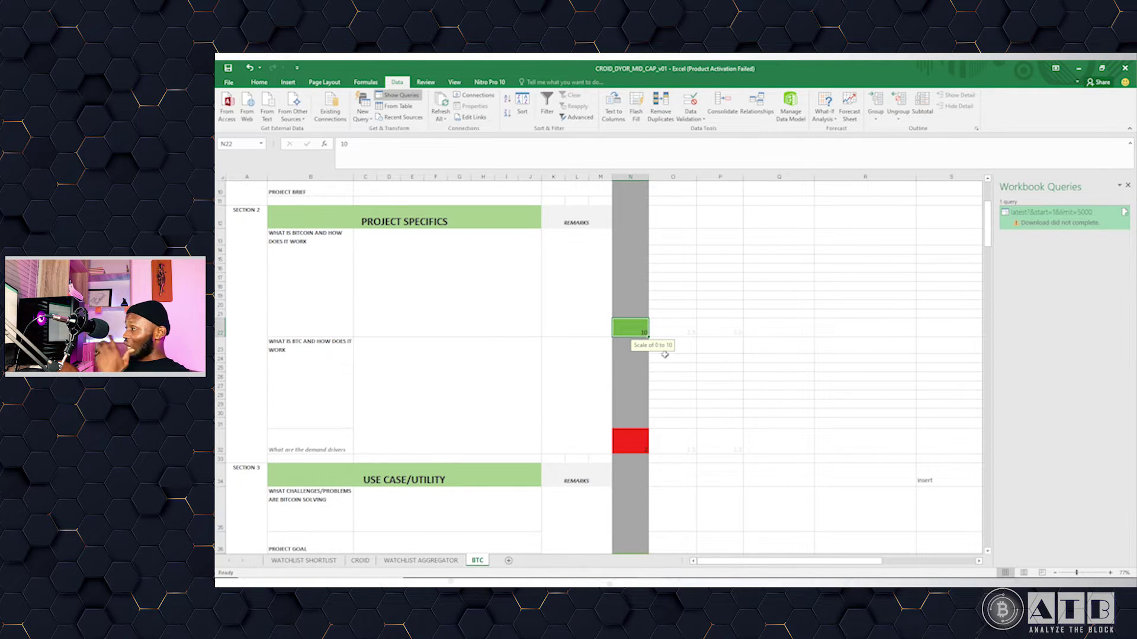
click(675, 327)
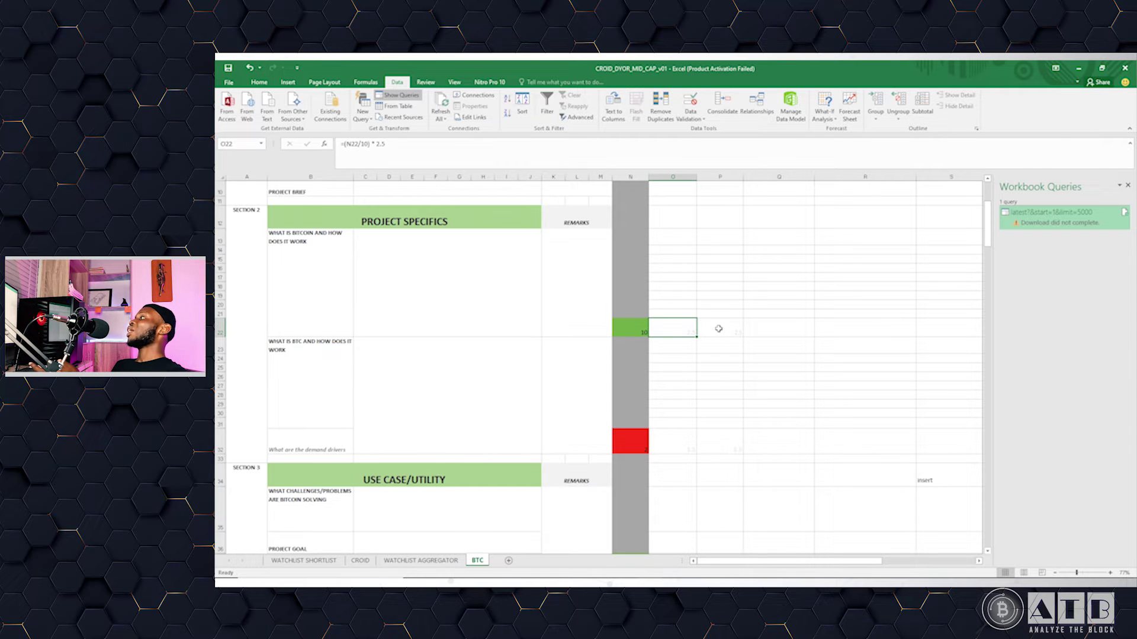
scroll(709, 372, down, 3)
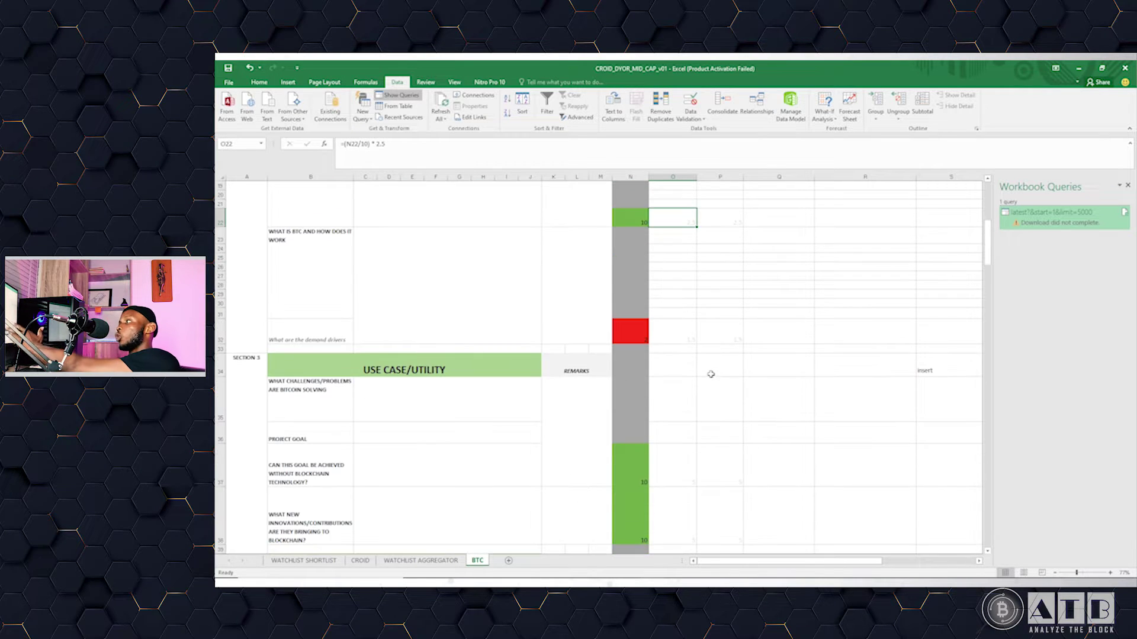
scroll(710, 374, up, 4)
click(634, 384)
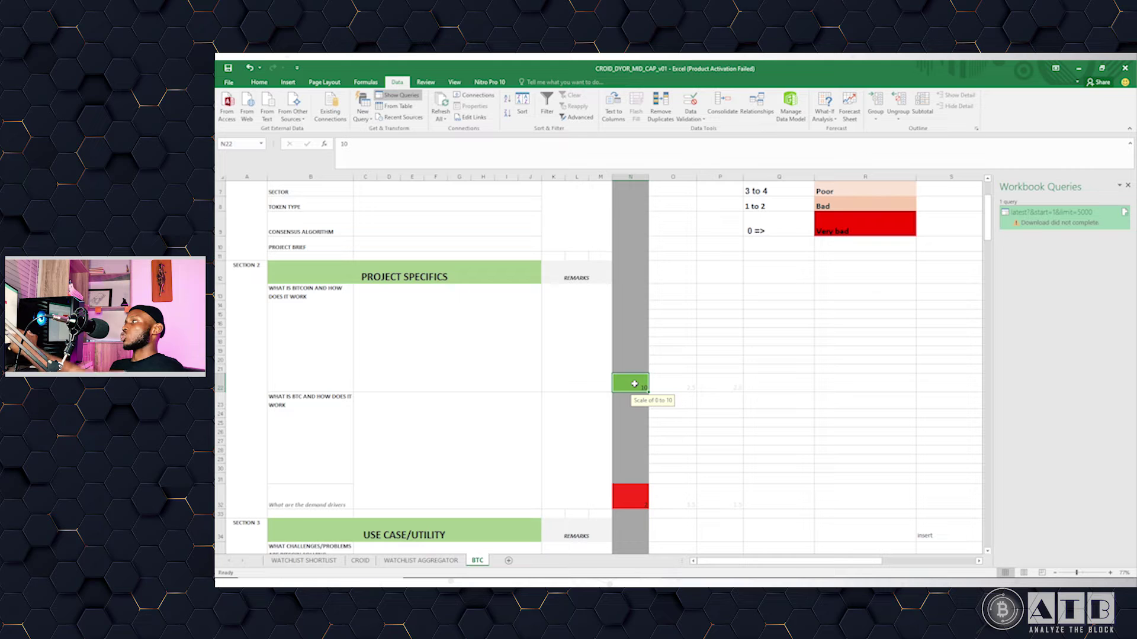
click(680, 384)
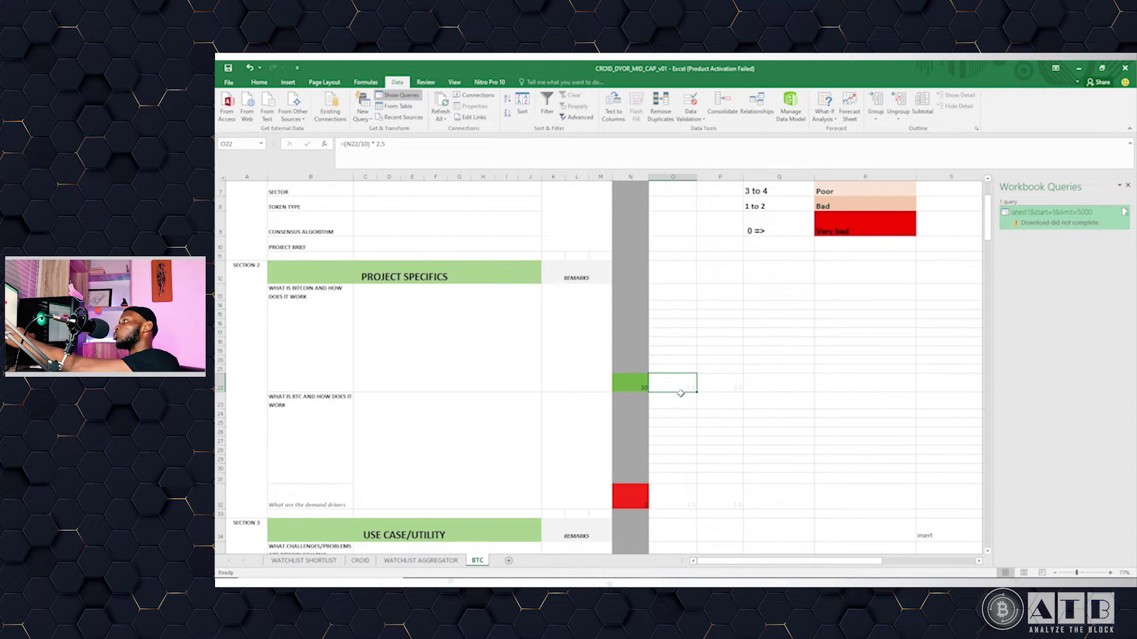
click(638, 384)
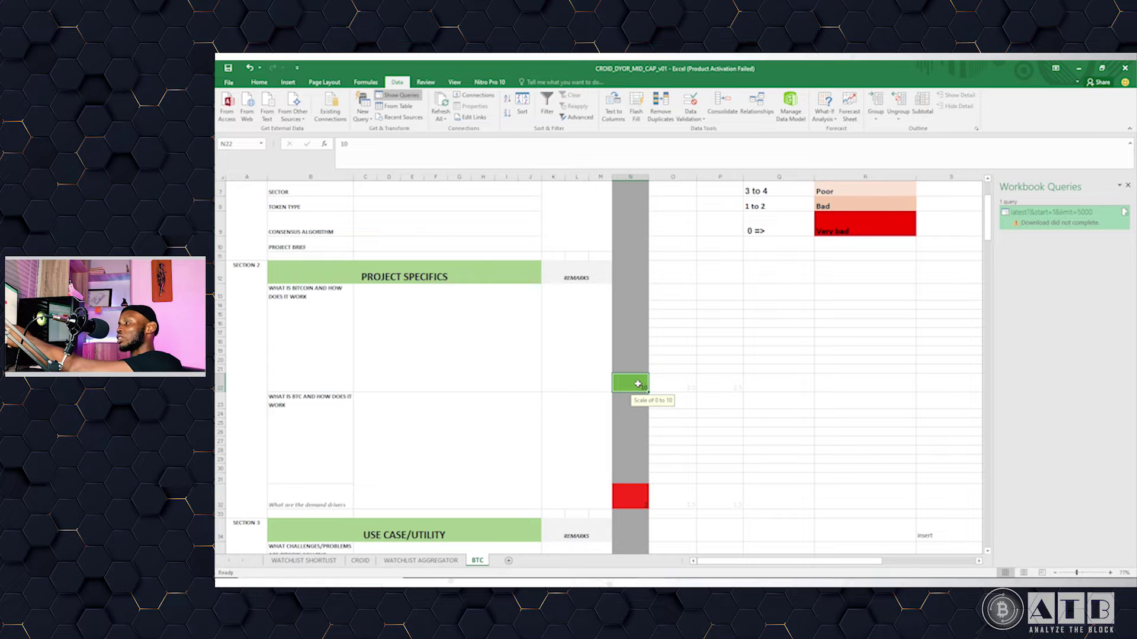
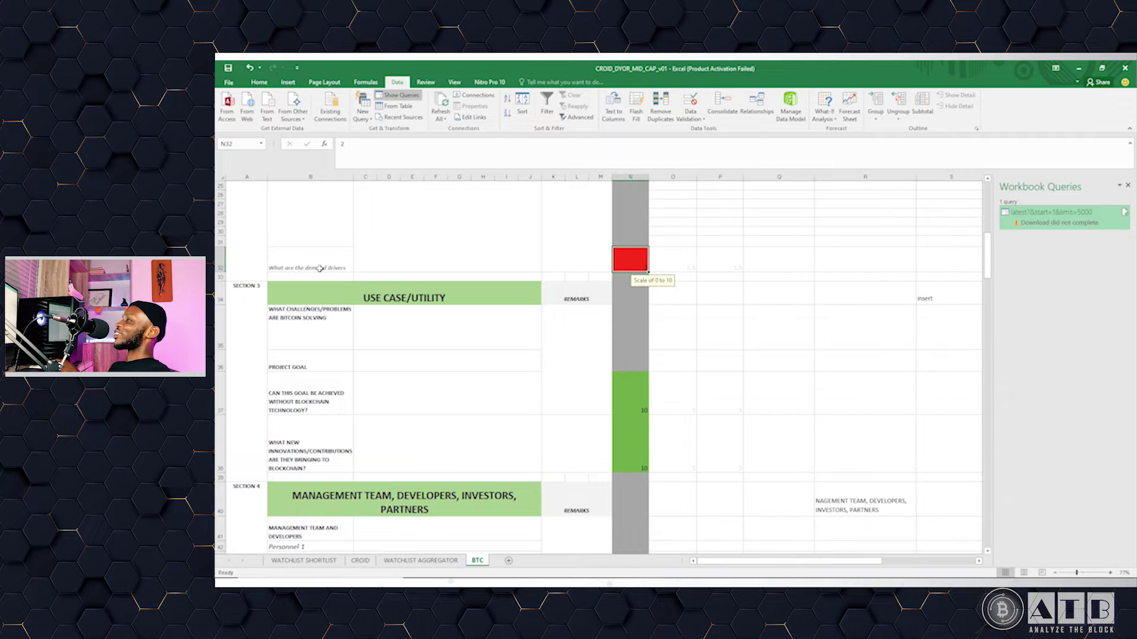
Check the linked challenges/problems question under Use Case/Utility and locate its answer cell and the Project Goal answer cell
scroll(319, 296, down, 2)
click(287, 254)
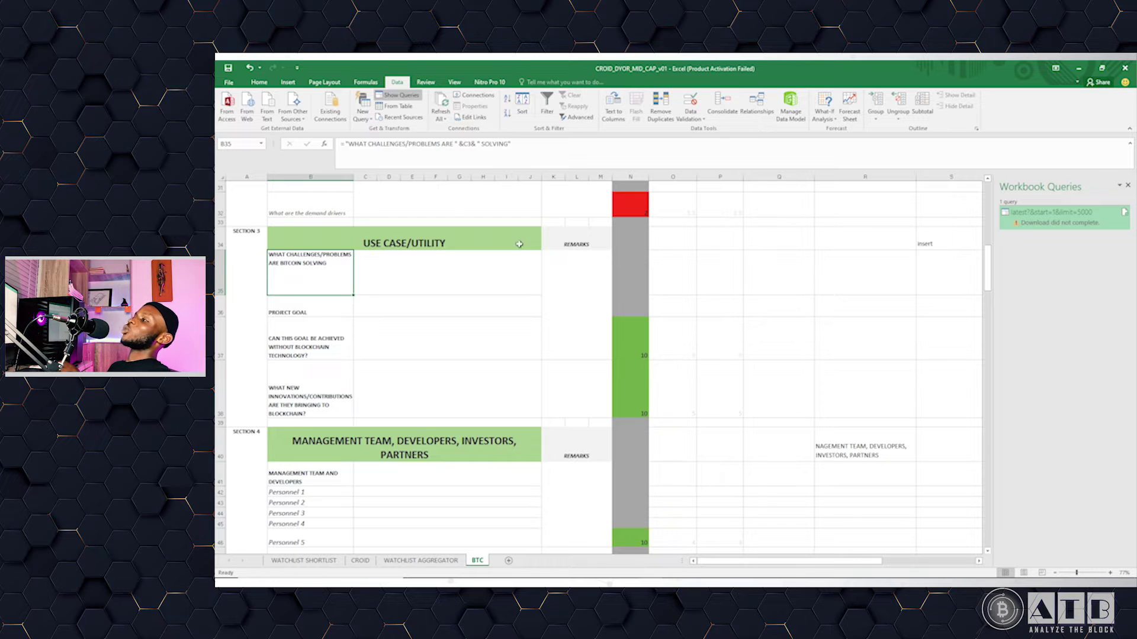
click(420, 272)
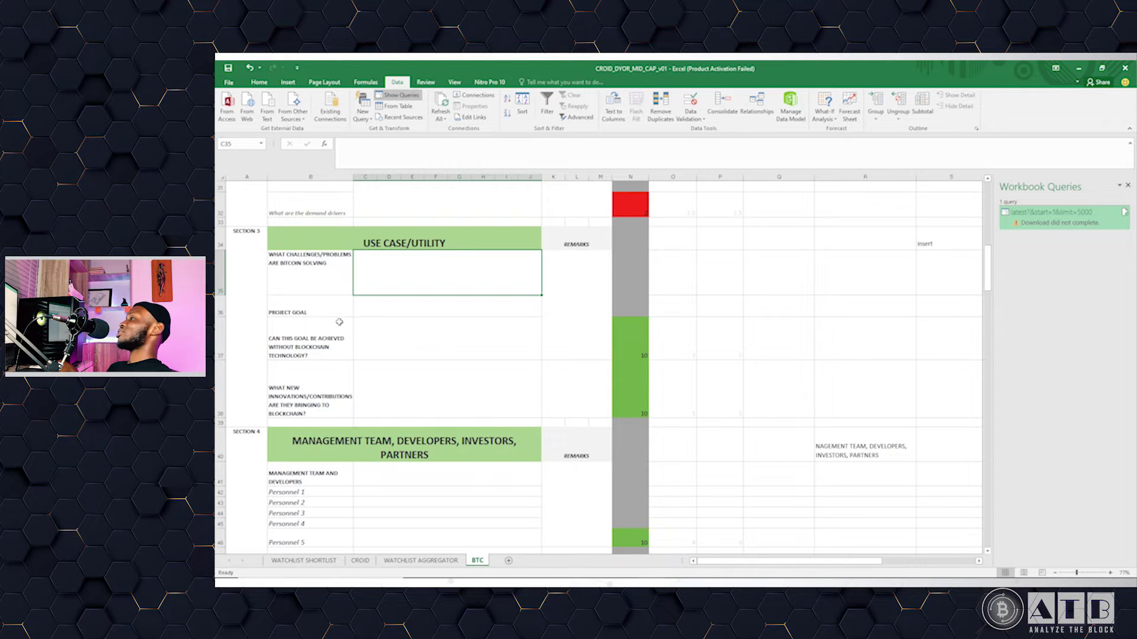
click(370, 306)
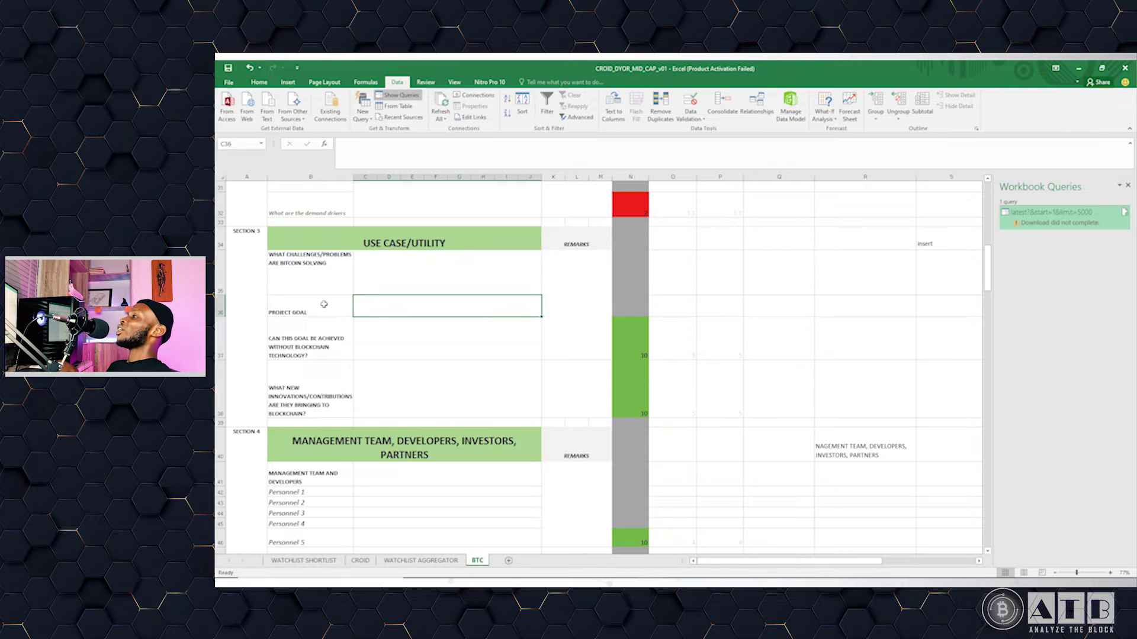
Go through the Project Goal, blockchain necessity and new innovations/contributions questions under Use Case/Utility, locating their answer cells
drag(307, 306, 382, 311)
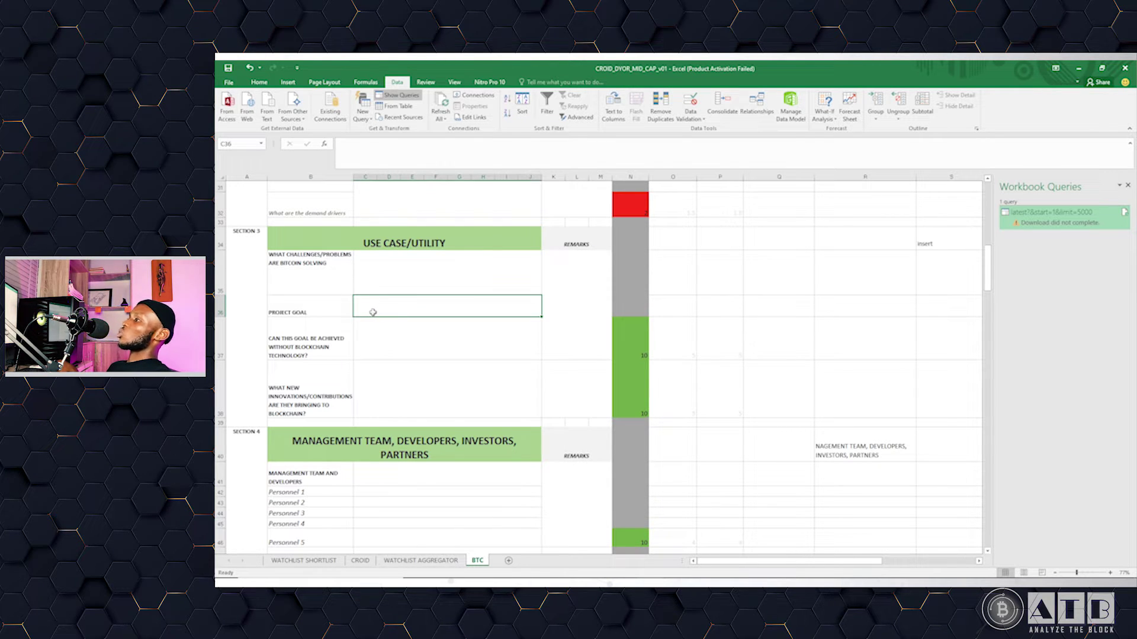
click(331, 342)
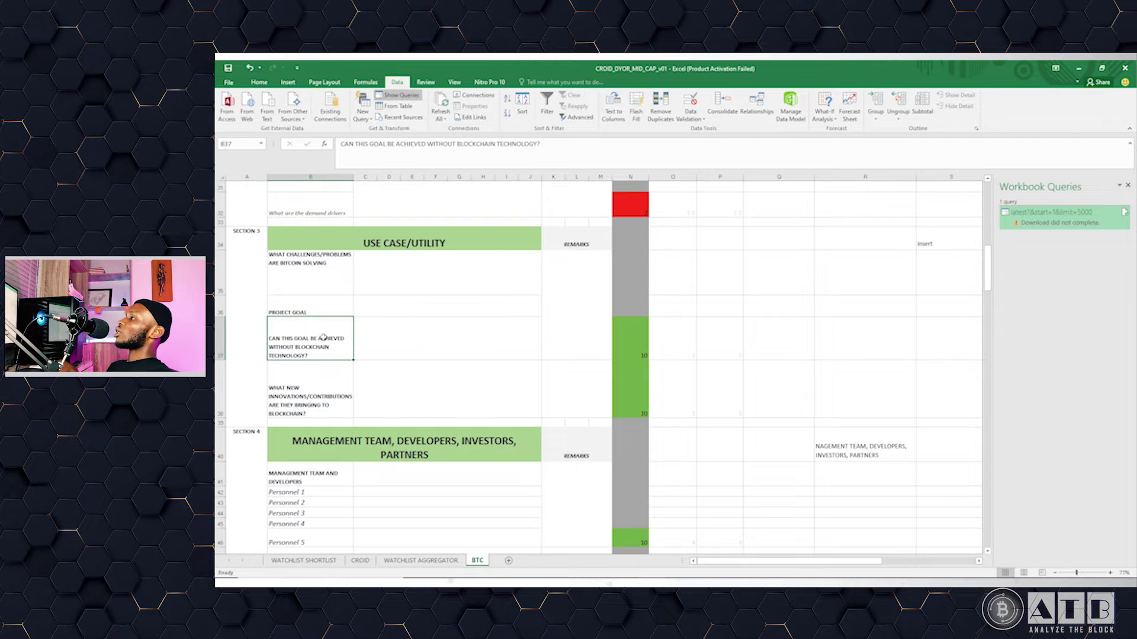
click(379, 336)
click(284, 379)
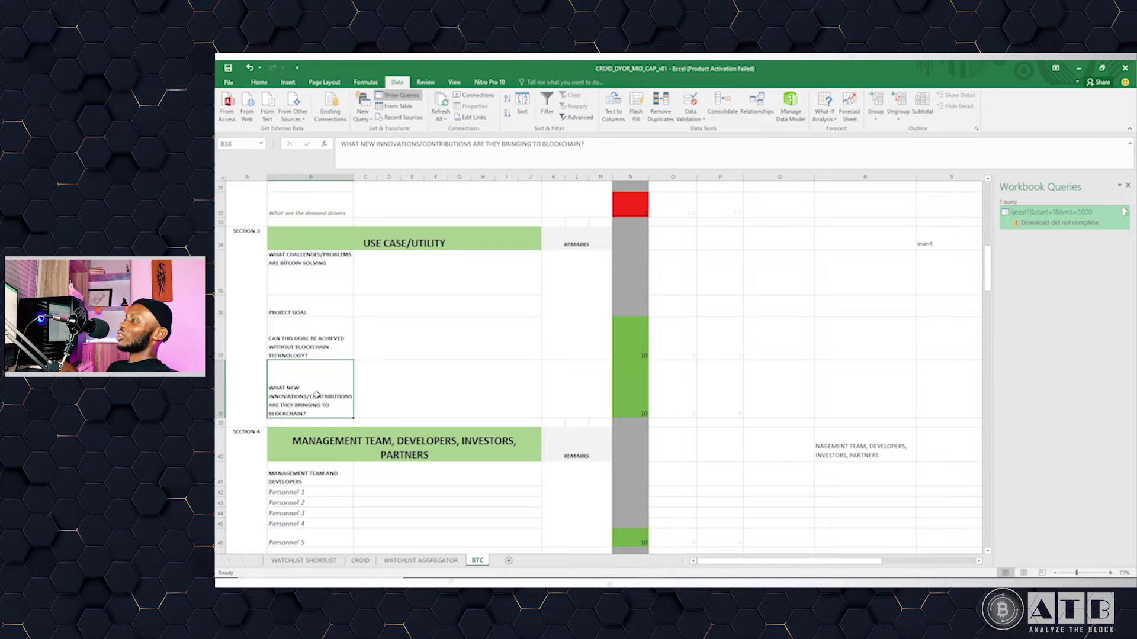
click(388, 388)
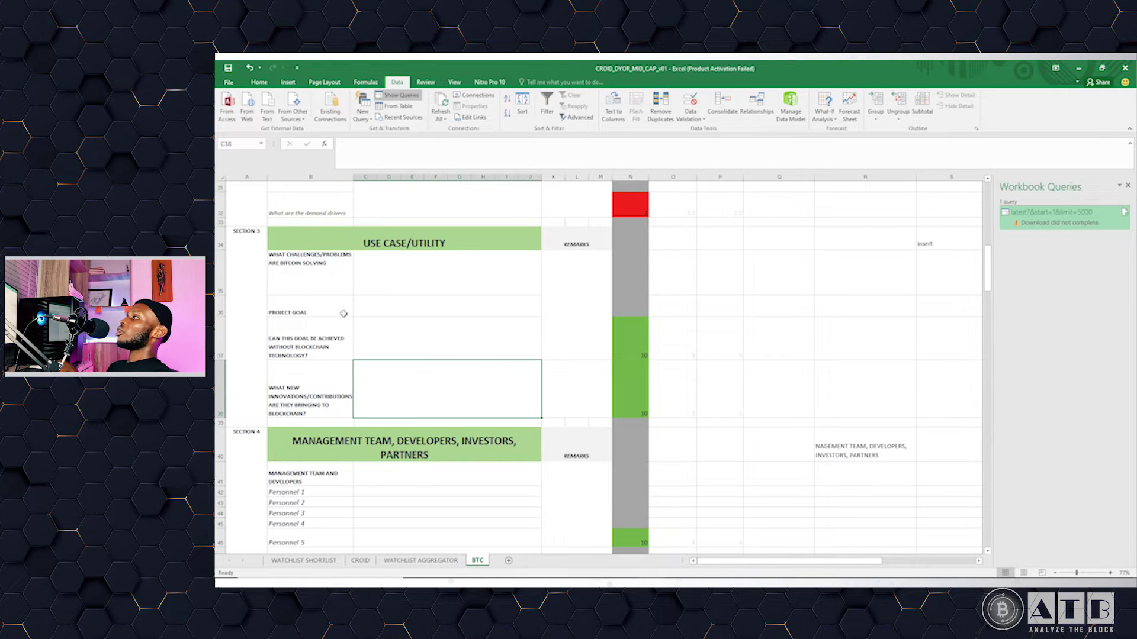
Compare the challenges/problems question with the new innovations/contributions question, and locate the answer cell for the latter
click(316, 272)
click(303, 395)
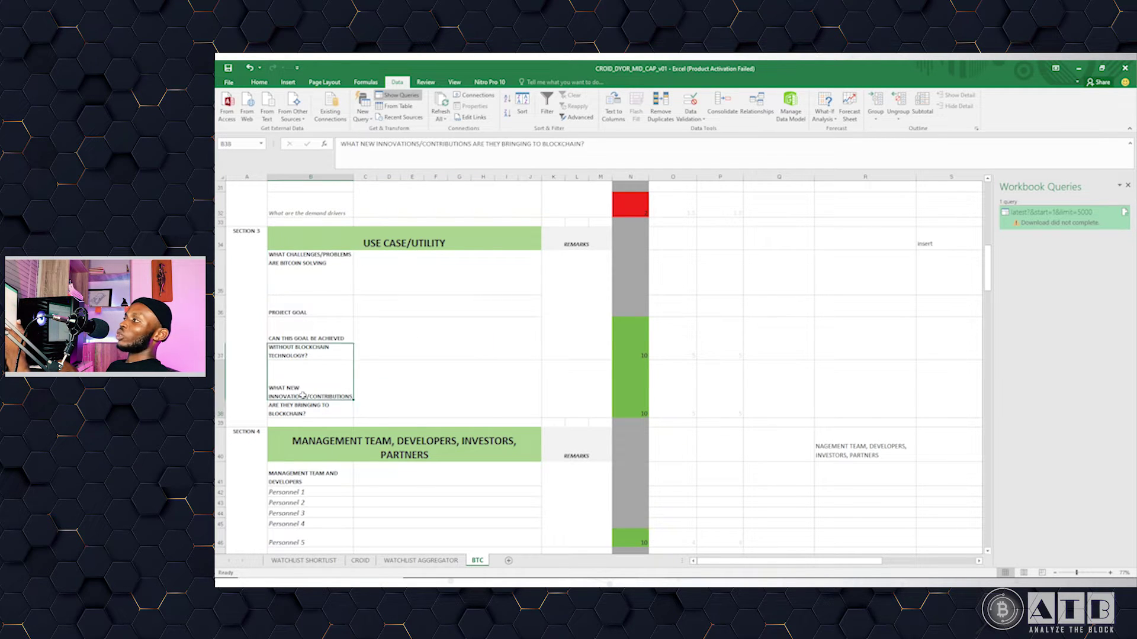
click(314, 273)
click(303, 395)
click(315, 273)
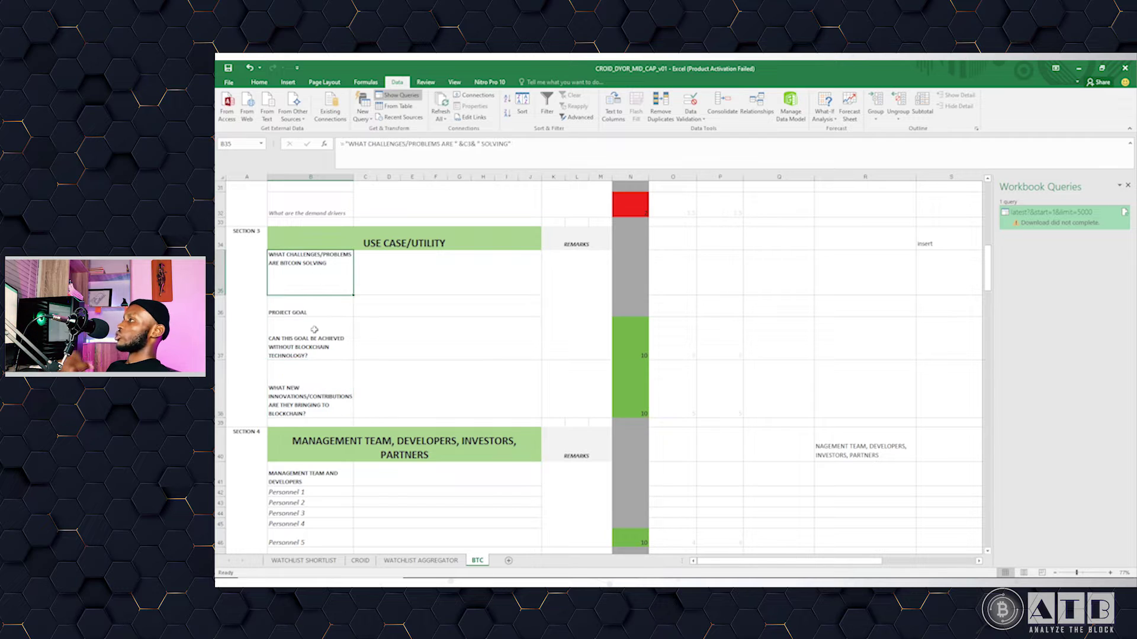
click(310, 355)
click(307, 370)
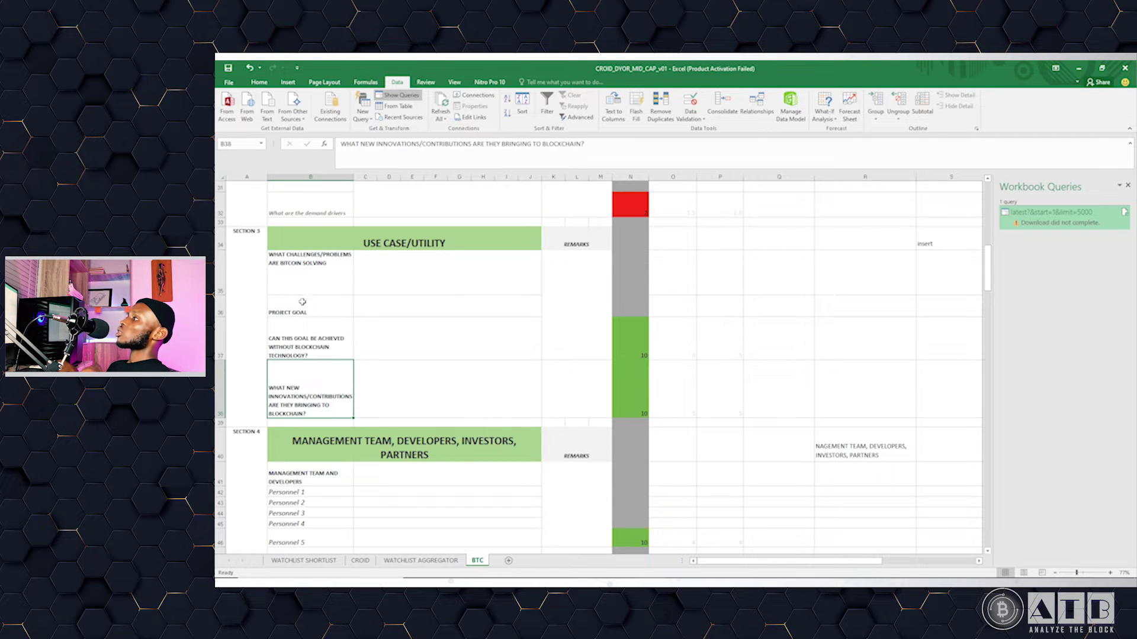
click(311, 266)
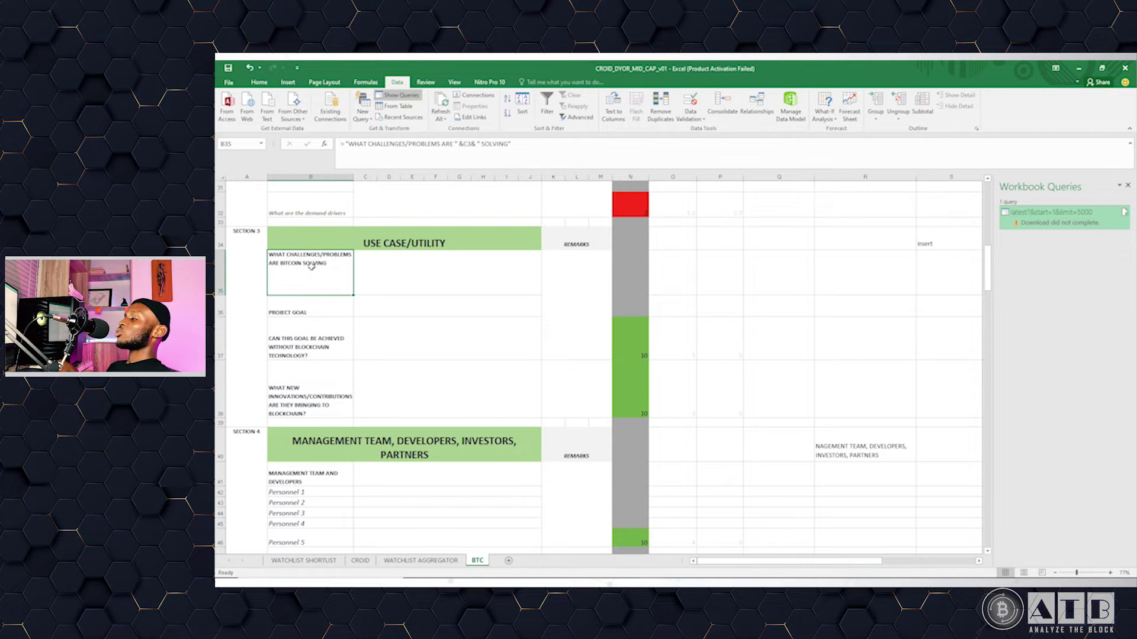
click(302, 402)
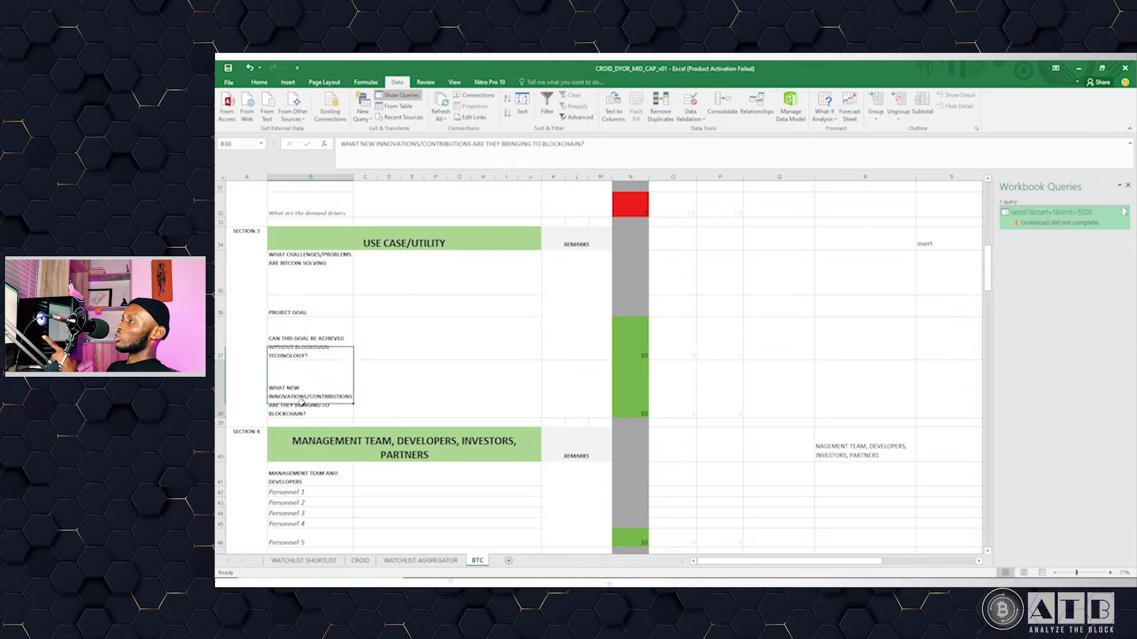
click(319, 276)
click(302, 394)
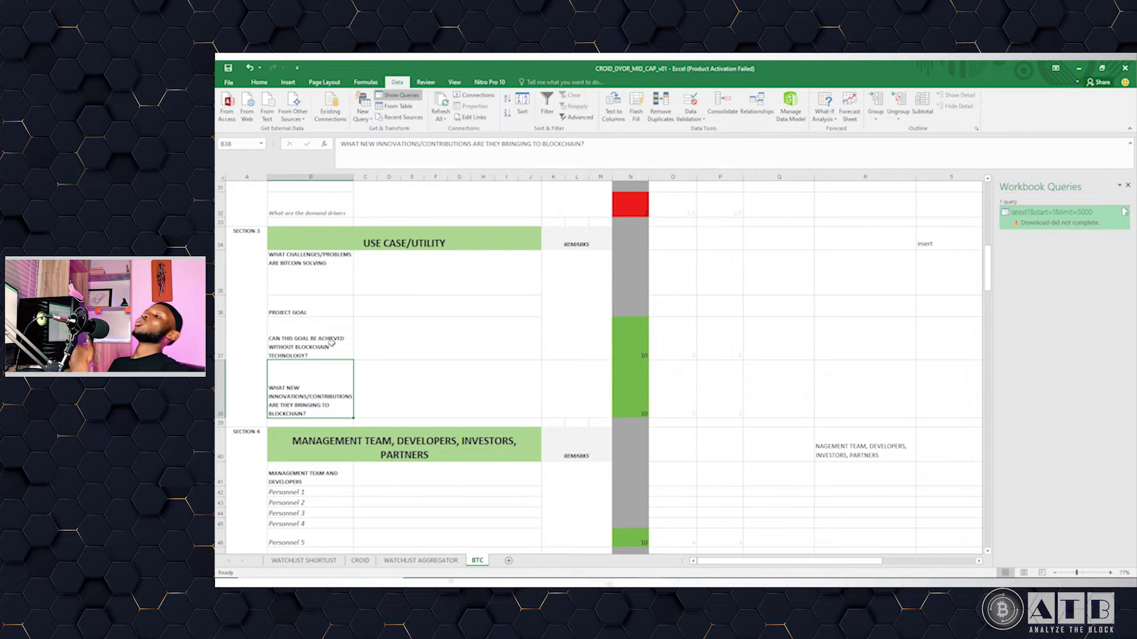
click(411, 388)
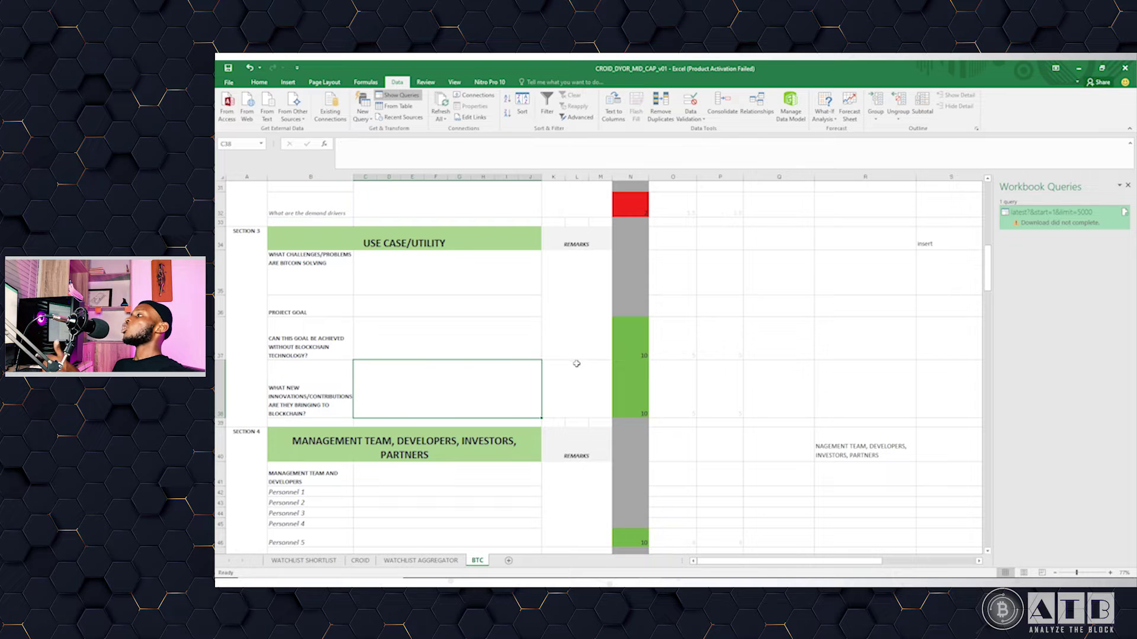
Check the rating cell of the blockchain necessity question and set the new innovations/contributions rating to 7
click(634, 338)
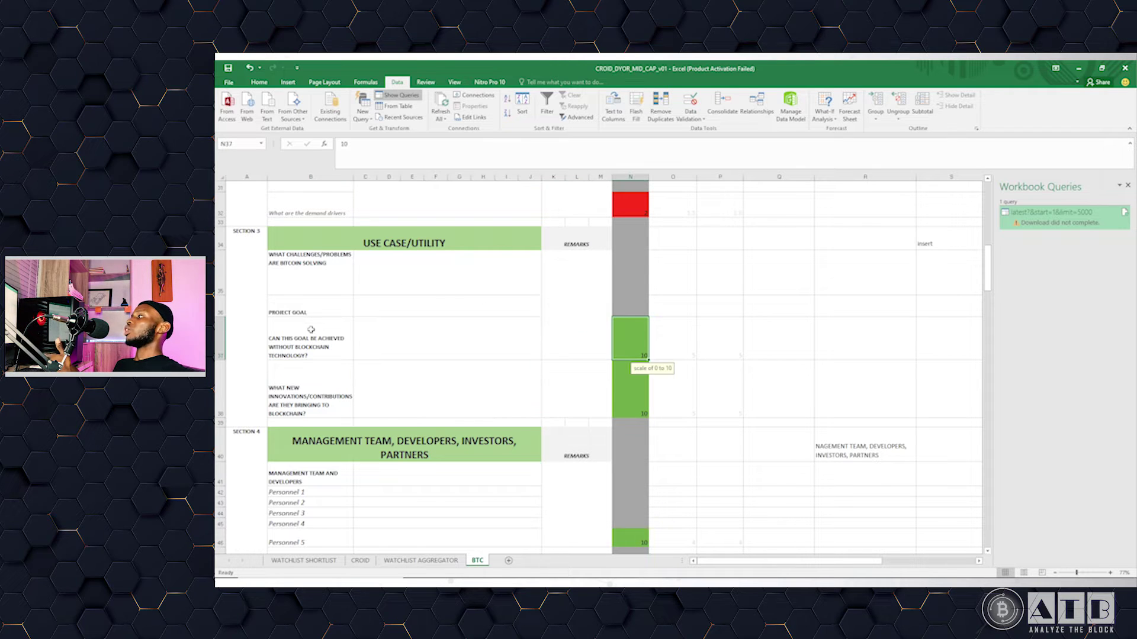
click(299, 388)
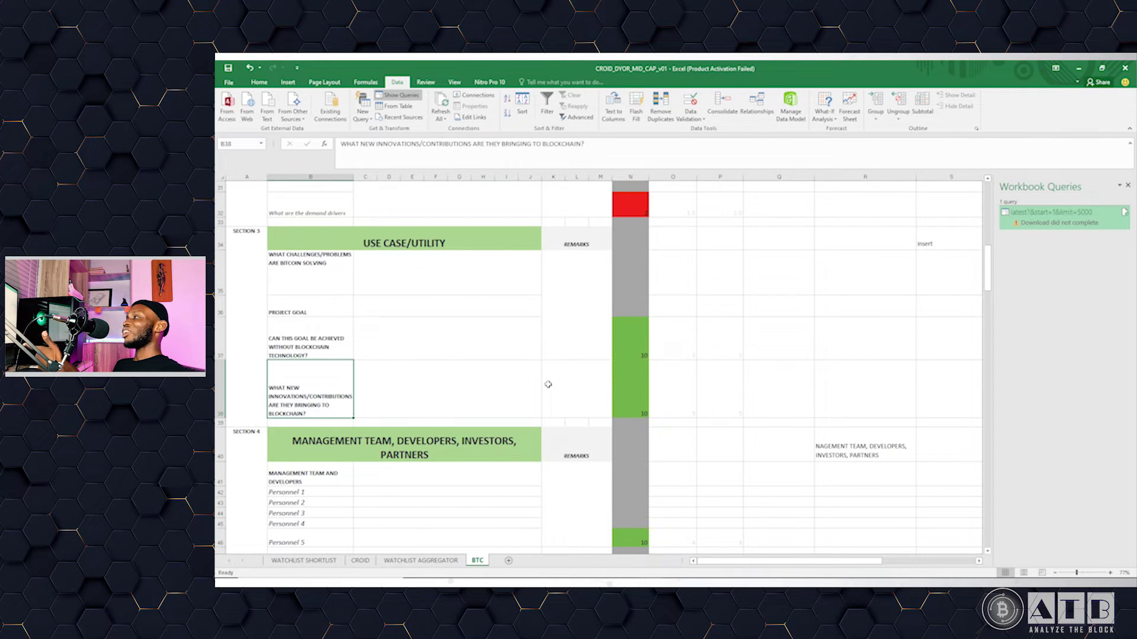
click(626, 397)
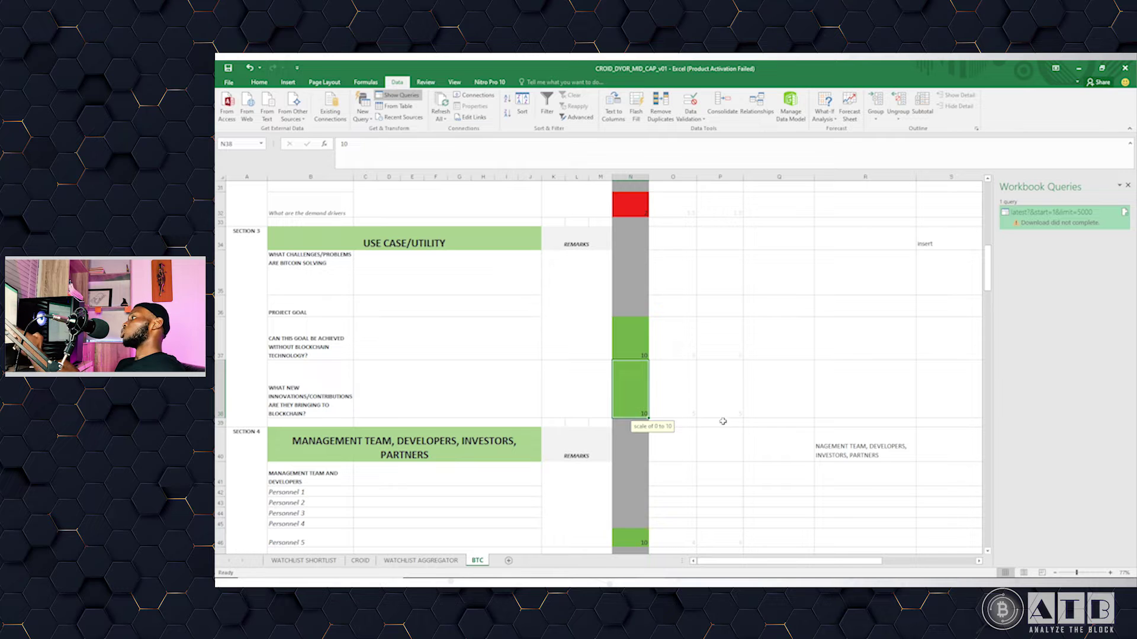
text(7)
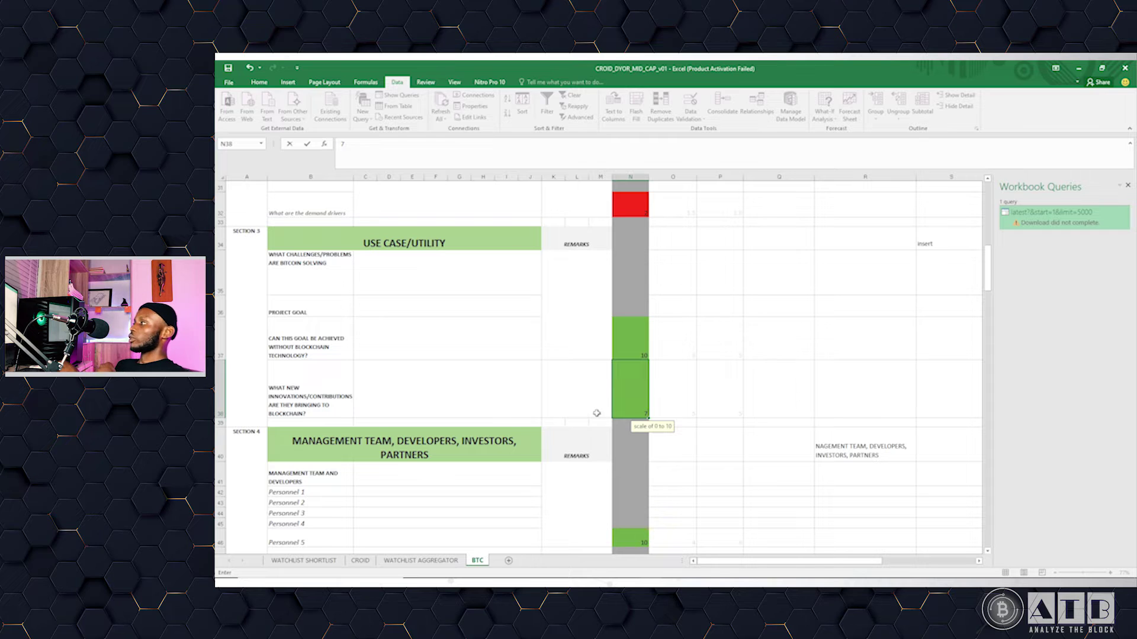
click(678, 388)
Read the tools note attached to the Management Team, Developers, Investors, Partners heading
scroll(533, 355, down, 6)
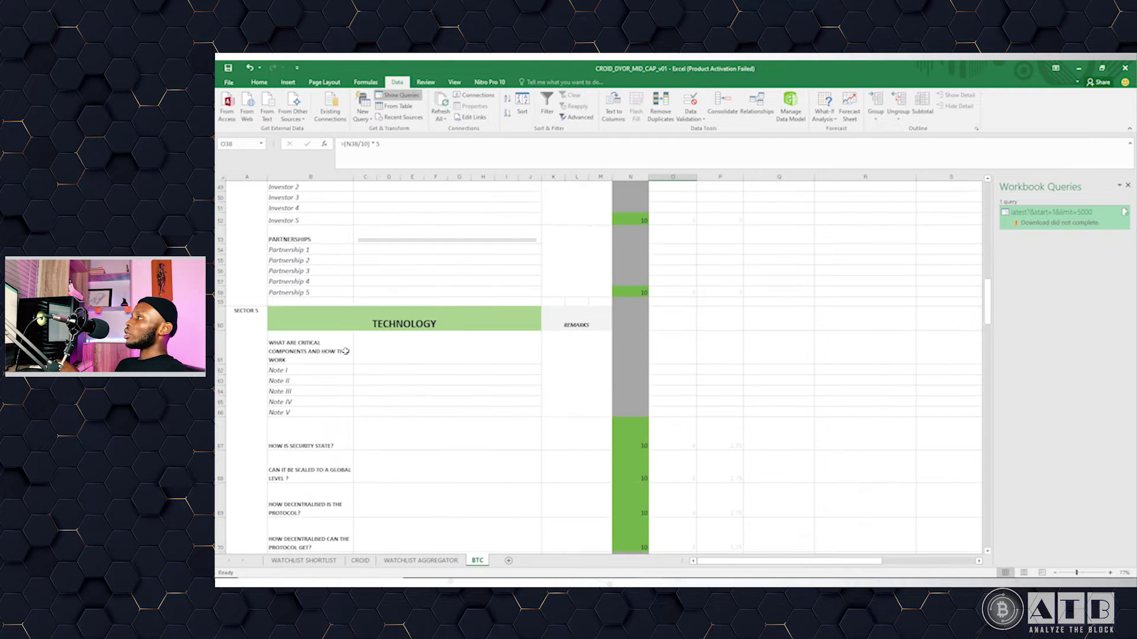
scroll(362, 321, up, 1)
scroll(361, 321, up, 3)
click(387, 315)
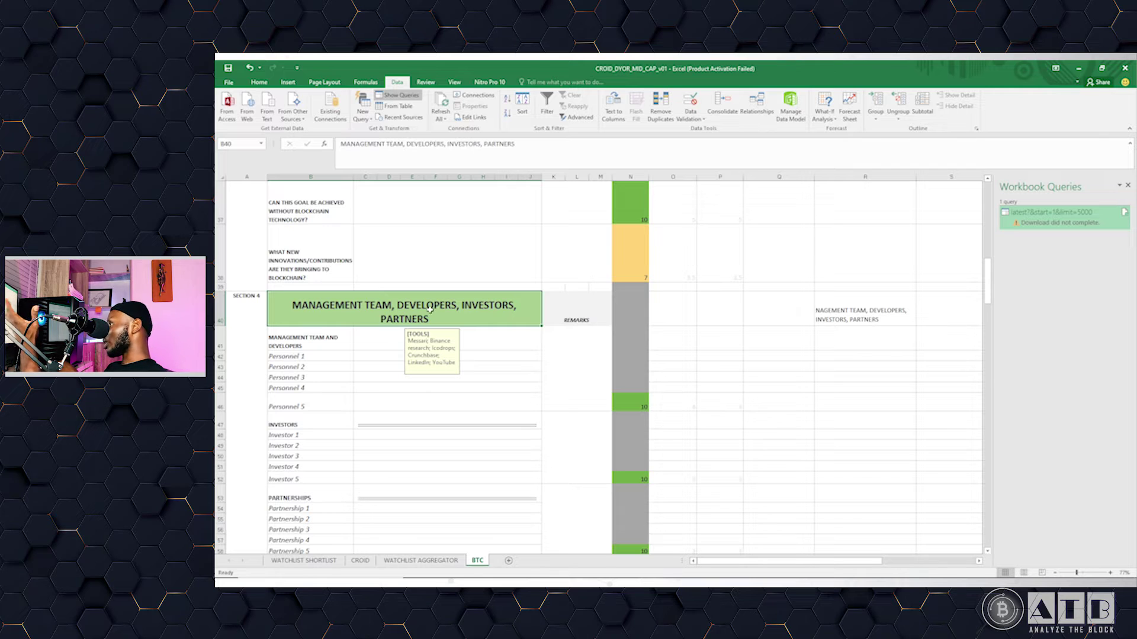
click(476, 341)
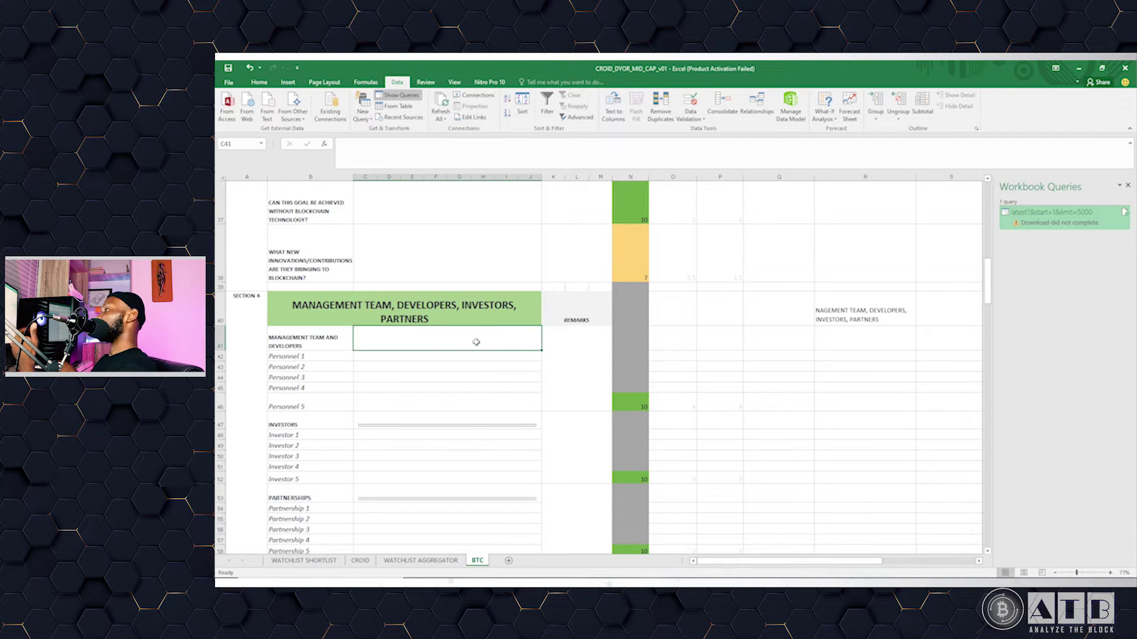
click(454, 321)
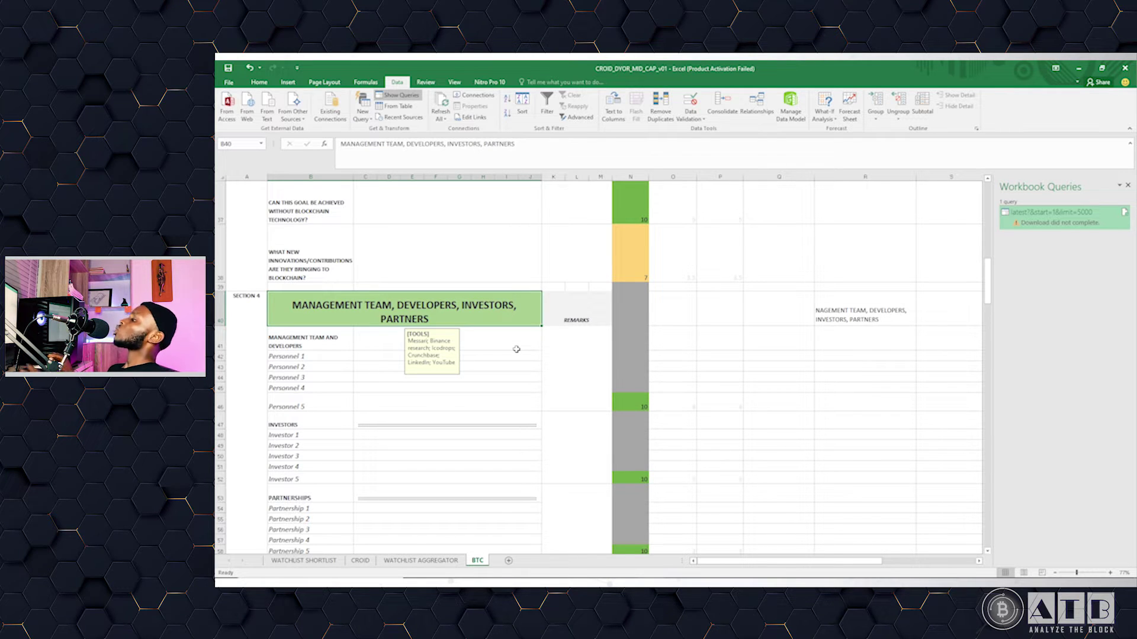
Check the Technology heading's tools note and review the Personnel, Investors and Partnerships rows of Section 4
scroll(508, 350, down, 3)
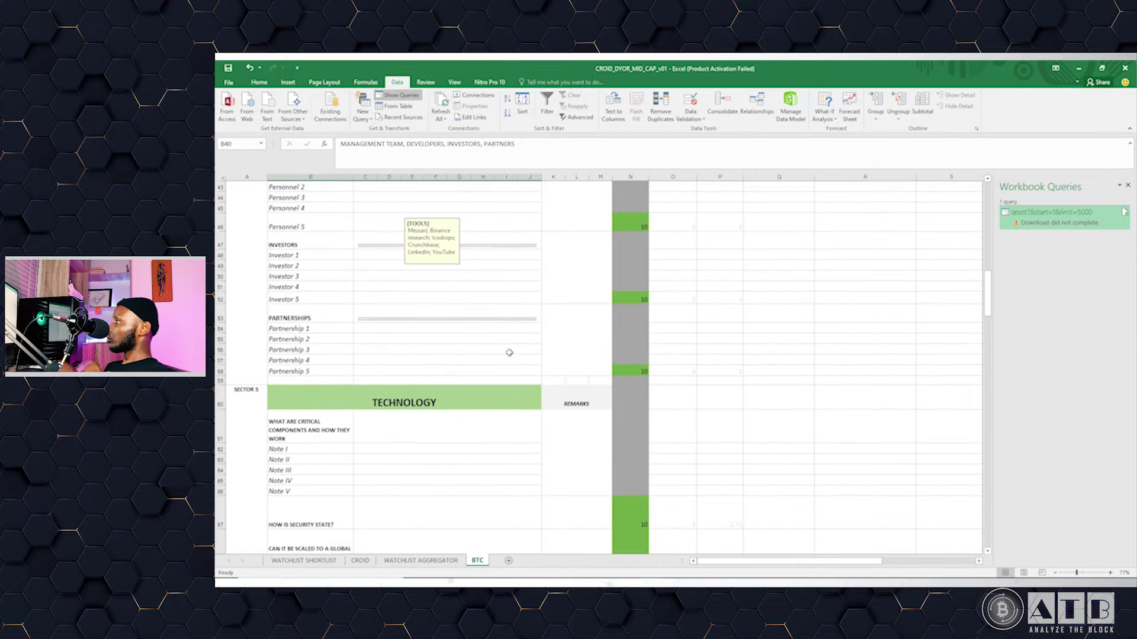
scroll(550, 320, up, 5)
scroll(557, 325, down, 3)
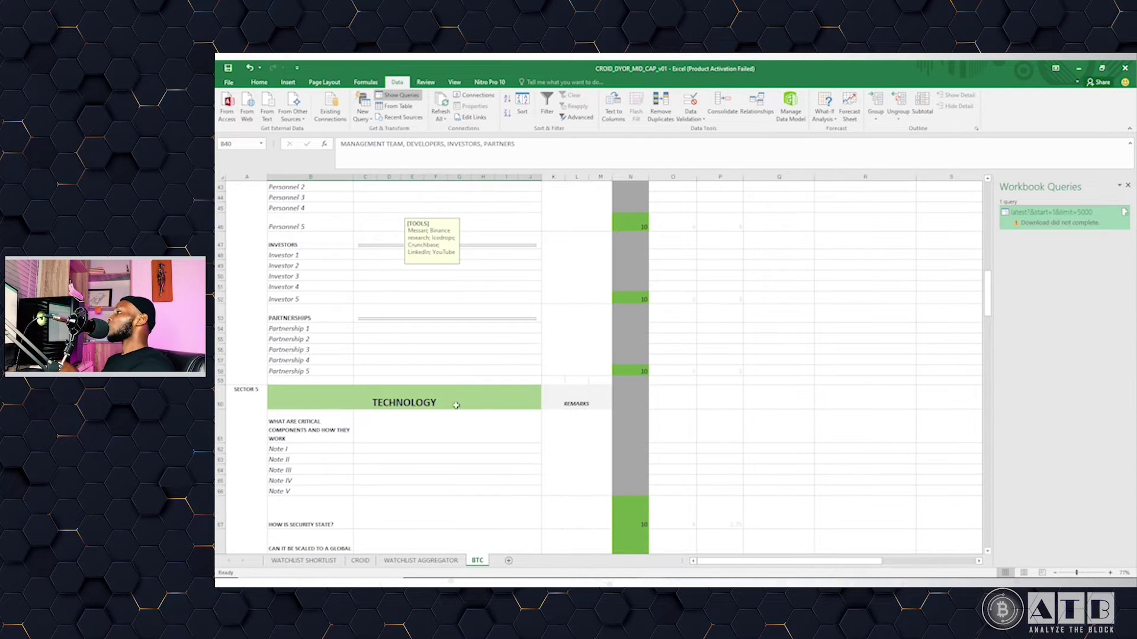
click(408, 403)
scroll(413, 406, down, 2)
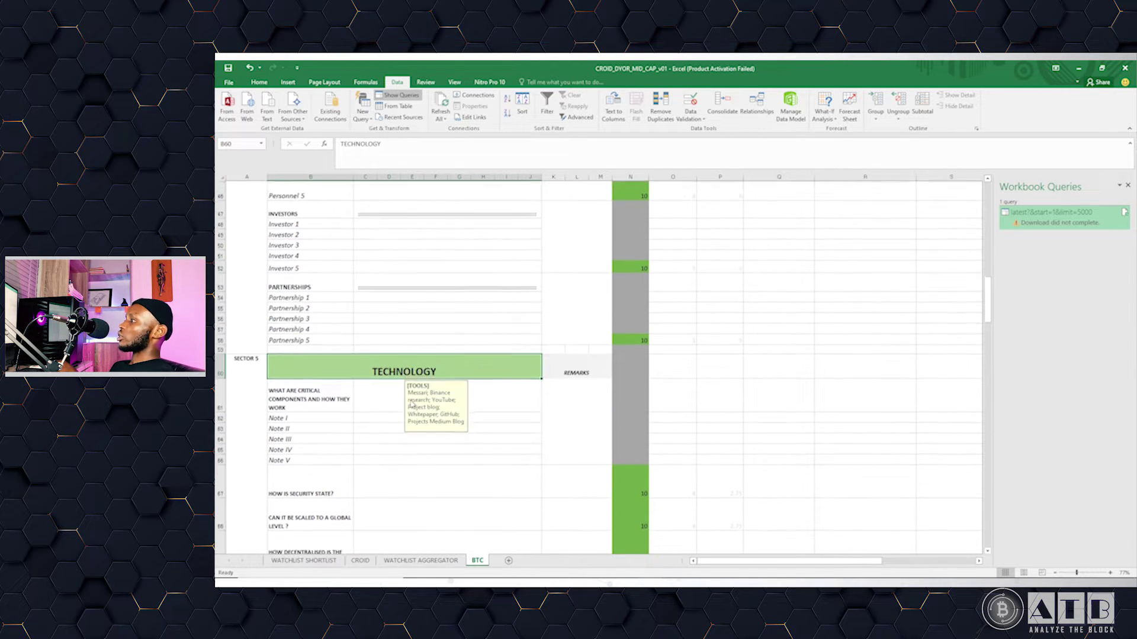
scroll(527, 344, up, 7)
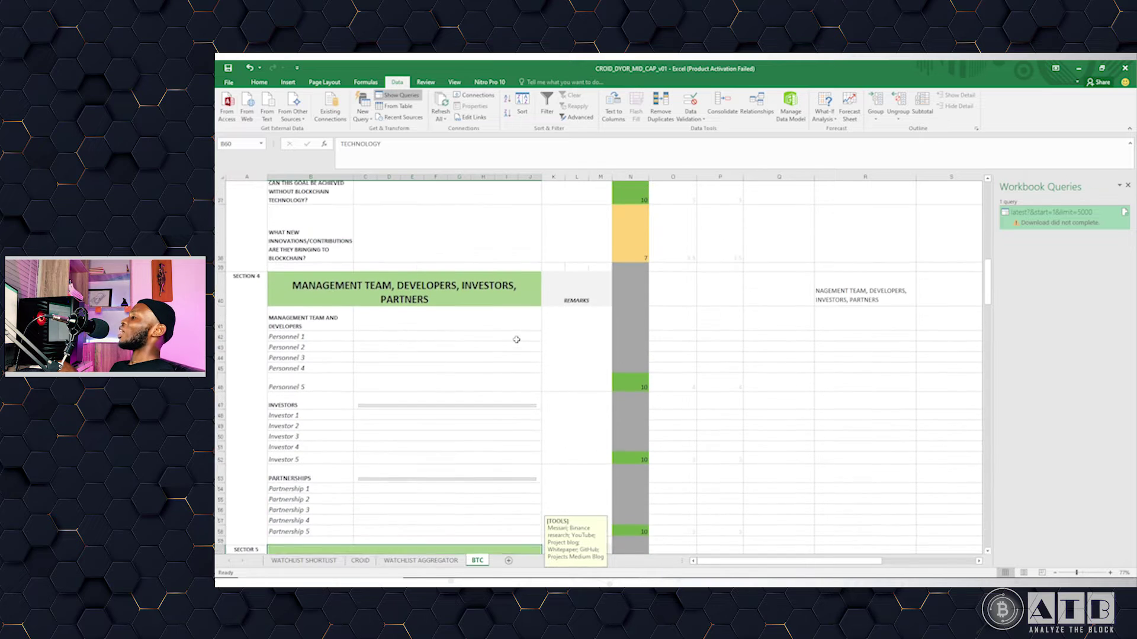
scroll(509, 341, down, 3)
scroll(509, 343, down, 1)
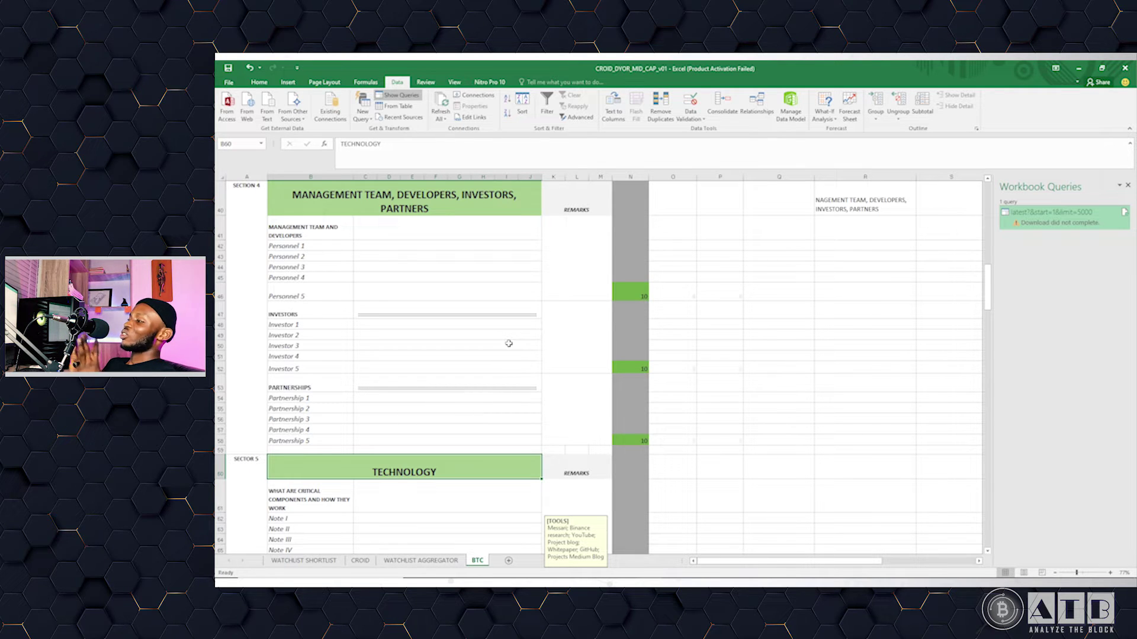
Review the Technology section's questions and remarks cells, and bring up its heading's tools note
scroll(508, 344, down, 4)
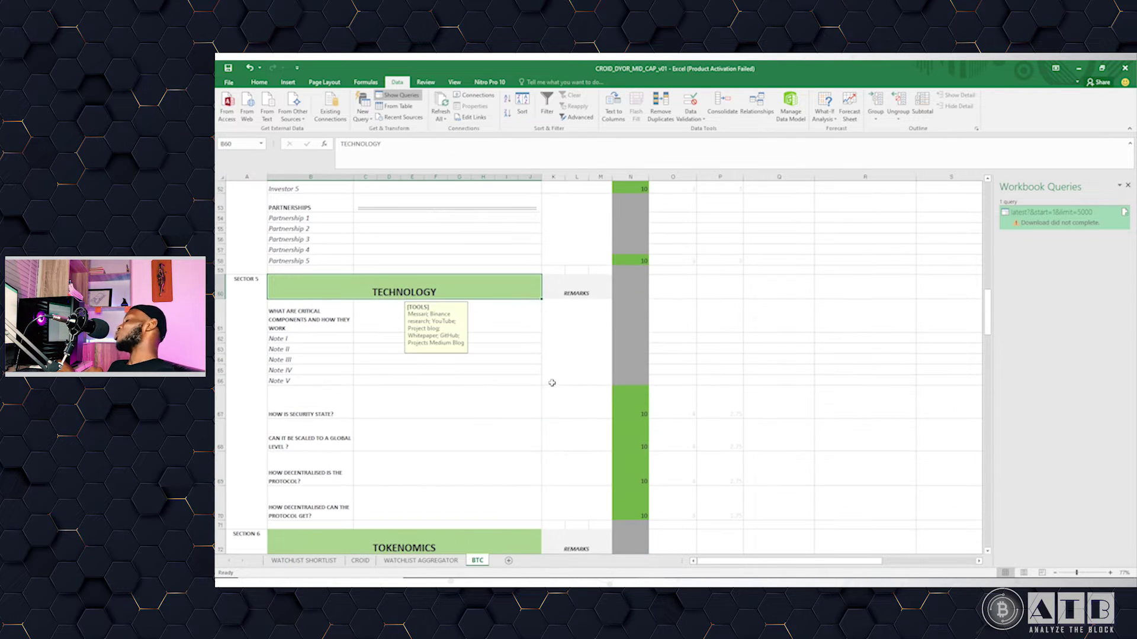
click(584, 362)
scroll(464, 402, up, 2)
scroll(453, 379, down, 1)
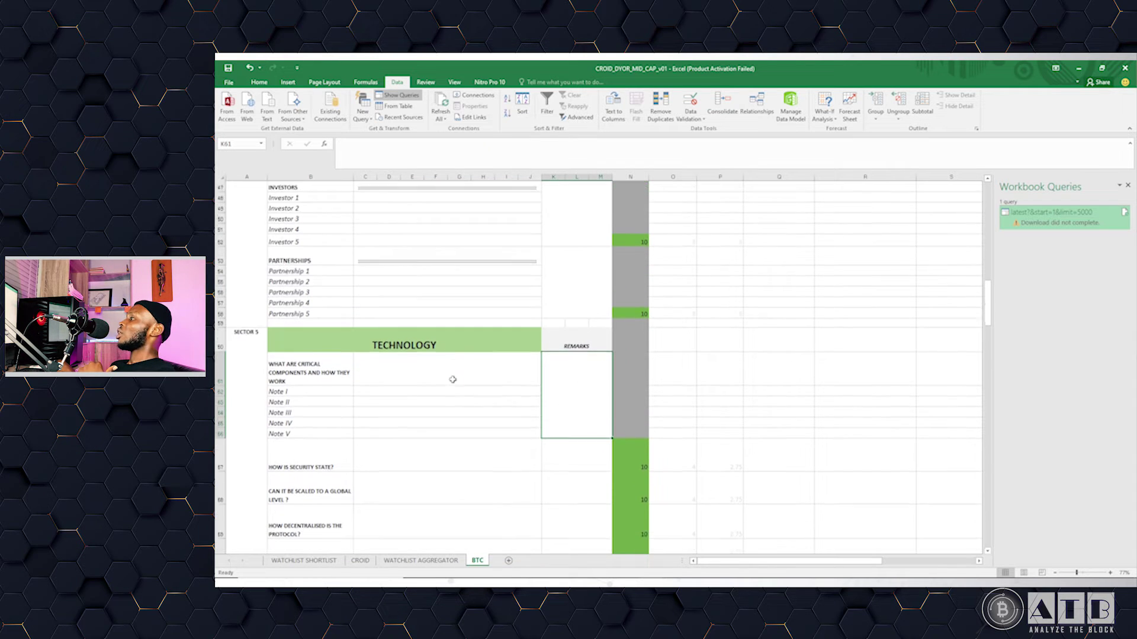
scroll(458, 376, down, 2)
click(571, 362)
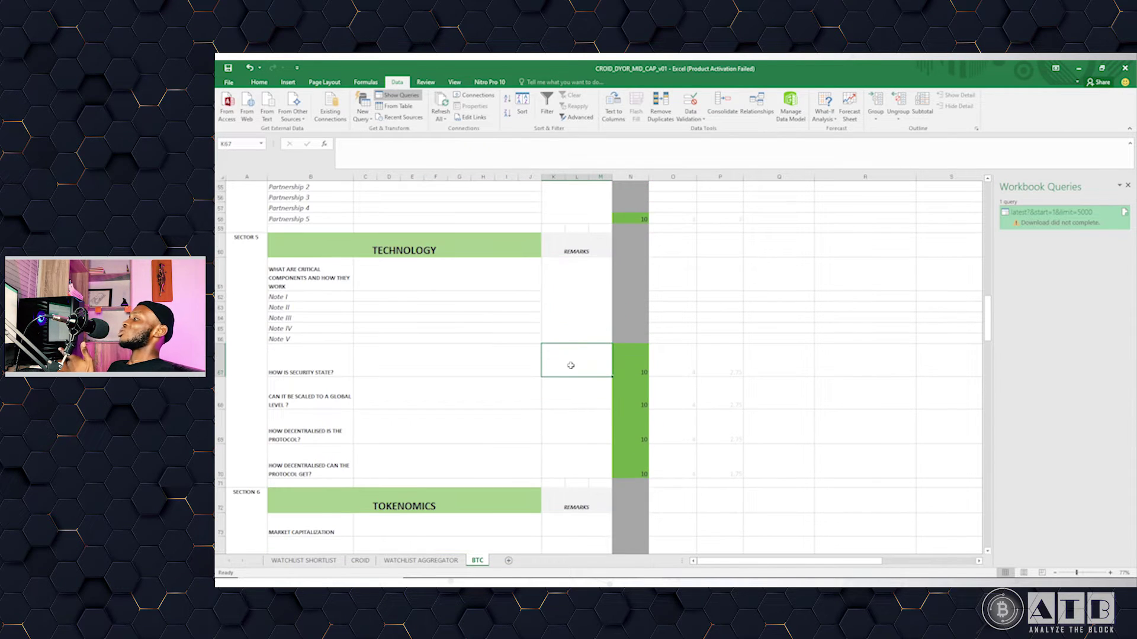
click(430, 245)
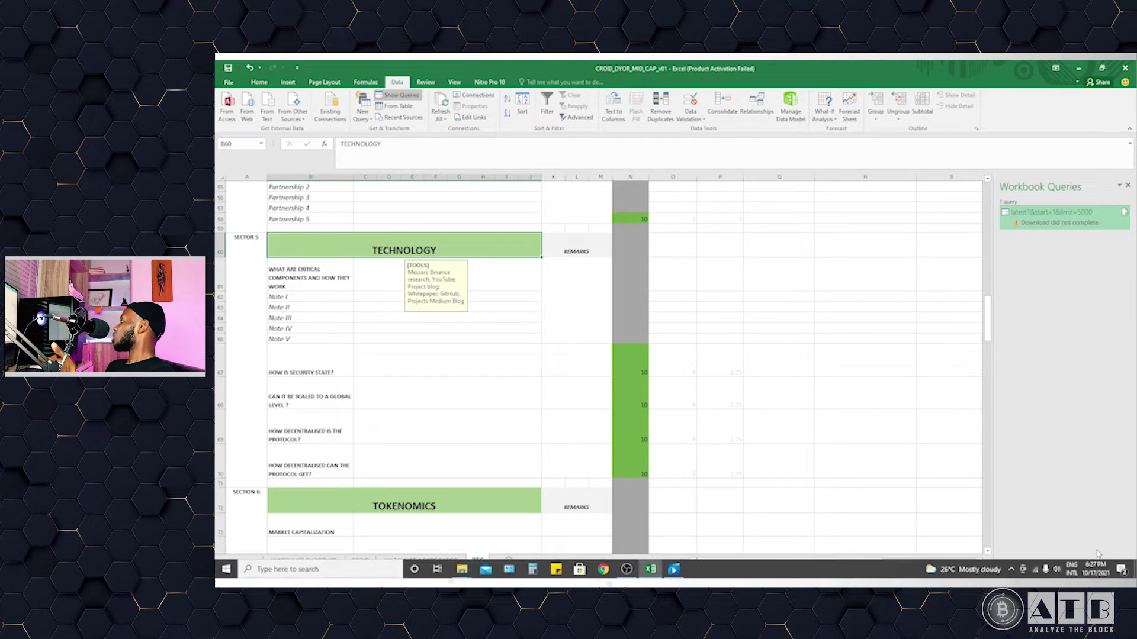
Enlarge the sheet to 142% and examine the Technology heading's tools note alongside the critical components and security questions
drag(1078, 572, 1087, 572)
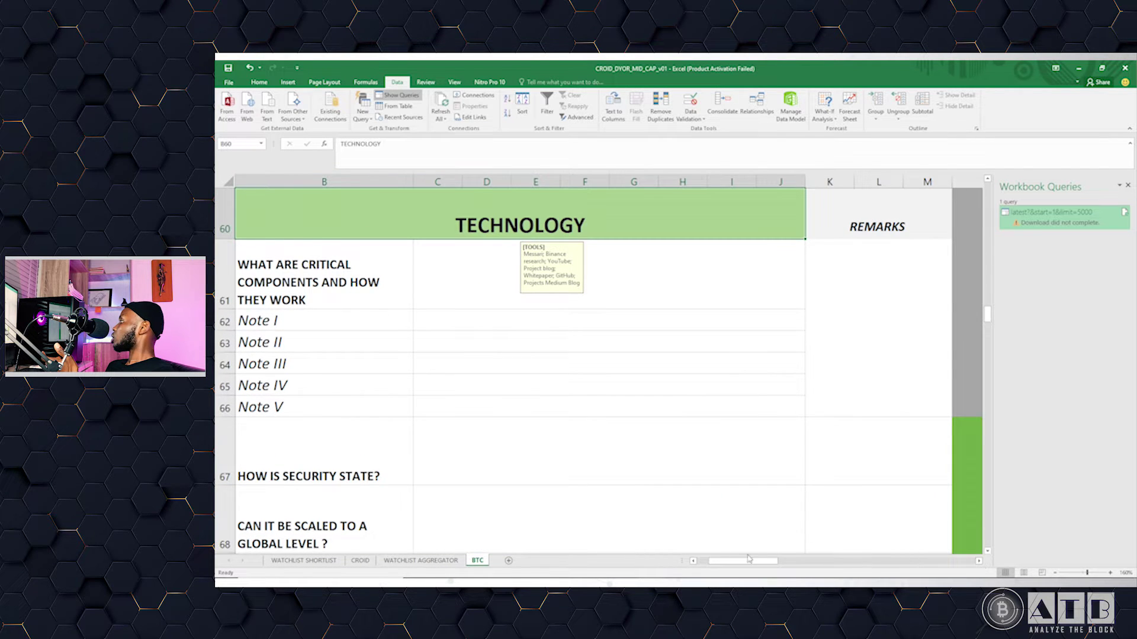
mouse_move(749, 561)
mouse_down()
mouse_move(732, 568)
mouse_move(743, 569)
mouse_up()
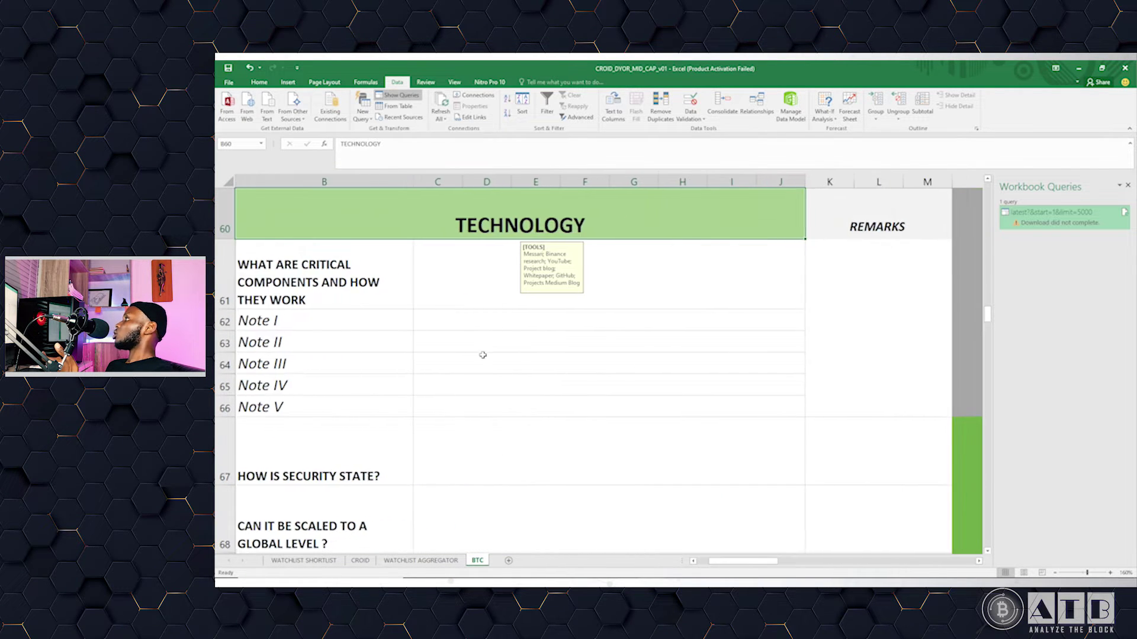
scroll(712, 414, up, 1)
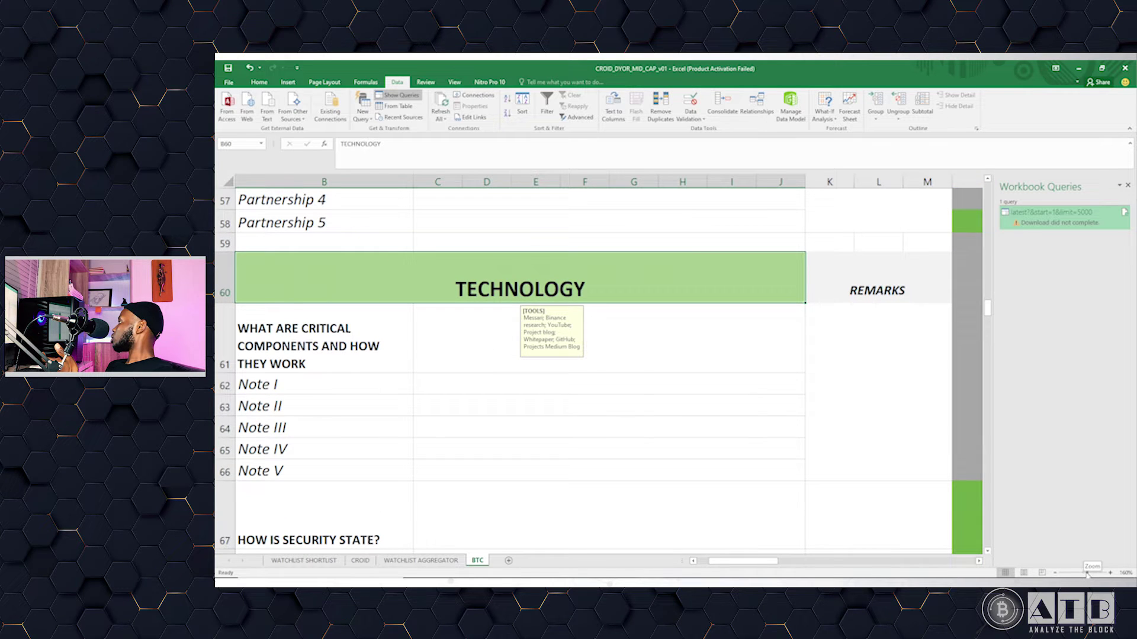
drag(1087, 573, 1085, 573)
scroll(598, 393, down, 1)
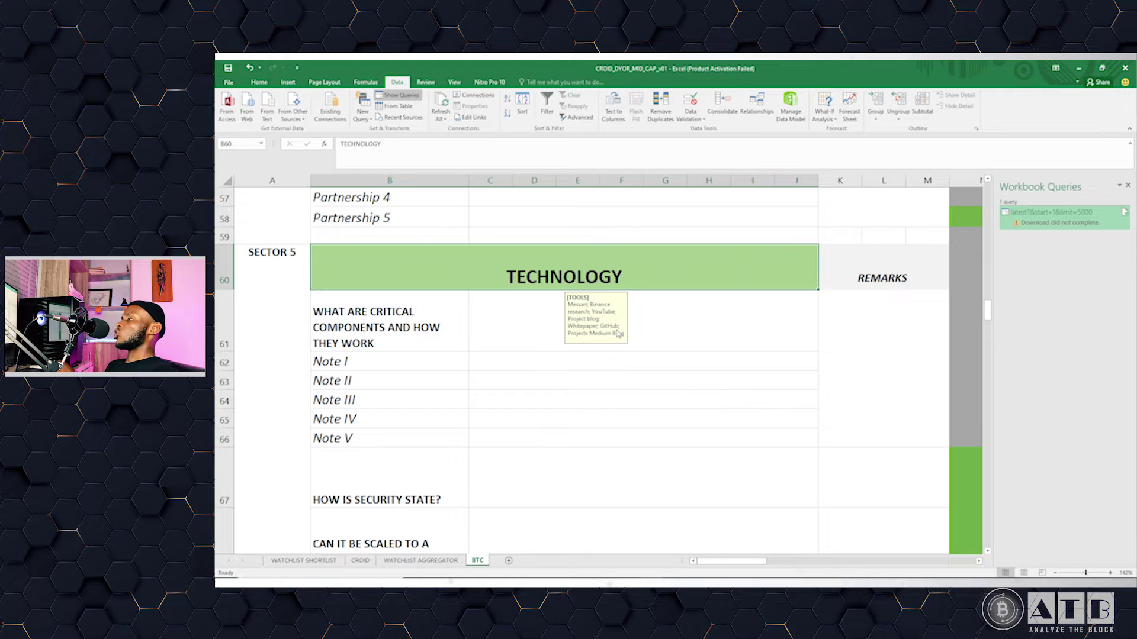
scroll(691, 327, down, 1)
scroll(684, 329, up, 1)
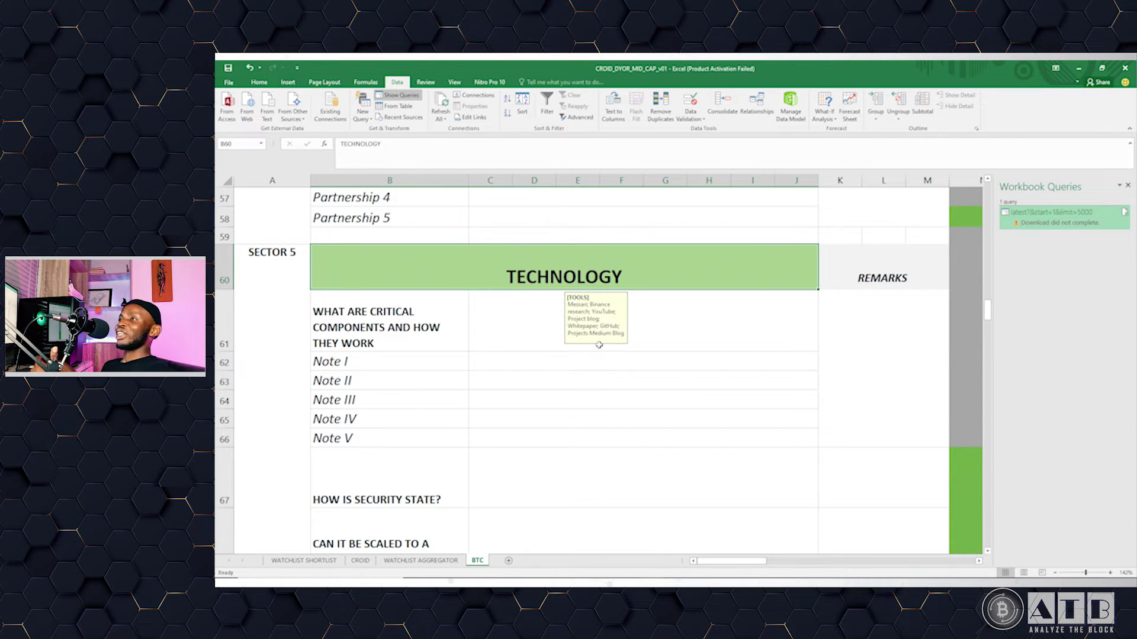
scroll(586, 385, down, 6)
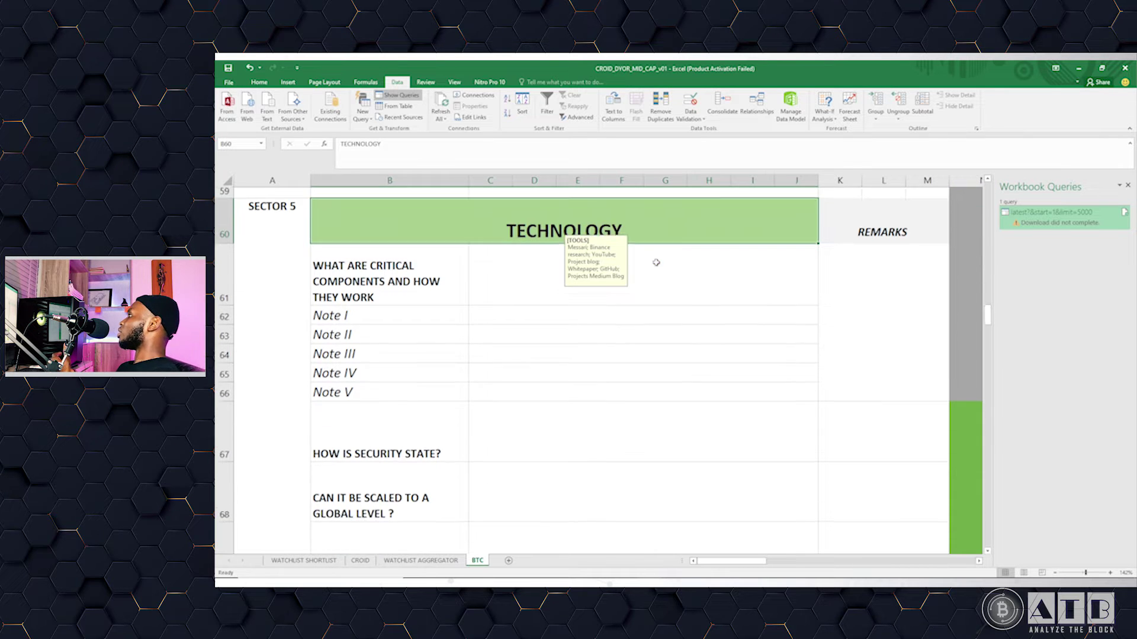
scroll(513, 317, up, 6)
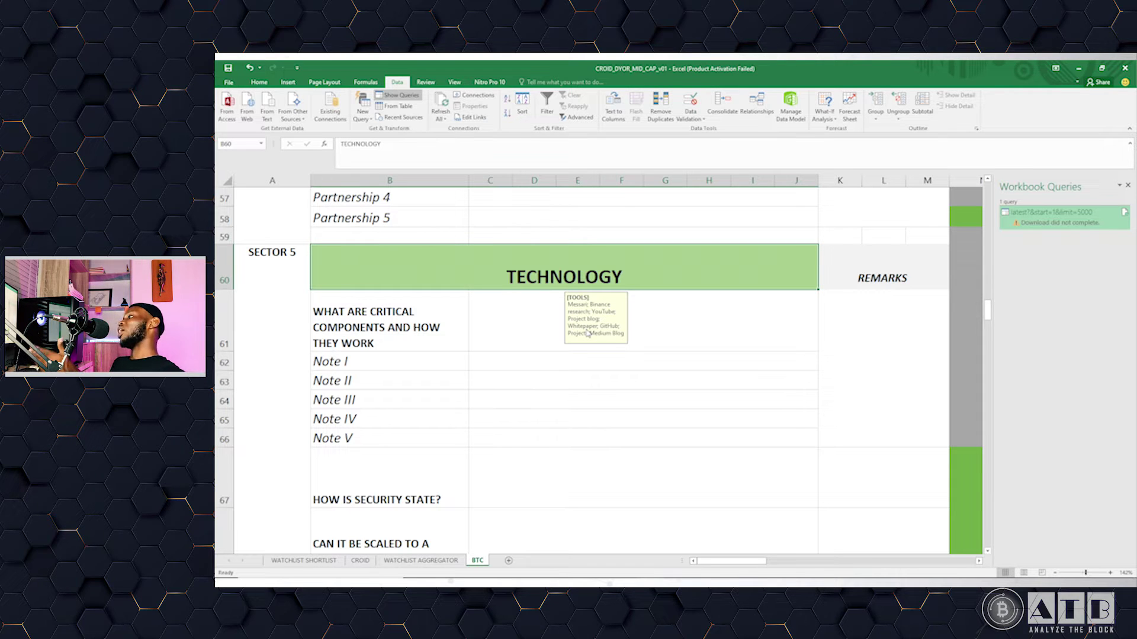
Review the Technology section's critical components question, its Note I to Note V rows and the questions below them
scroll(379, 355, down, 1)
click(395, 256)
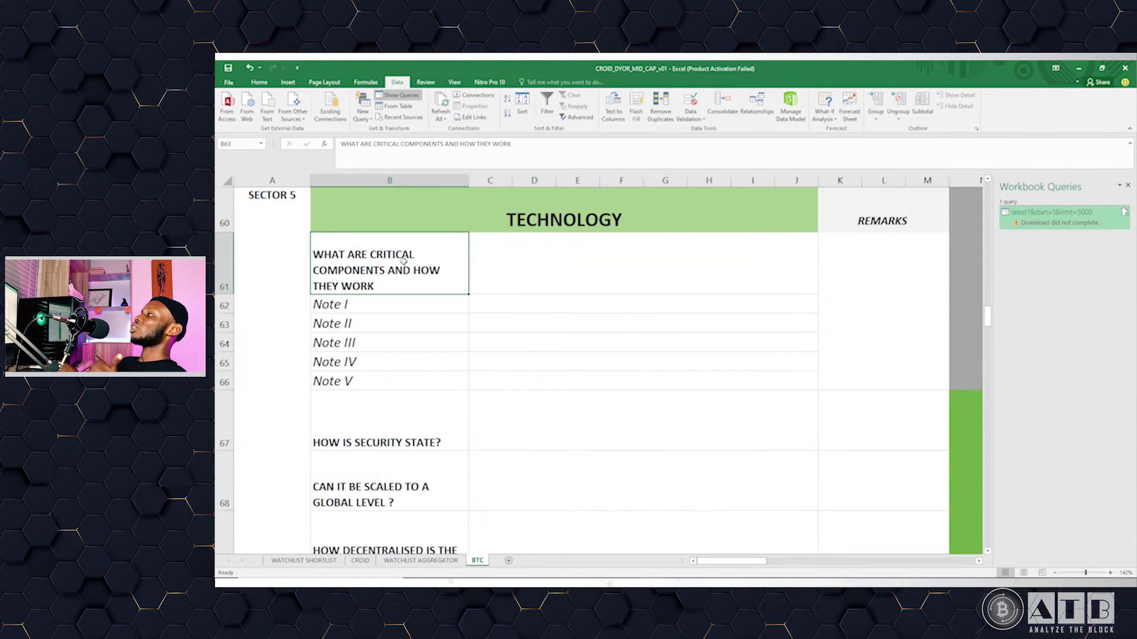
scroll(391, 287, down, 2)
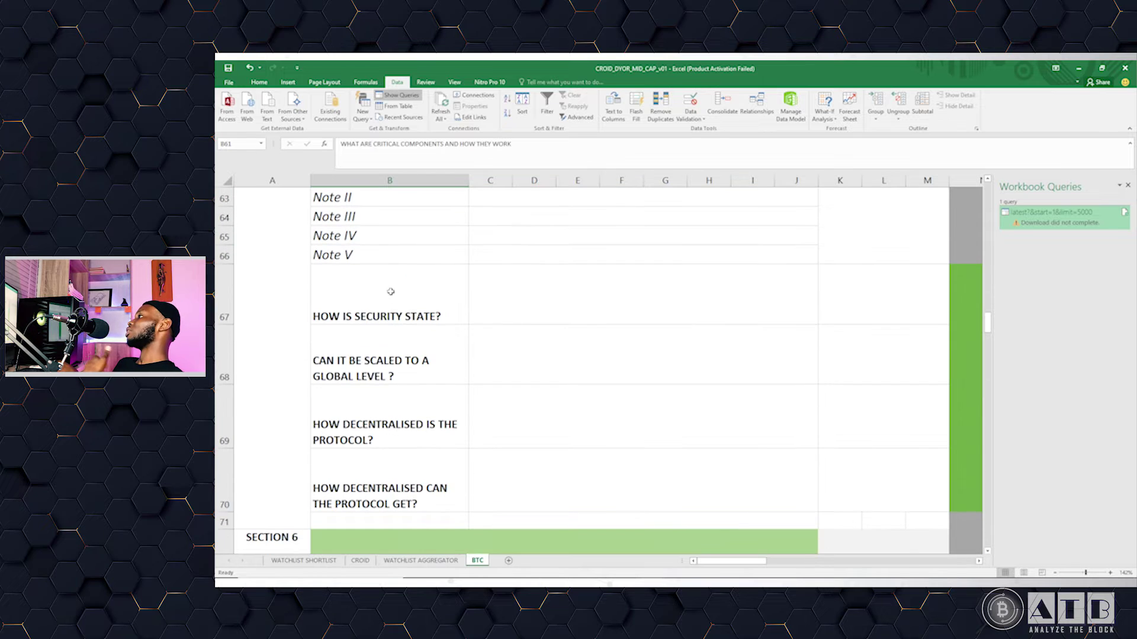
scroll(389, 289, up, 3)
scroll(386, 287, down, 1)
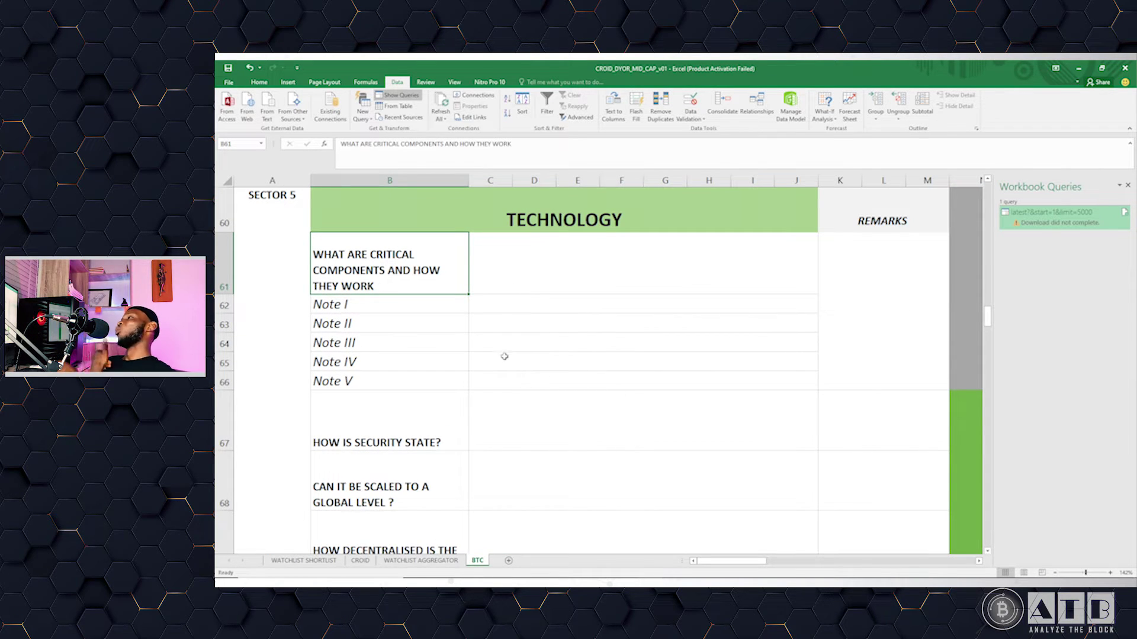
scroll(504, 356, down, 1)
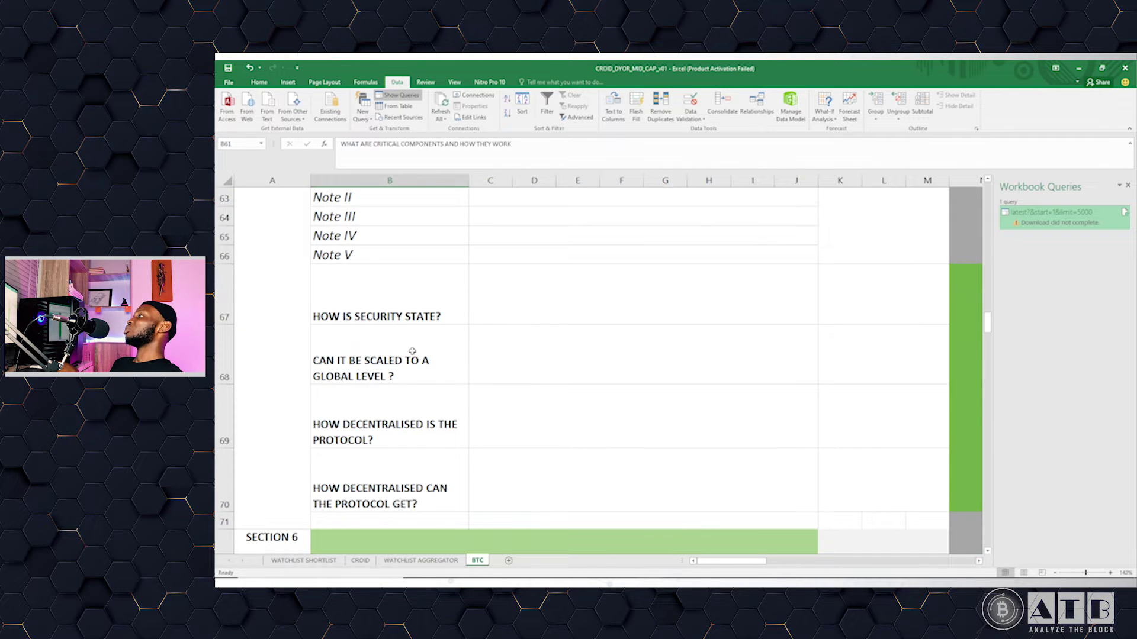
scroll(410, 354, up, 1)
scroll(392, 435, down, 1)
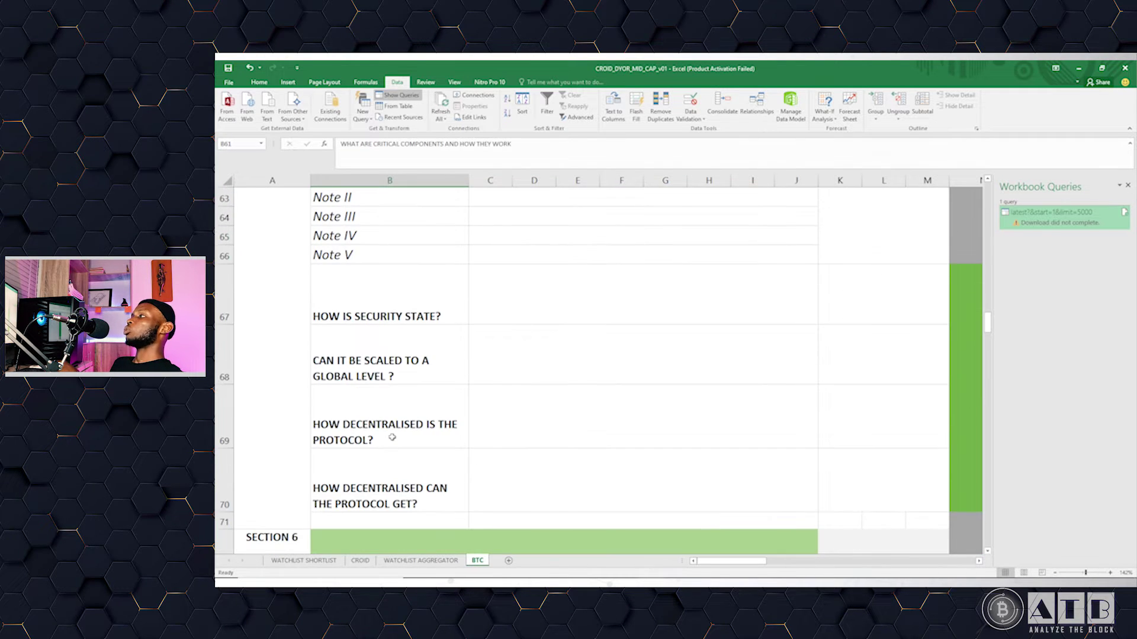
scroll(392, 436, up, 1)
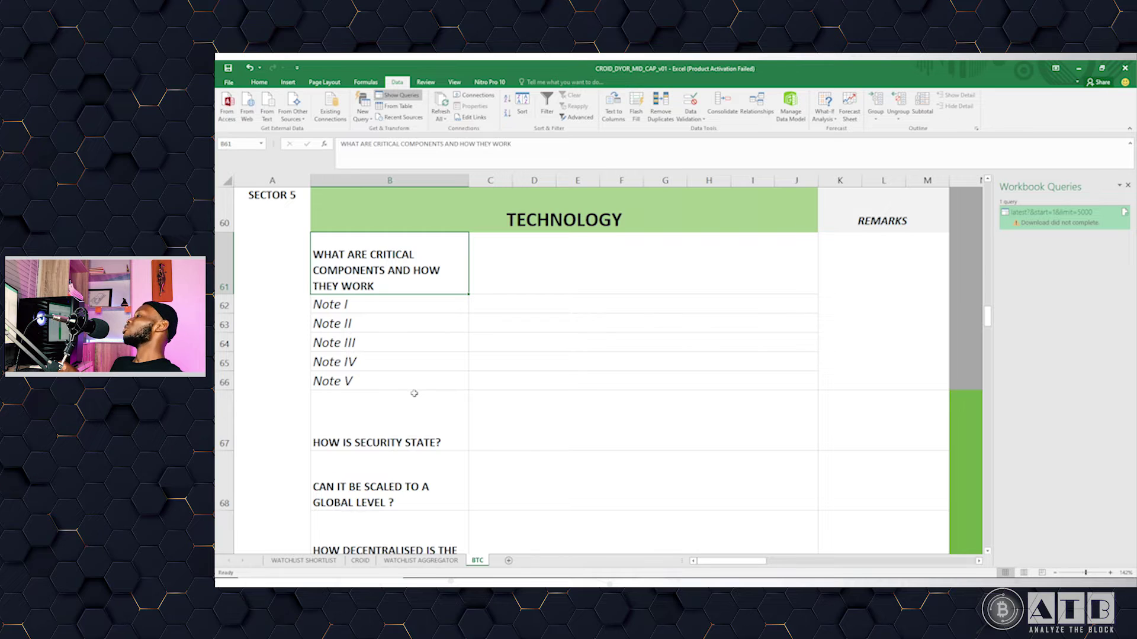
Examine the HOW IS SECURITY STATE? question together with the critical components question it relates to
click(441, 422)
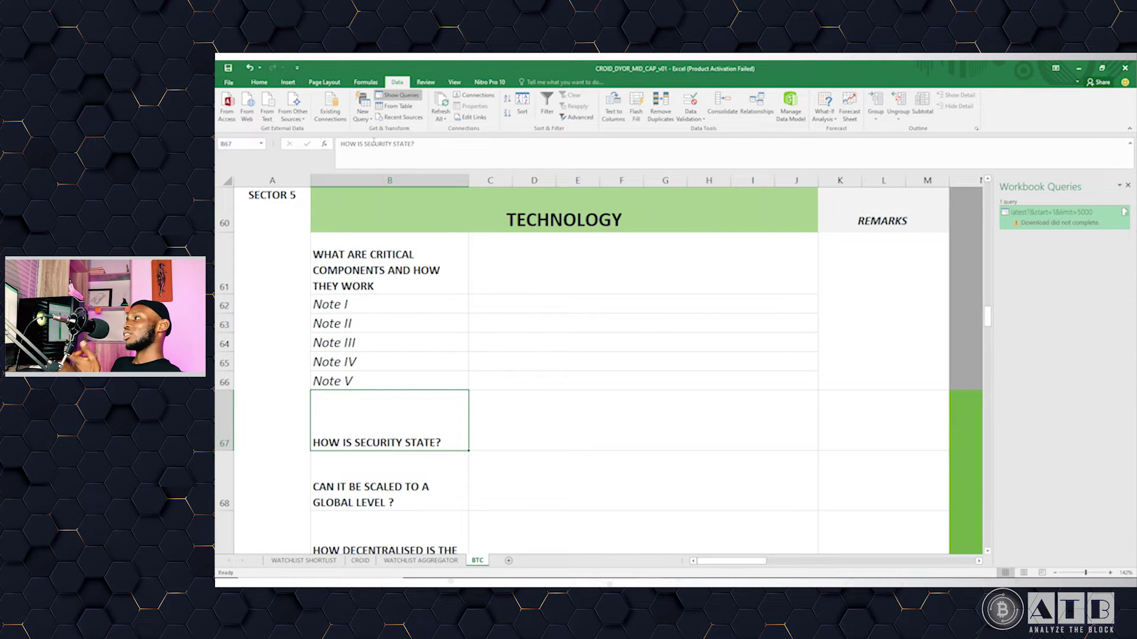
click(392, 265)
scroll(388, 332, down, 1)
click(386, 304)
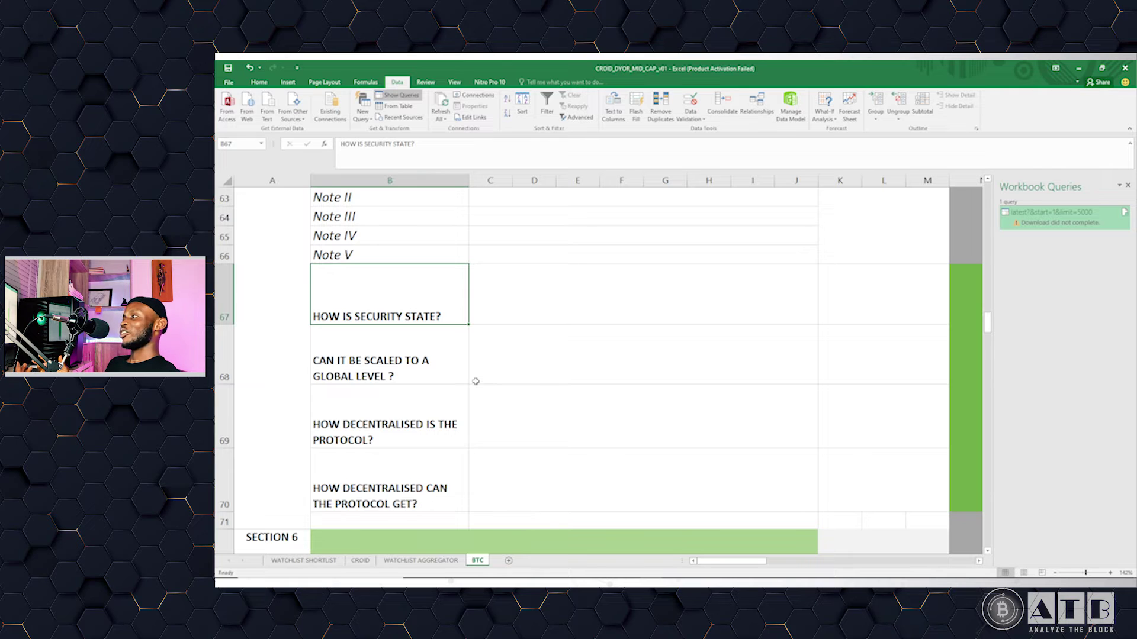
Go through the global scalability question with its answer cell and the question on how decentralised the protocol is
click(380, 348)
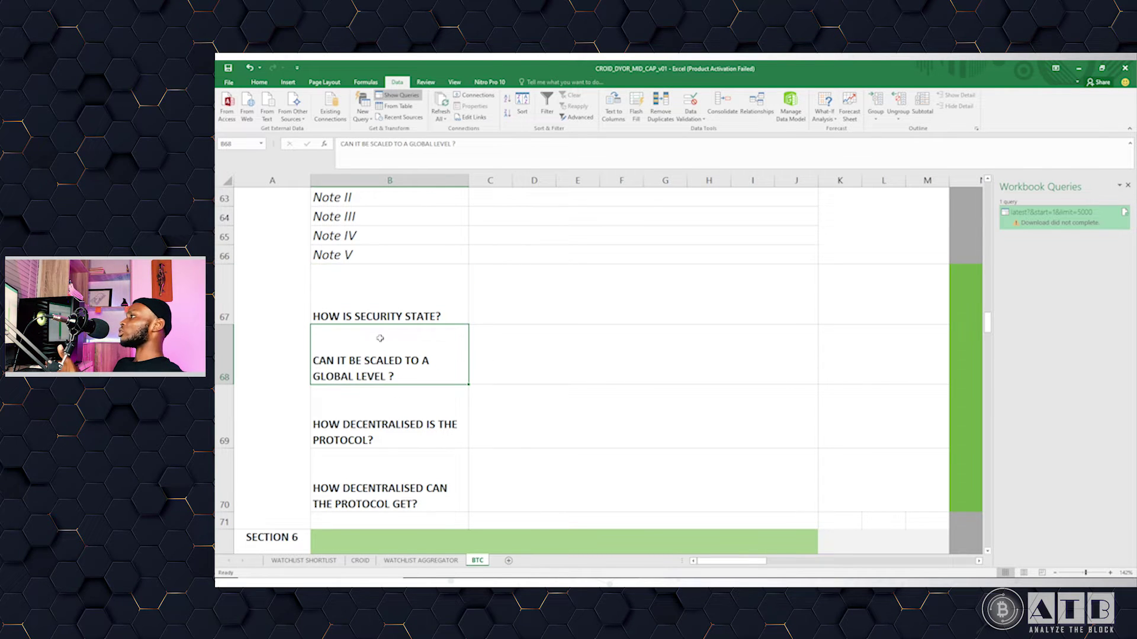
click(523, 357)
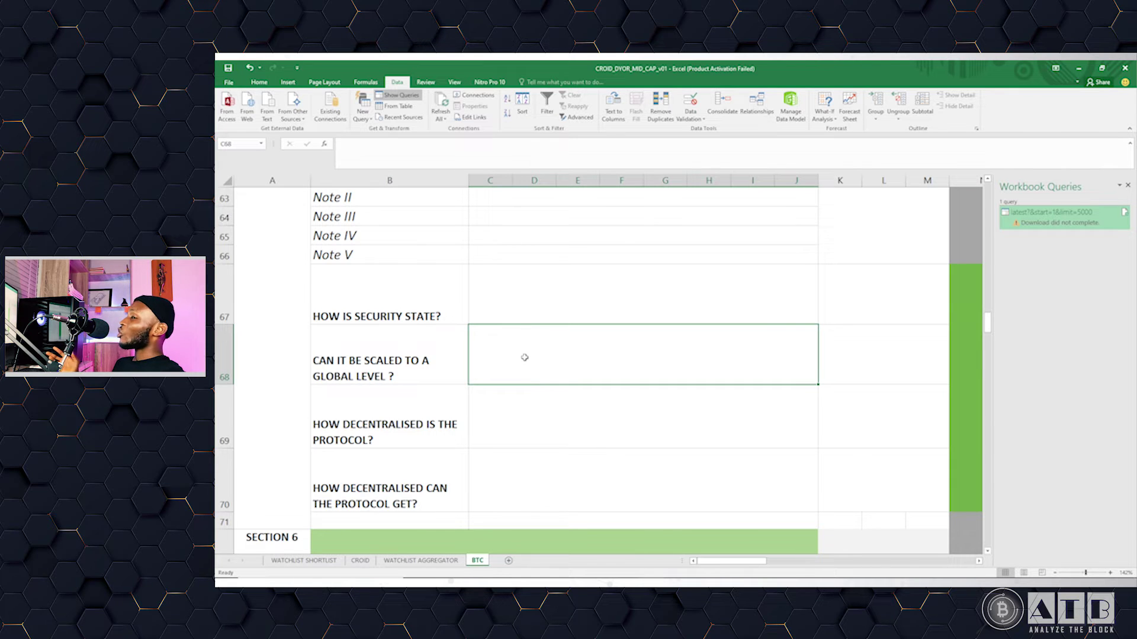
click(395, 353)
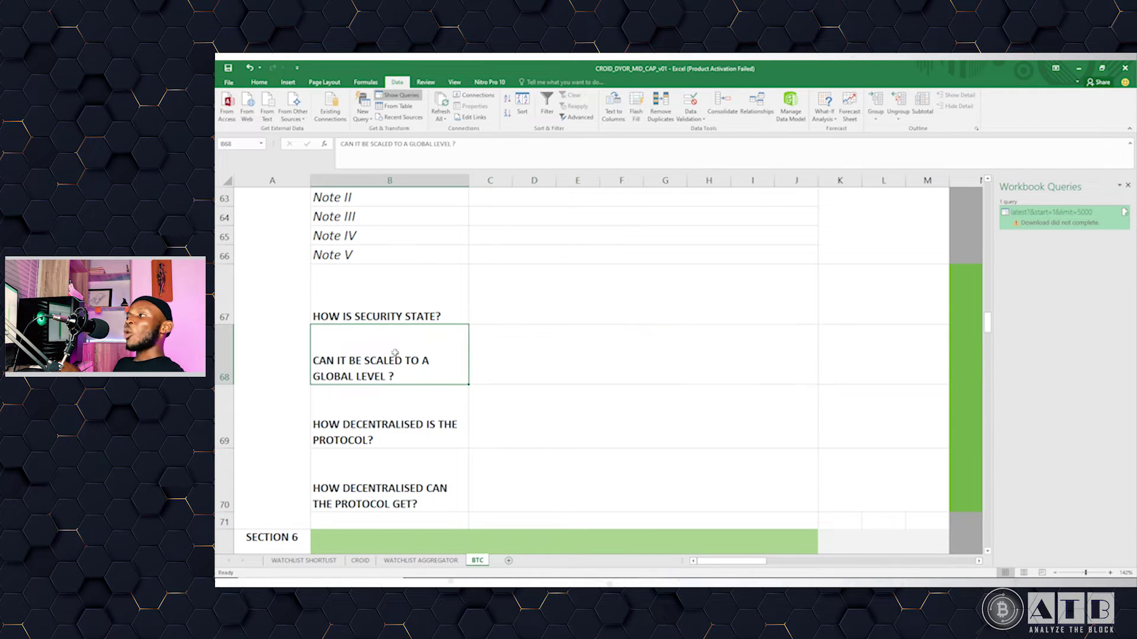
click(579, 334)
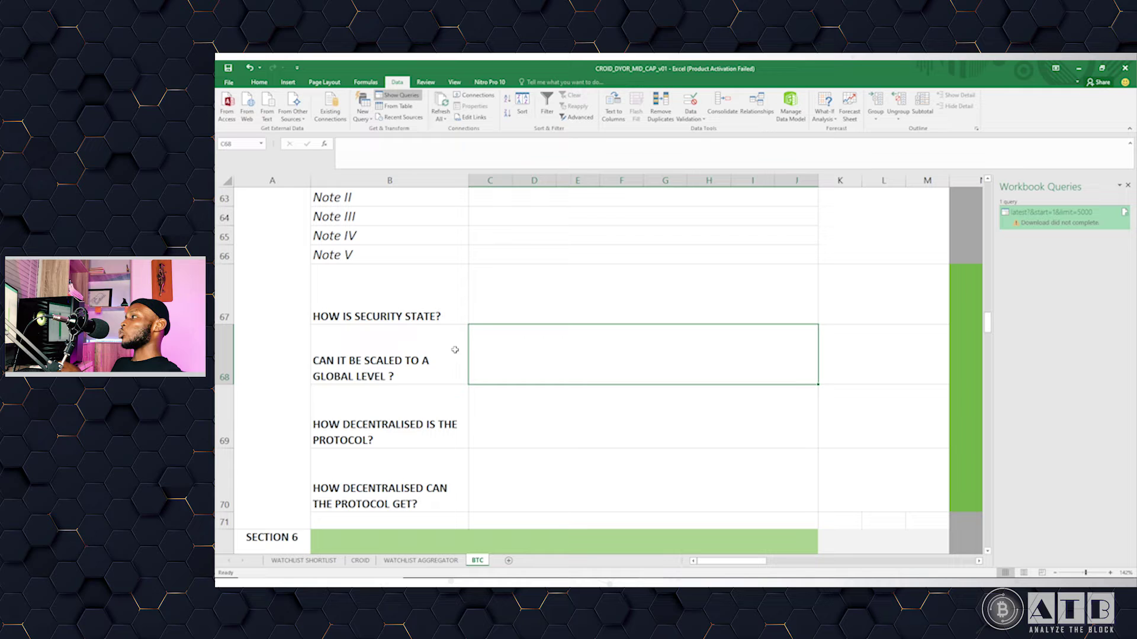
click(422, 355)
click(365, 423)
scroll(365, 424, down, 1)
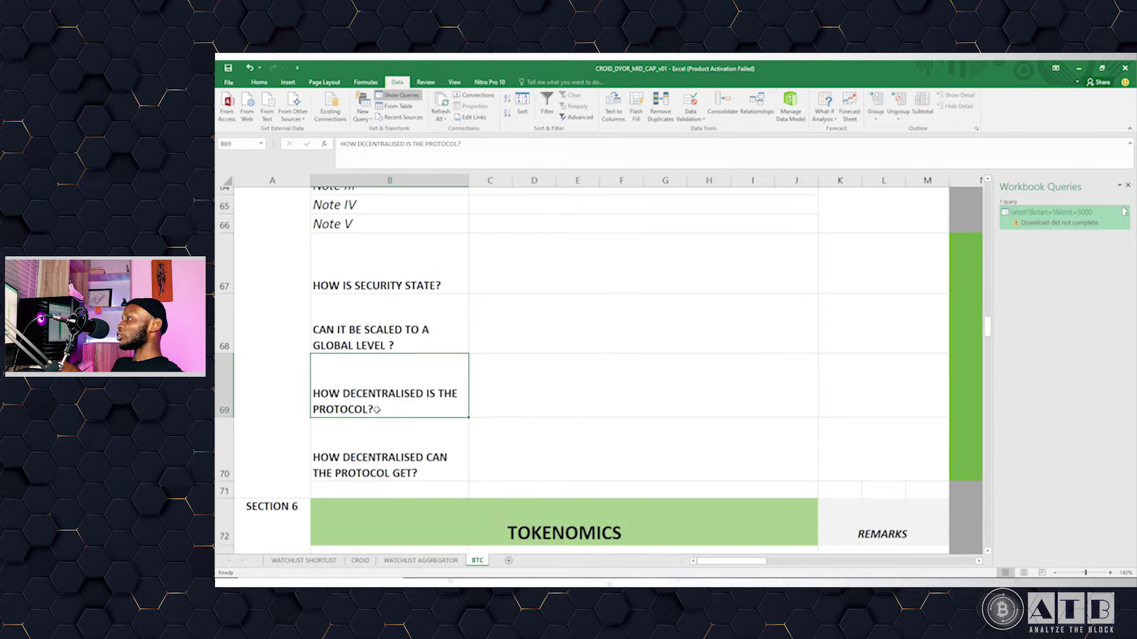
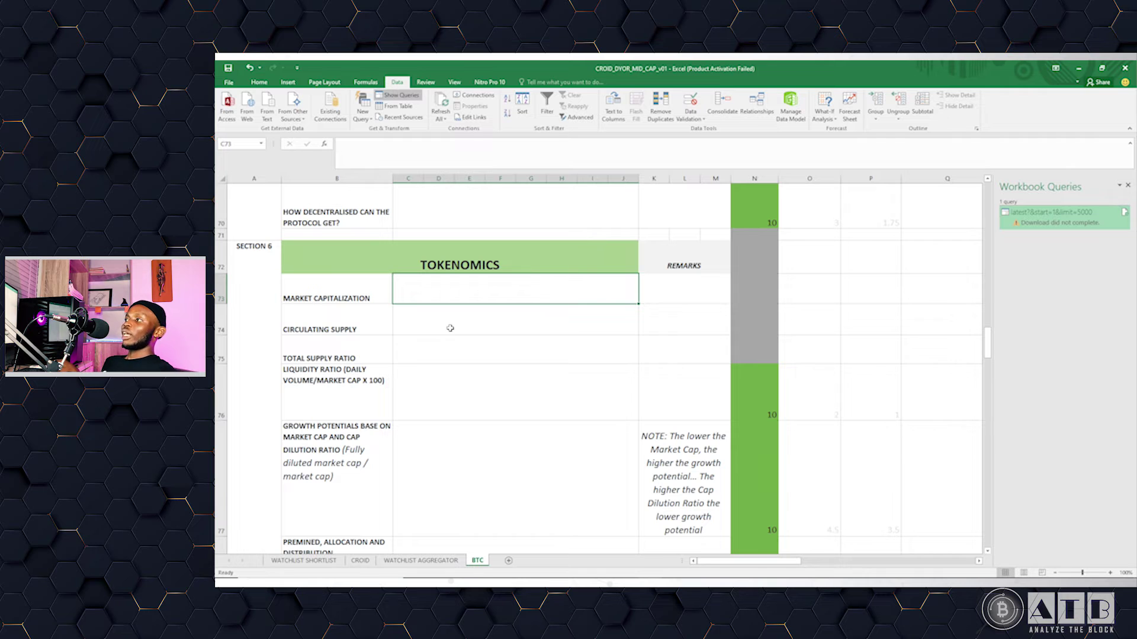
Go through the Tokenomics rows for circulating supply, total supply ratio and liquidity ratio, including their answer cells
click(377, 323)
click(429, 324)
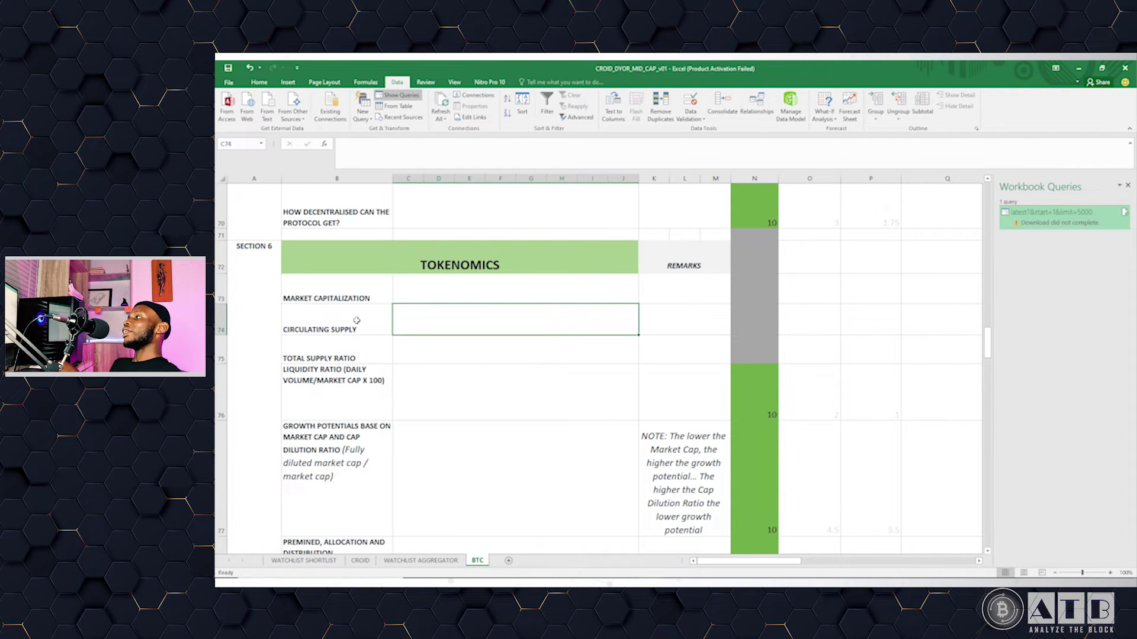
click(352, 354)
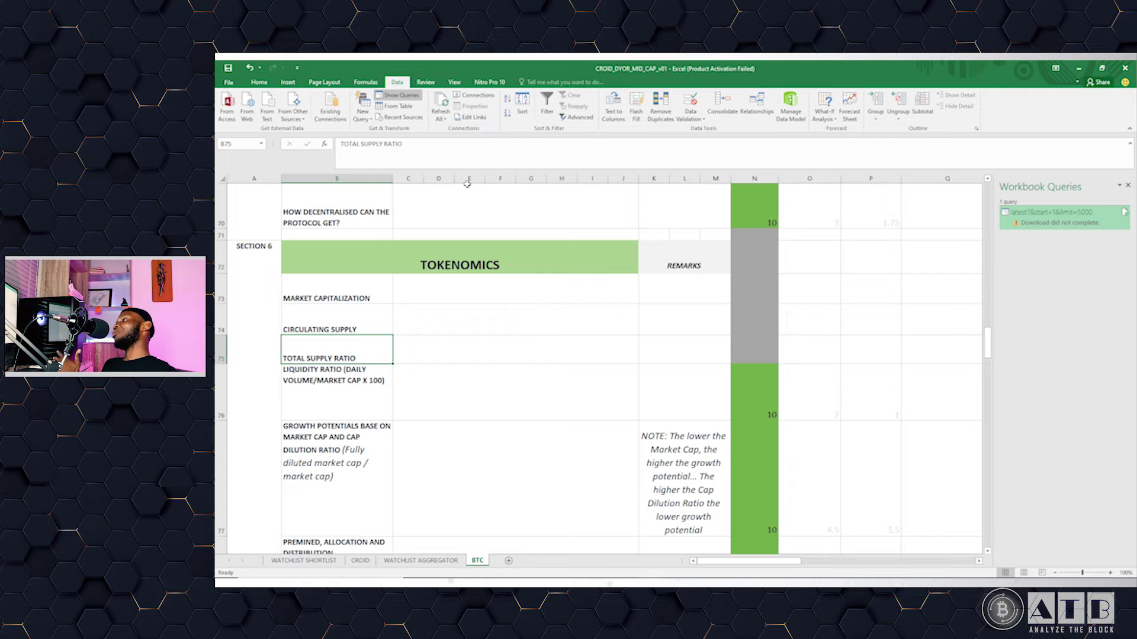
click(350, 381)
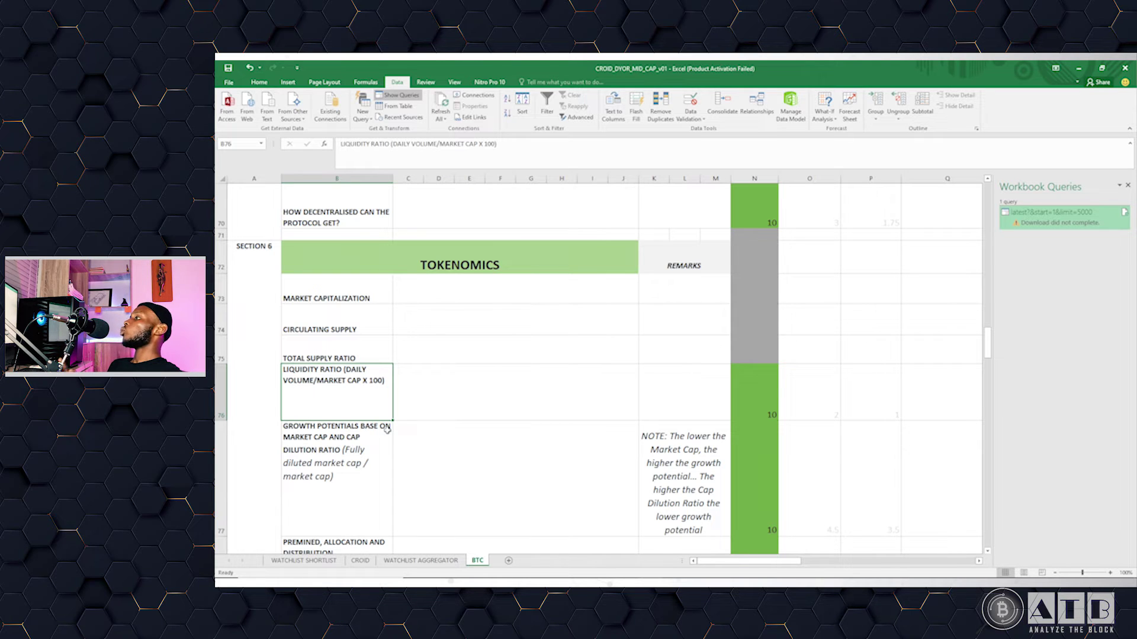
click(500, 387)
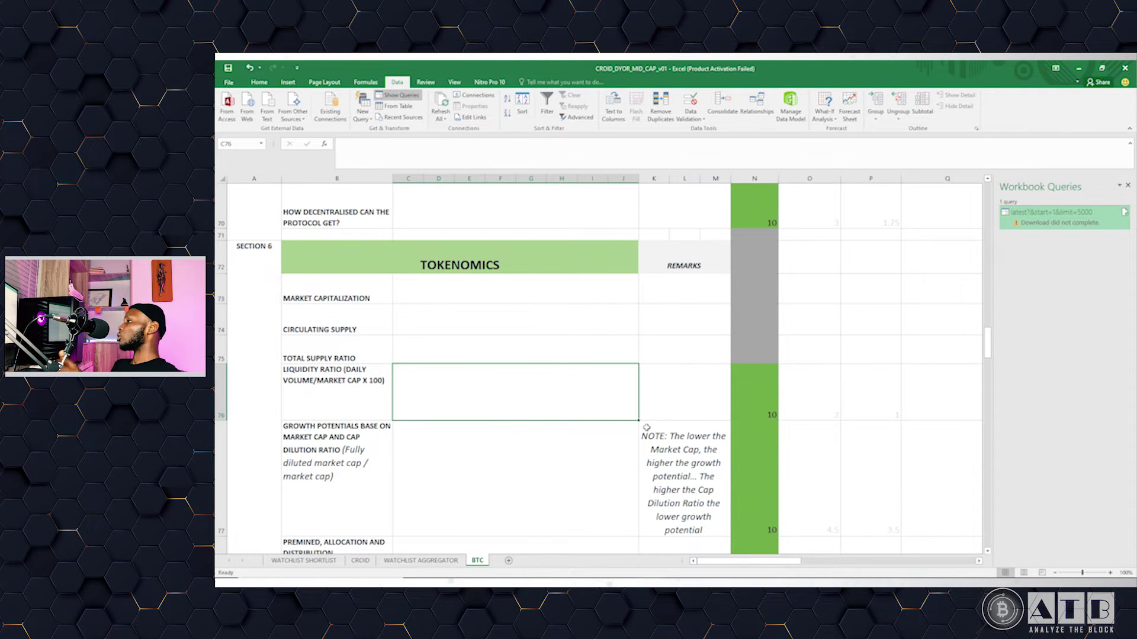
Examine the growth potentials row based on market cap and cap dilution ratio, with its remarks note and answer cell
scroll(385, 432, down, 2)
click(339, 283)
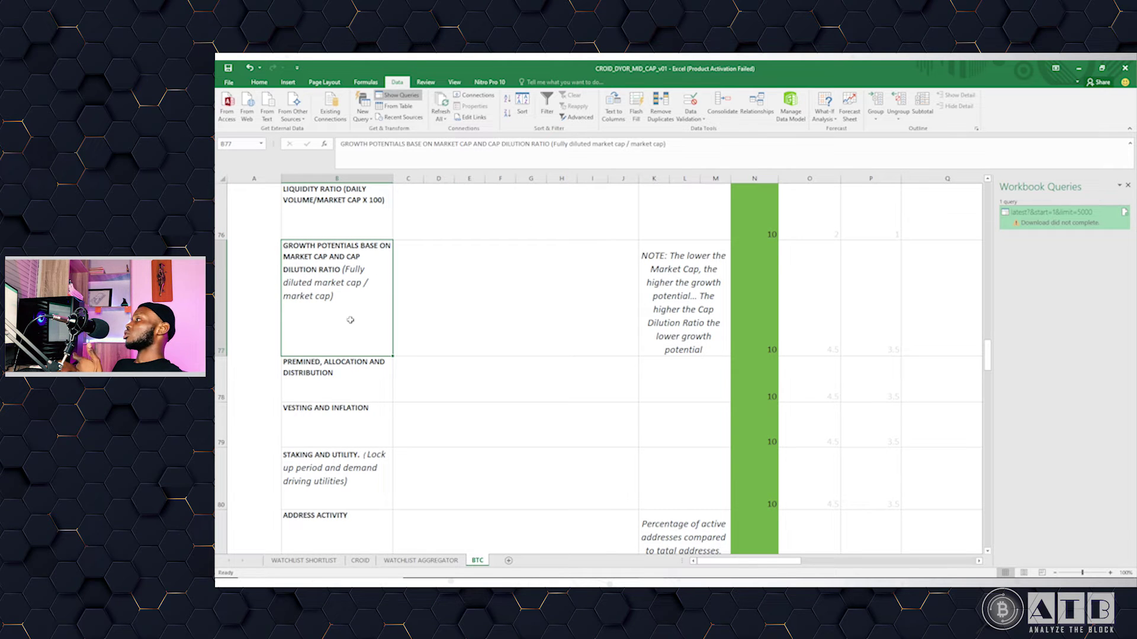
scroll(453, 342, down, 1)
scroll(438, 373, up, 3)
scroll(441, 379, down, 1)
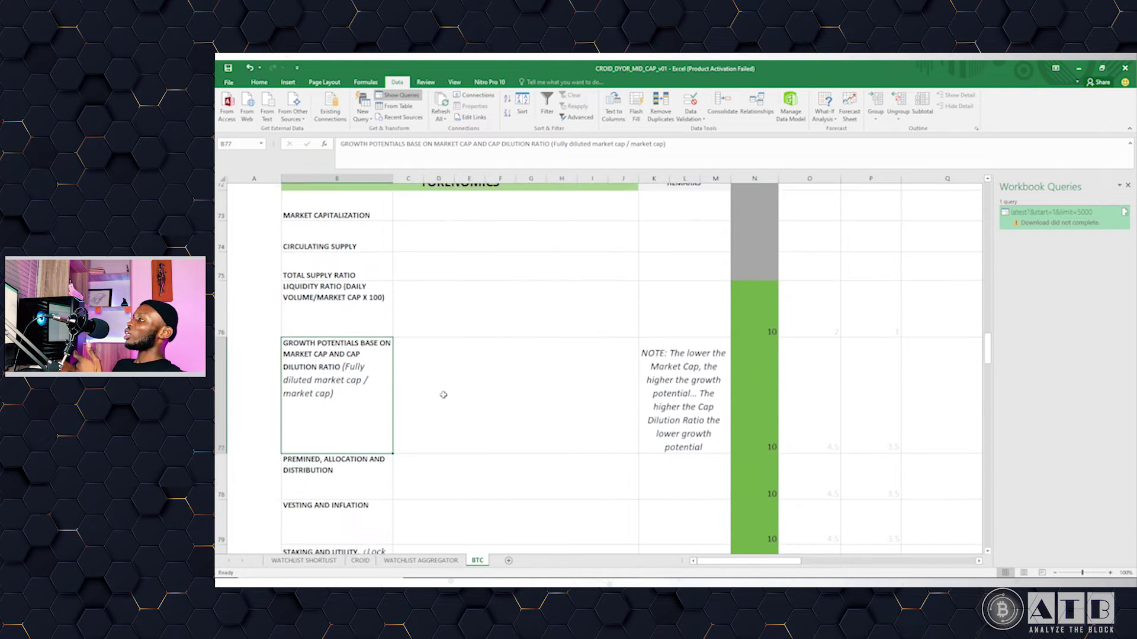
scroll(452, 377, up, 1)
click(483, 450)
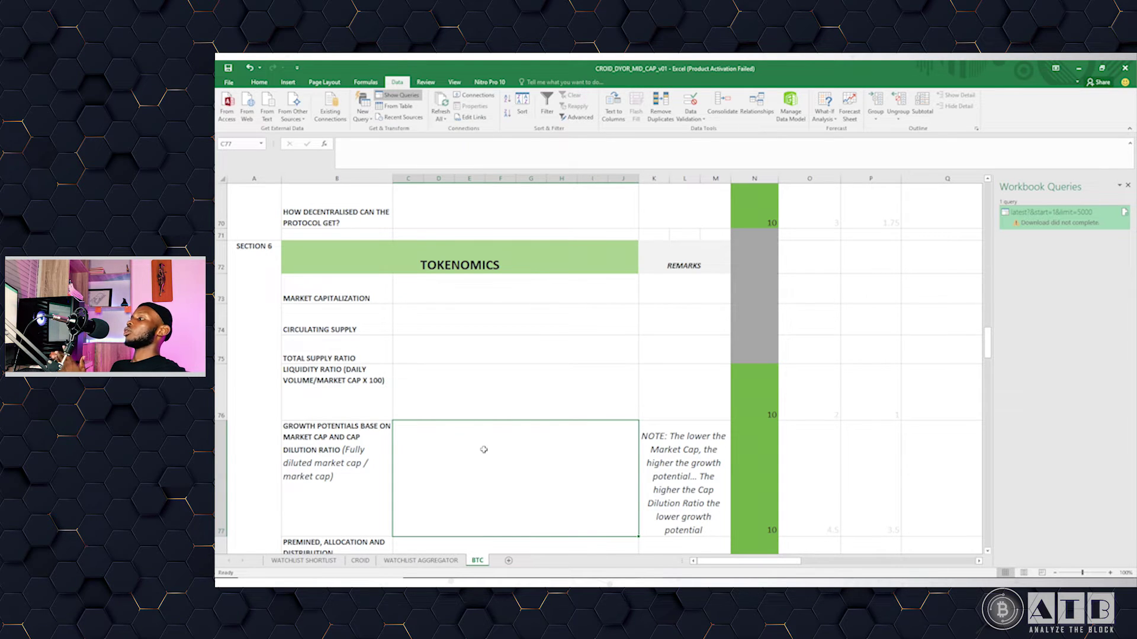
Point out the answer cells for premined, allocation and distribution and for vesting and inflation
scroll(484, 450, down, 2)
click(474, 387)
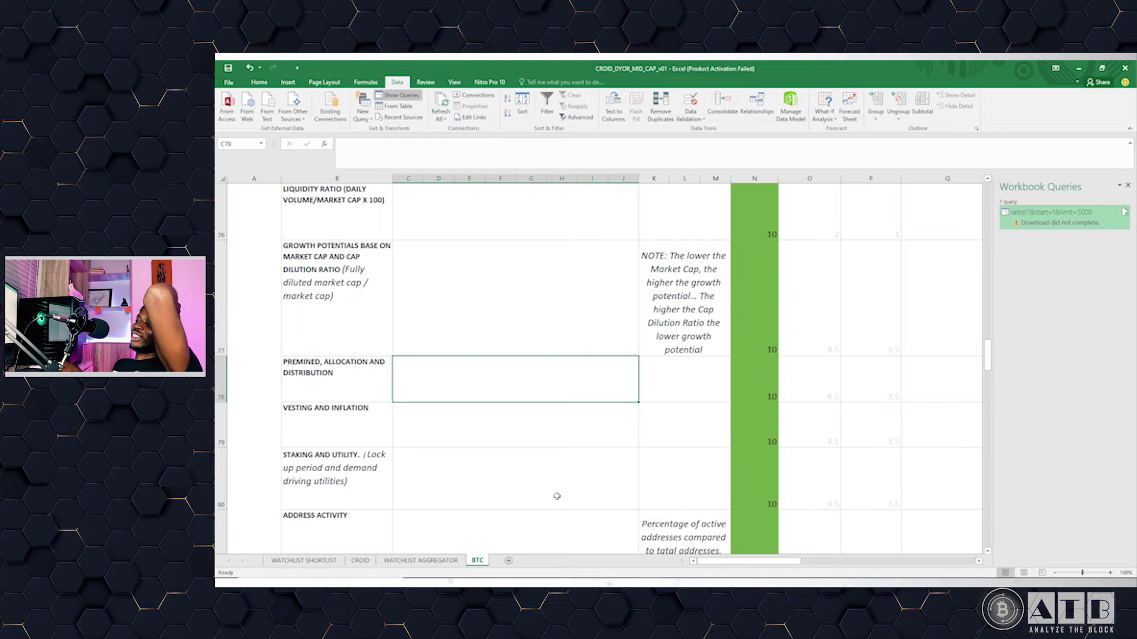
click(438, 434)
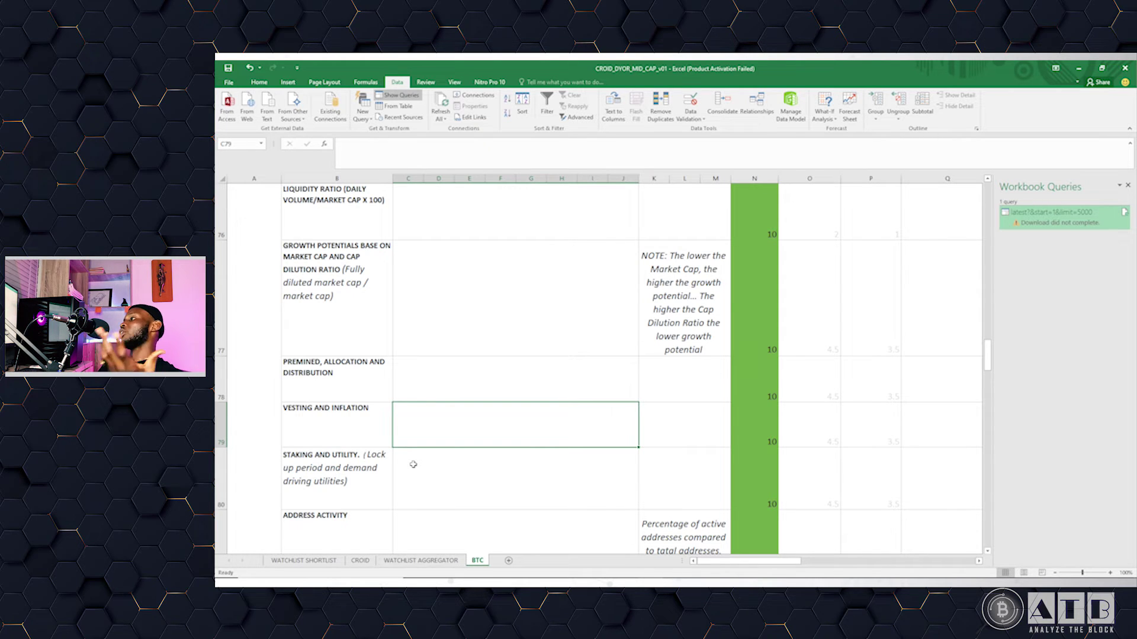
Examine the Staking and Utility row on lock-up period and demand driving utilities, and select its answer cell
click(358, 477)
scroll(369, 449, down, 2)
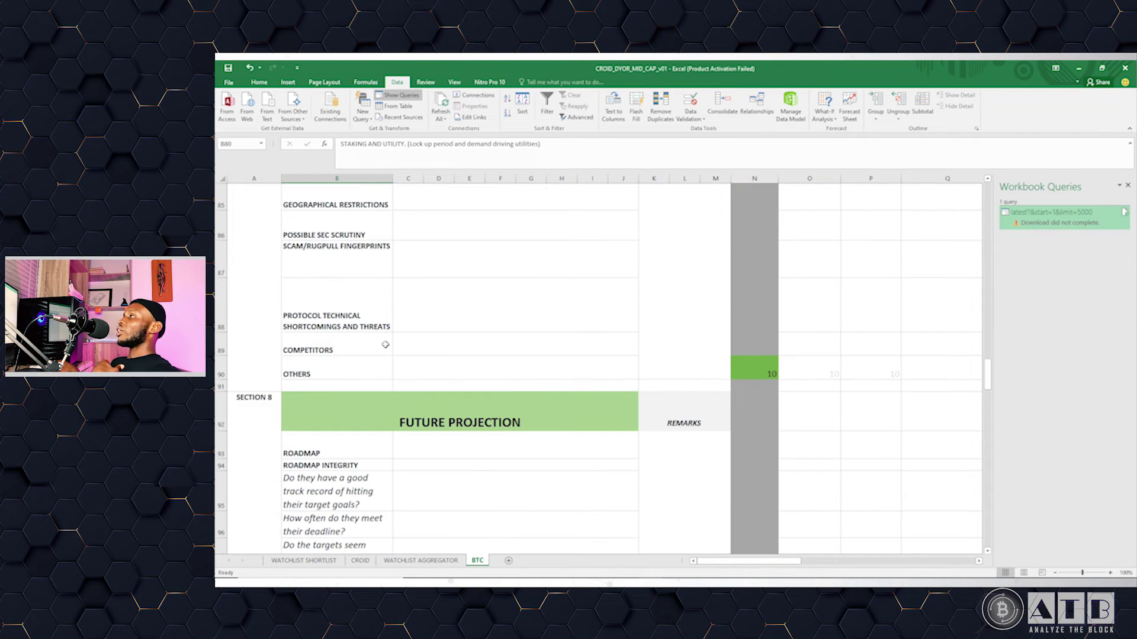
scroll(380, 325, up, 3)
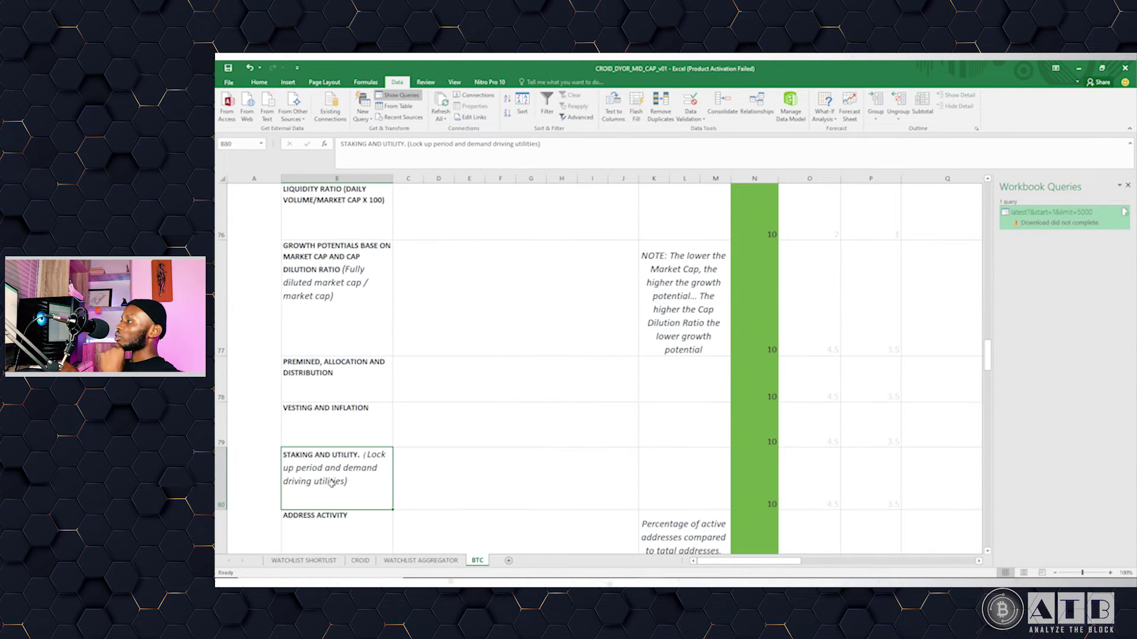
scroll(331, 484, down, 1)
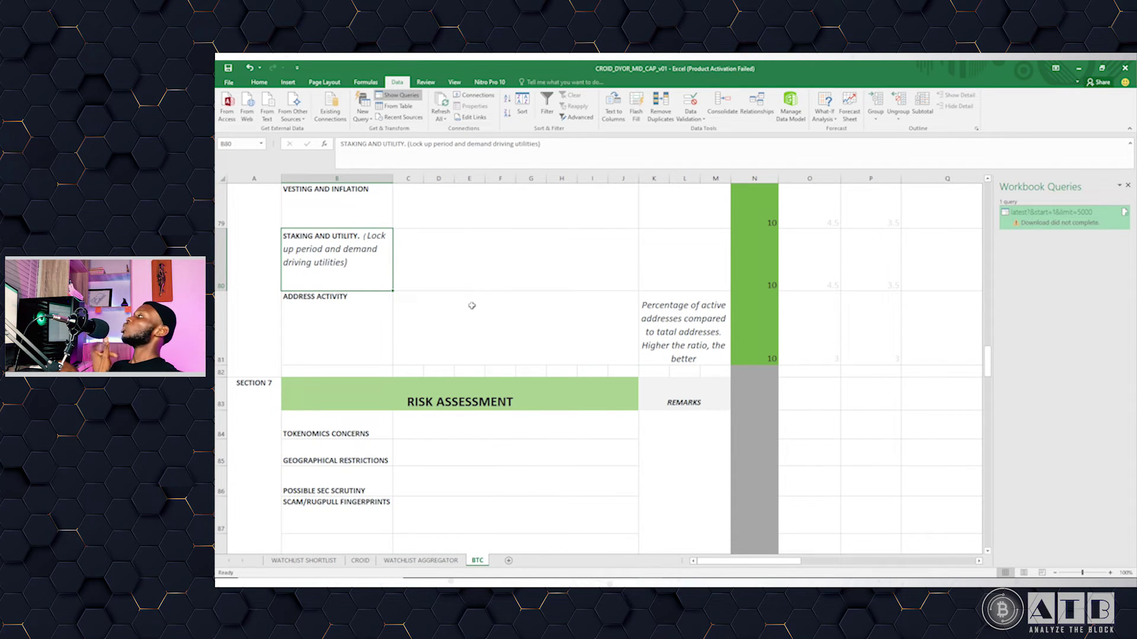
click(474, 261)
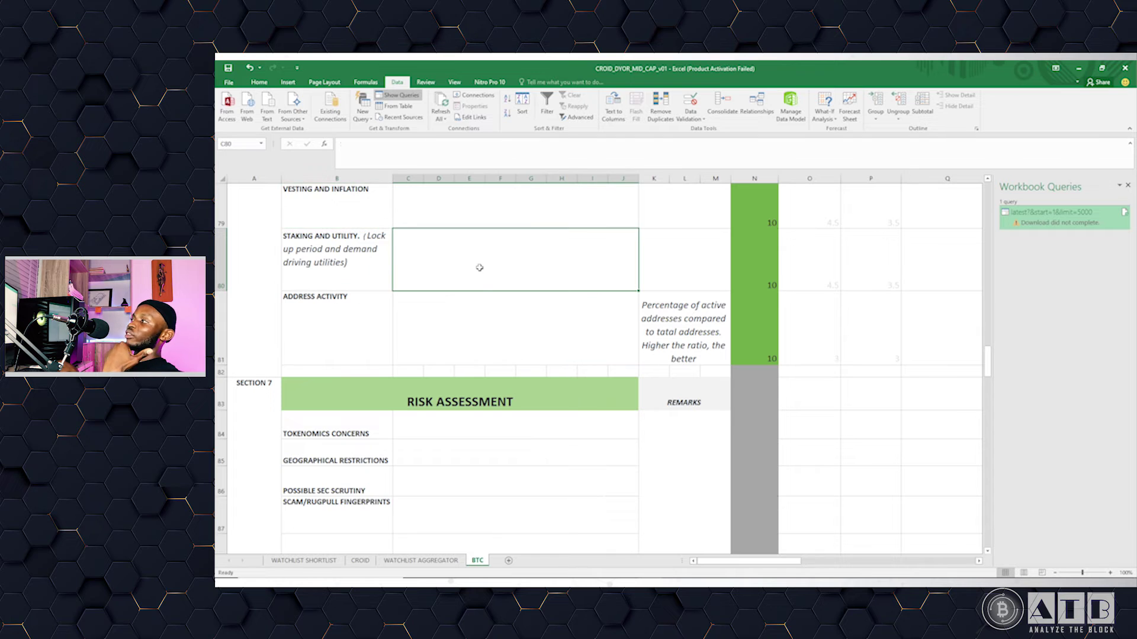
Look back over the Tokenomics rows and check the rating cell of the Staking and Utility row
scroll(483, 269, up, 2)
scroll(497, 299, up, 1)
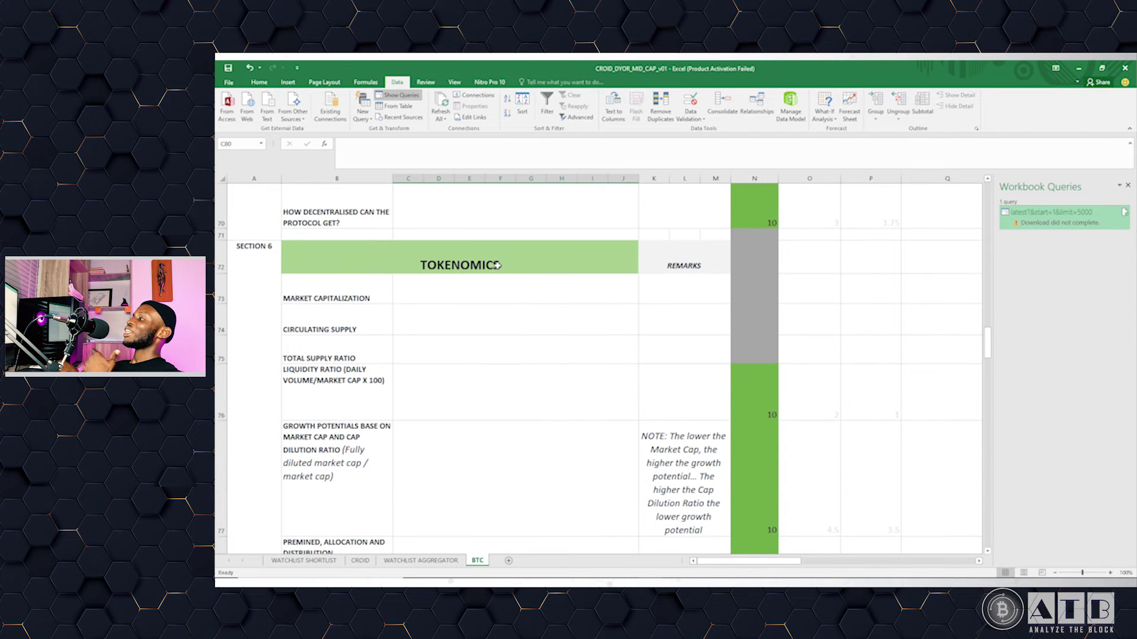
scroll(472, 362, down, 2)
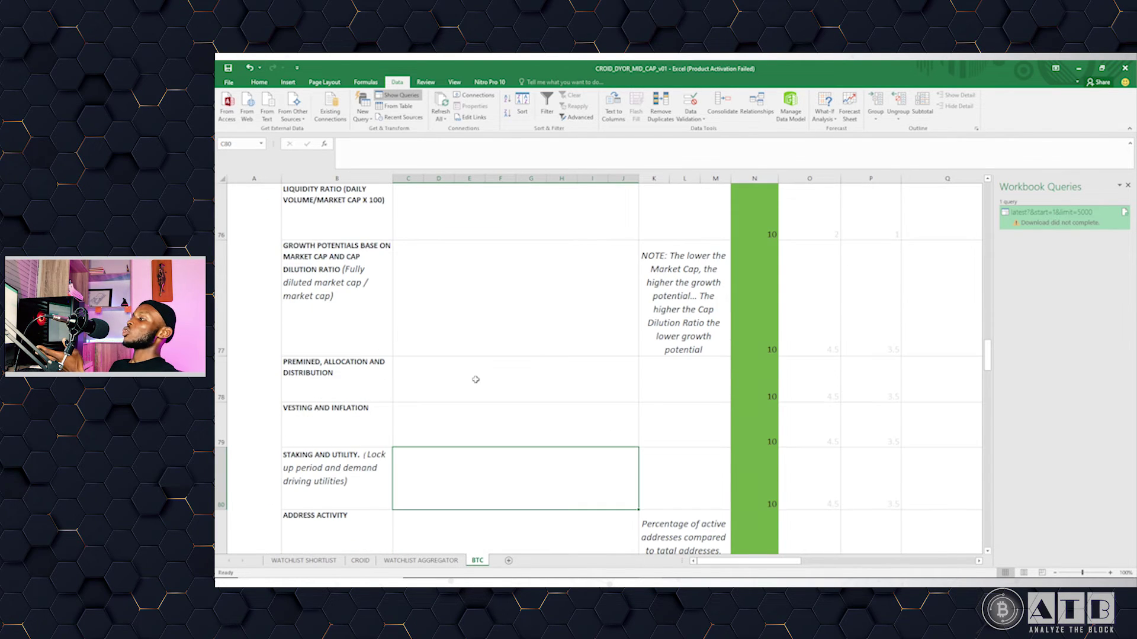
scroll(484, 441, down, 2)
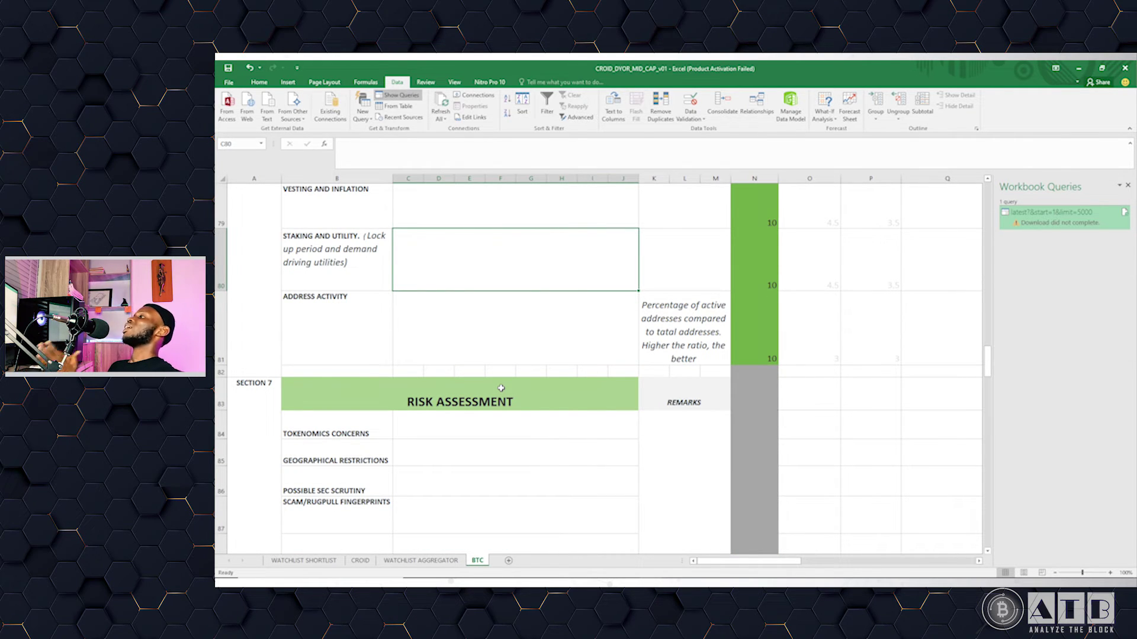
scroll(502, 385, up, 2)
scroll(502, 386, down, 2)
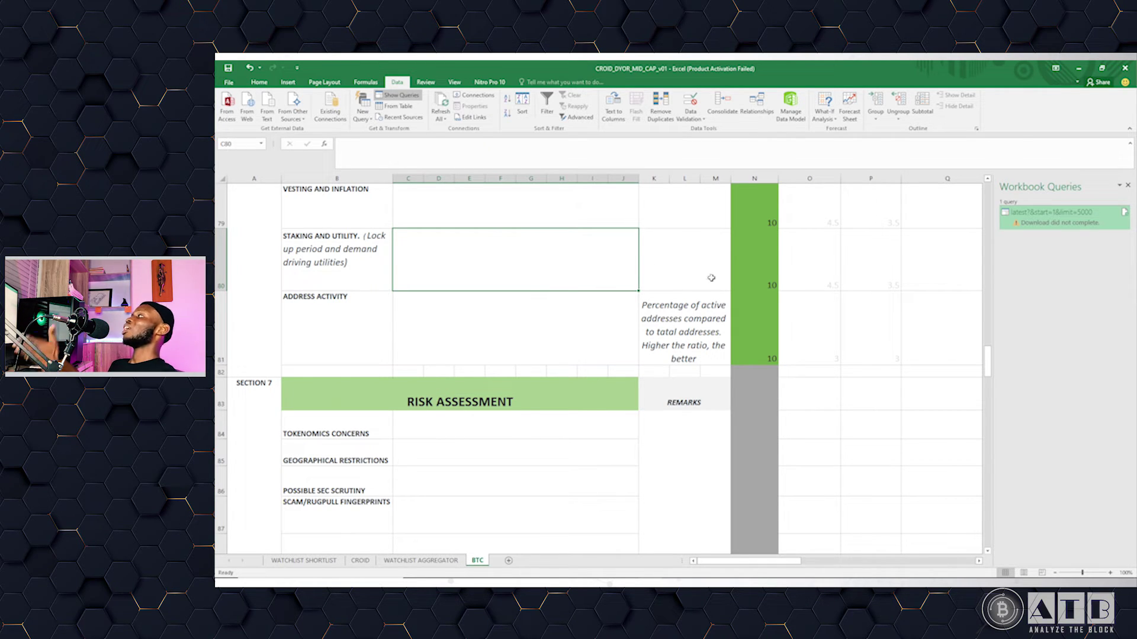
click(746, 257)
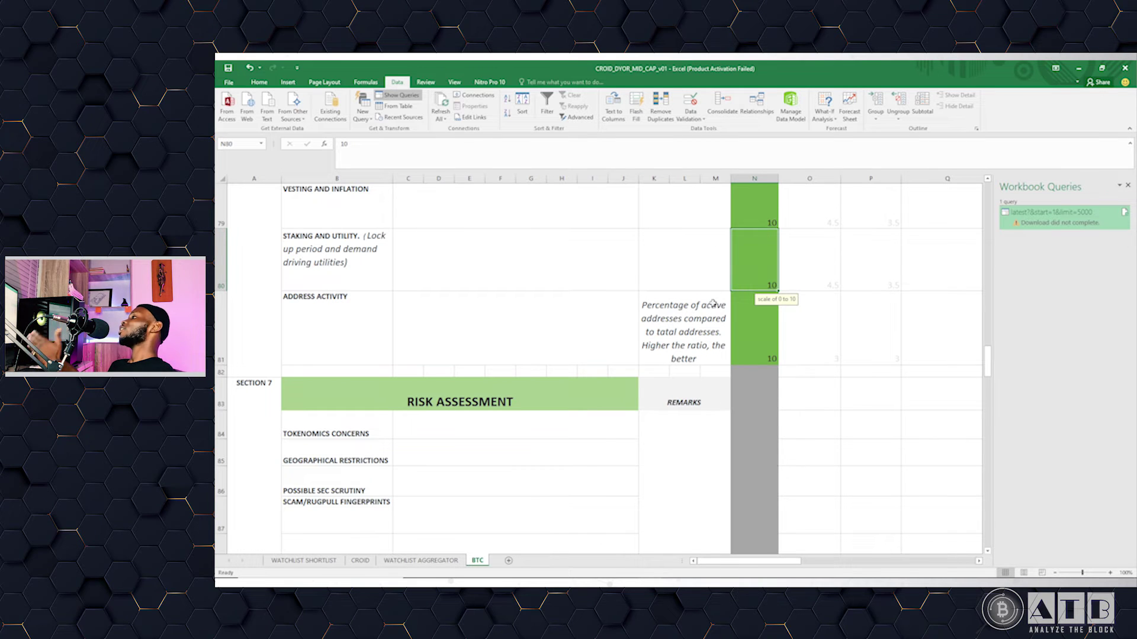
Examine the Address Activity row and its answer cell, and return to the start of the Tokenomics section
click(364, 334)
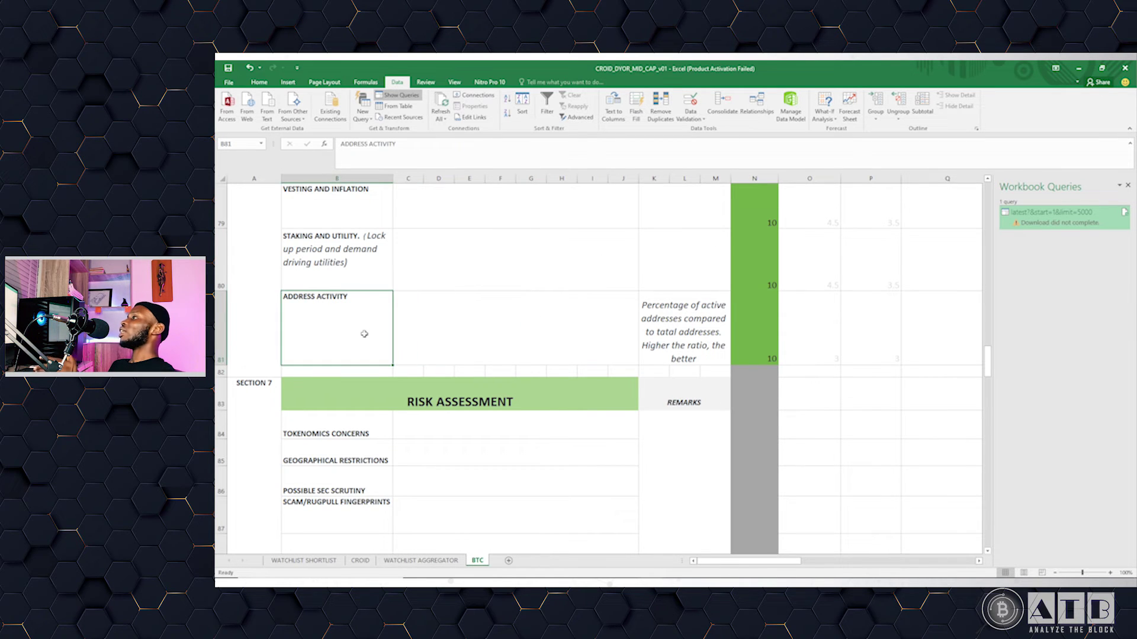
click(552, 318)
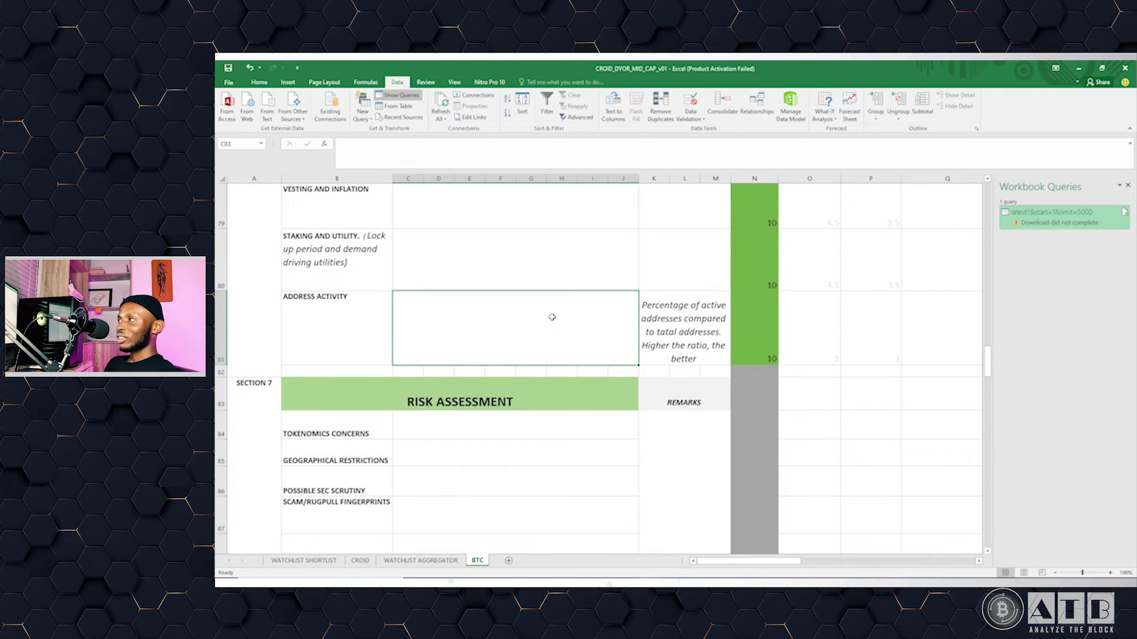
scroll(467, 332, up, 5)
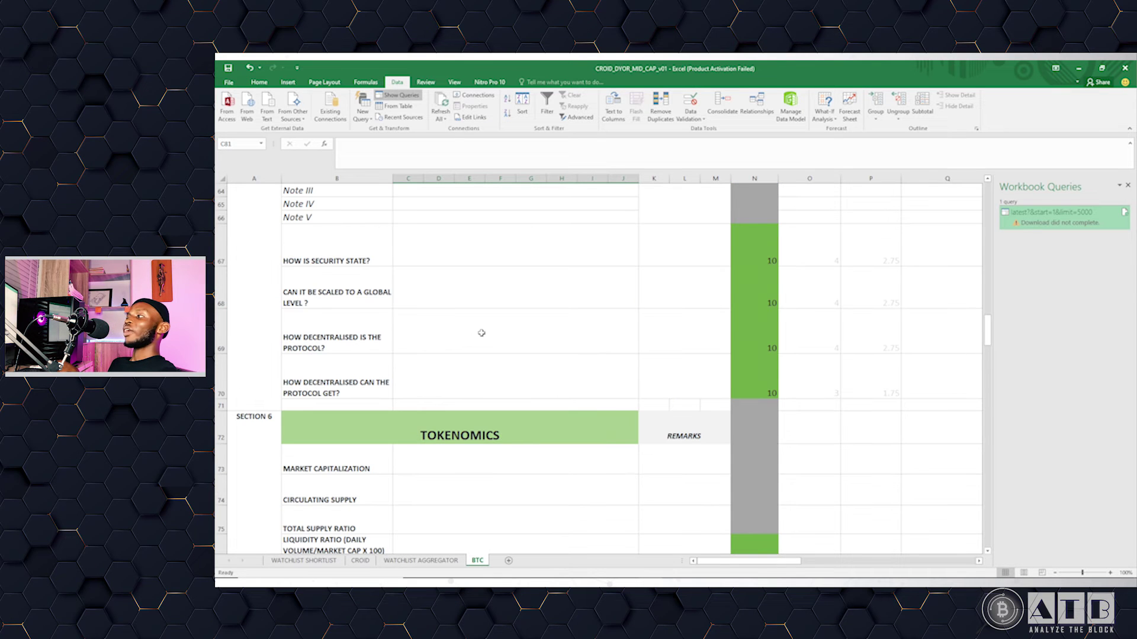
Look over the Tokenomics rows again and show the tools note on the Tokenomics heading
scroll(482, 333, down, 6)
scroll(551, 364, up, 3)
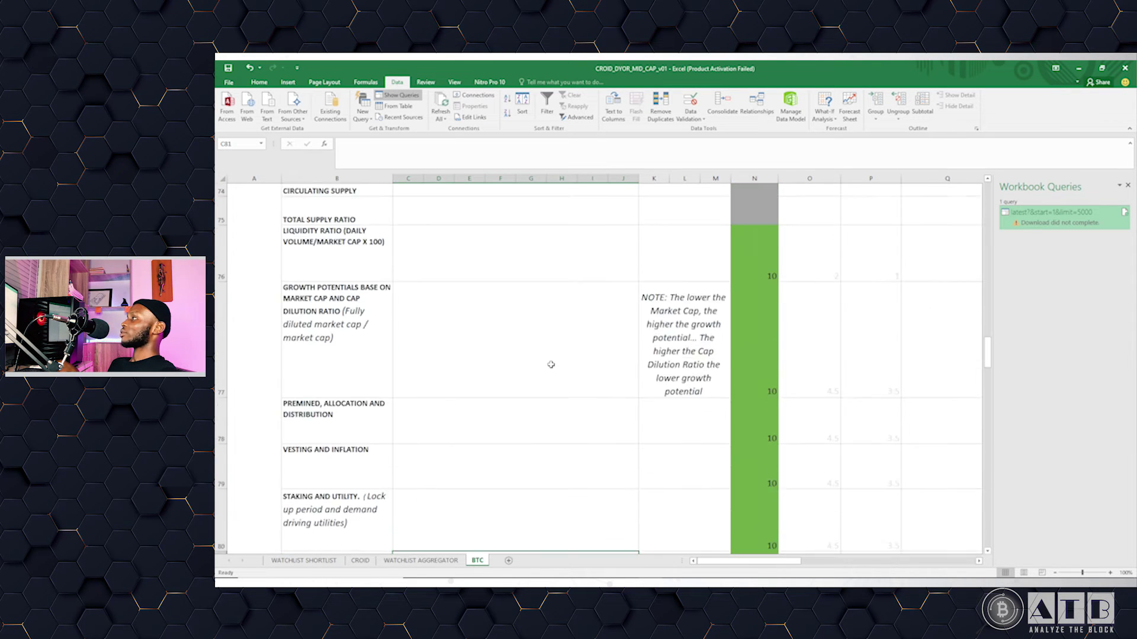
scroll(550, 365, up, 4)
click(496, 263)
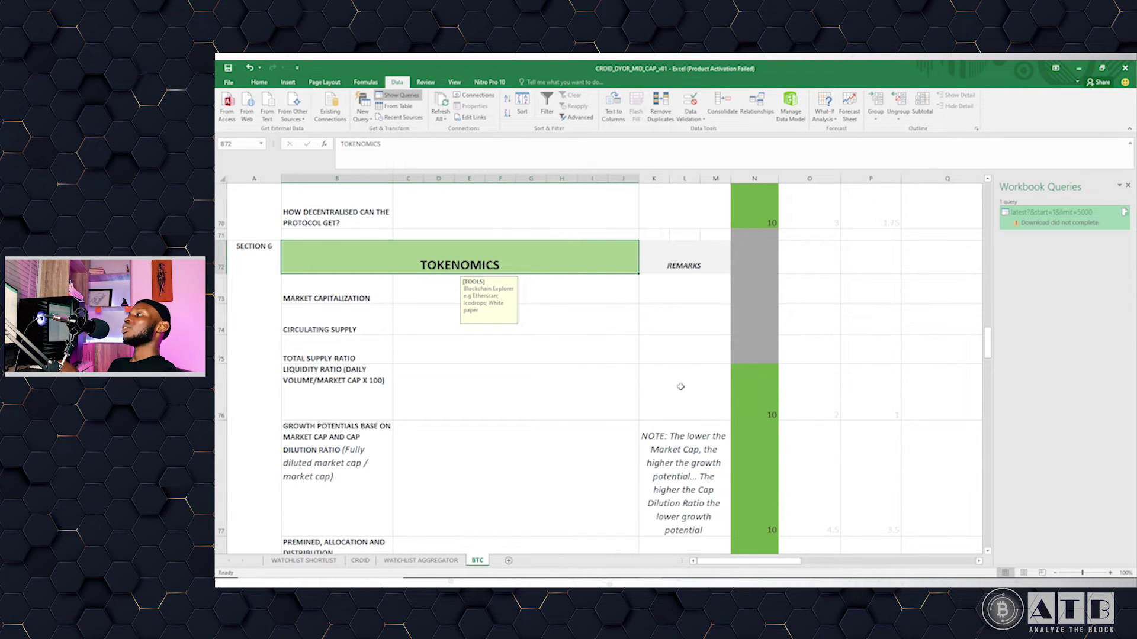
Return to the end of the Tokenomics section and select the Address Activity answer cell
scroll(675, 385, down, 4)
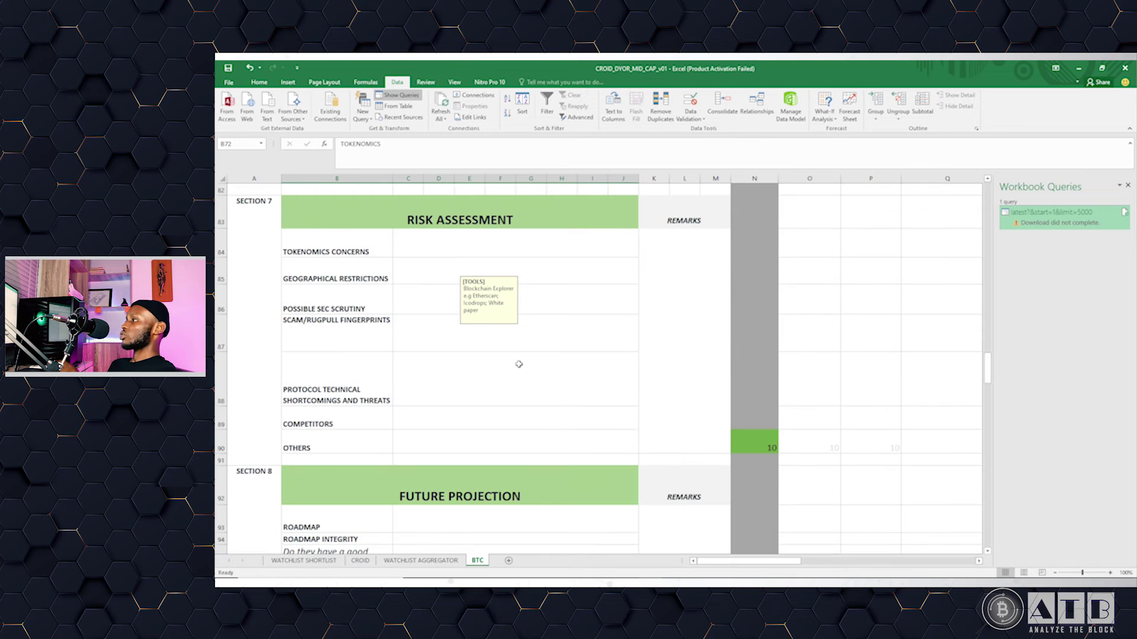
scroll(515, 373, up, 3)
scroll(511, 406, down, 1)
click(426, 323)
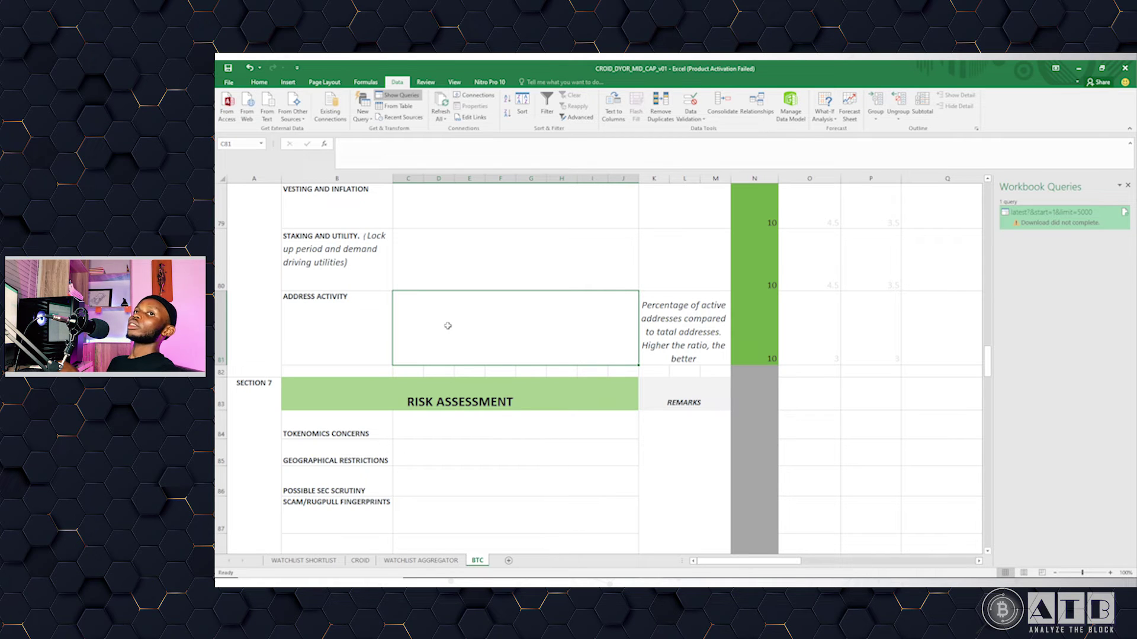
Look over the Risk Assessment section and show the tools note on its heading
scroll(450, 420, down, 1)
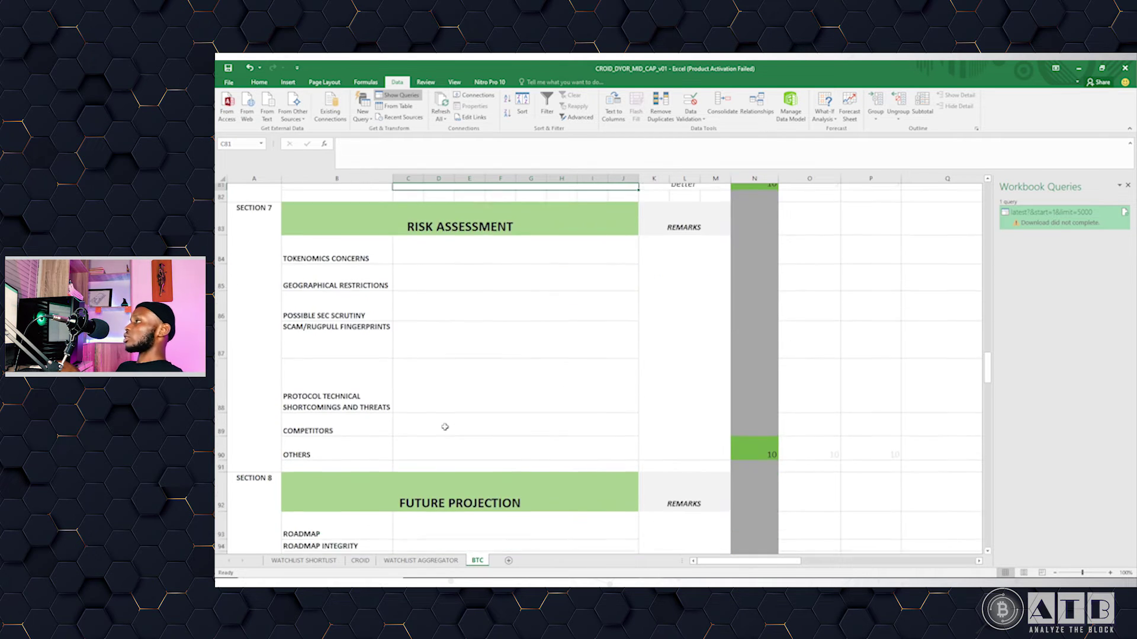
scroll(444, 426, down, 2)
scroll(456, 409, up, 2)
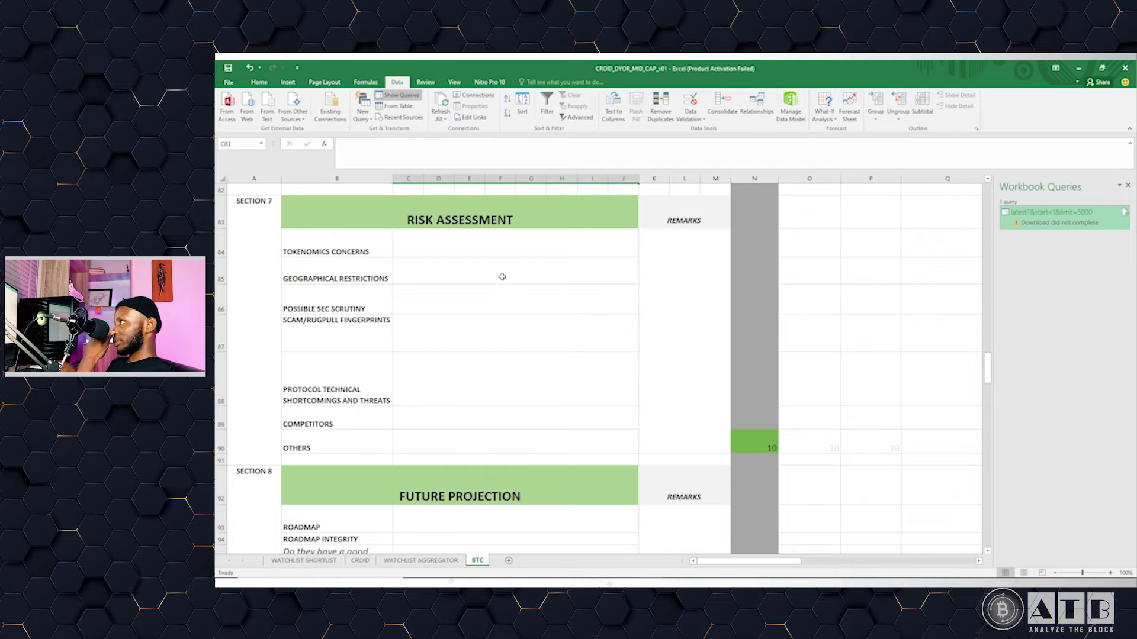
scroll(454, 398, up, 1)
scroll(464, 291, down, 1)
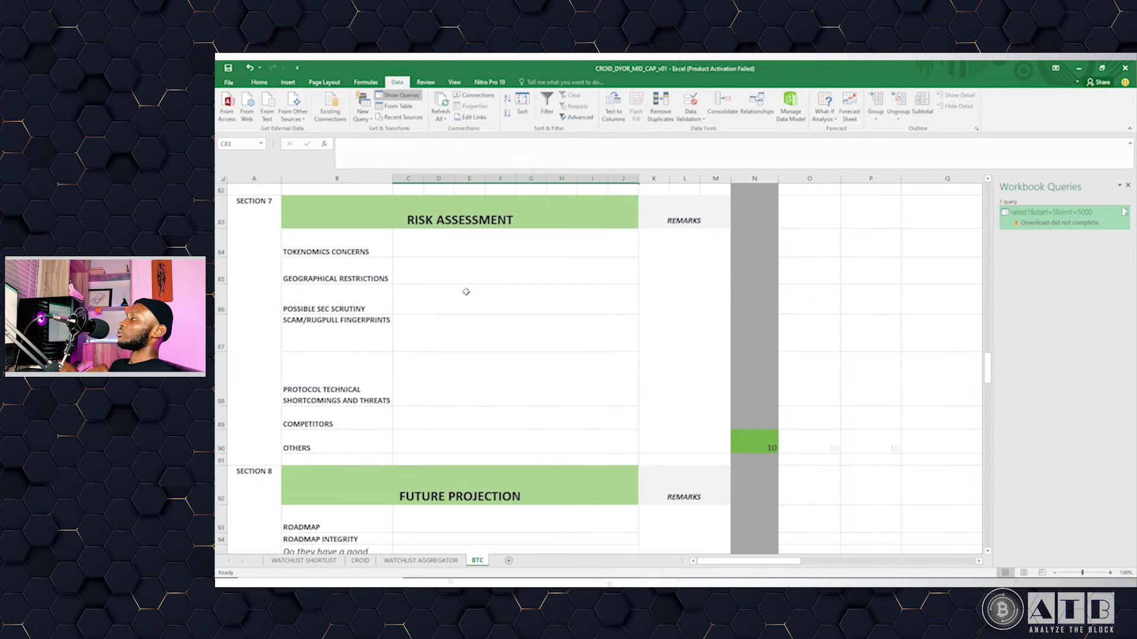
click(511, 209)
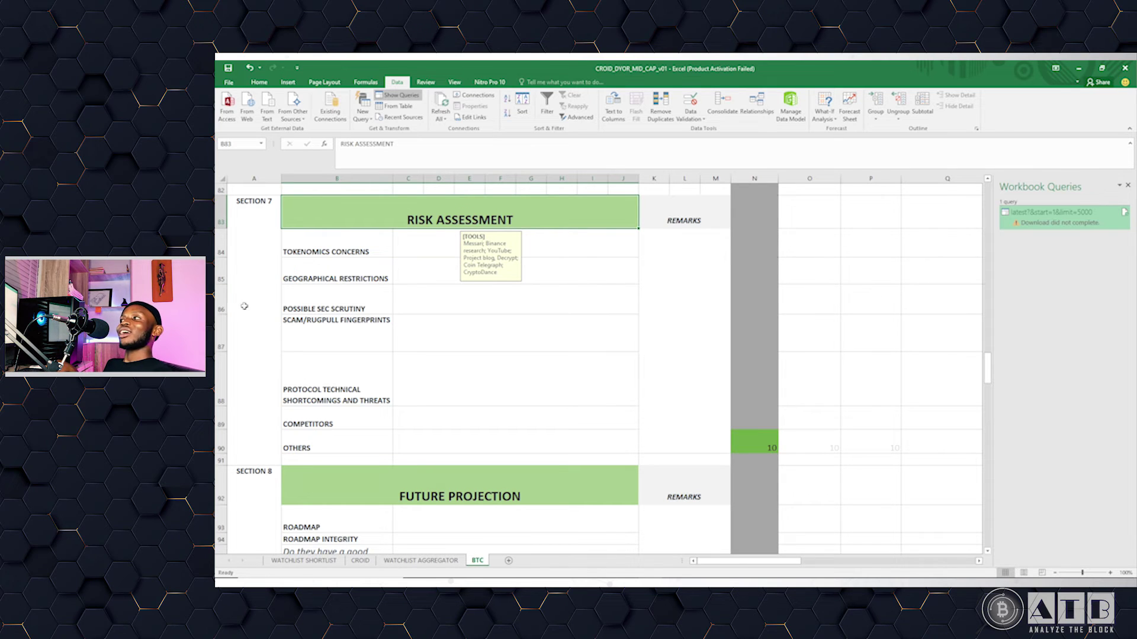
Point out the risk rows for geographical restrictions, tokenomics concerns, possible SEC scrutiny and scam/rugpull fingerprints
click(311, 281)
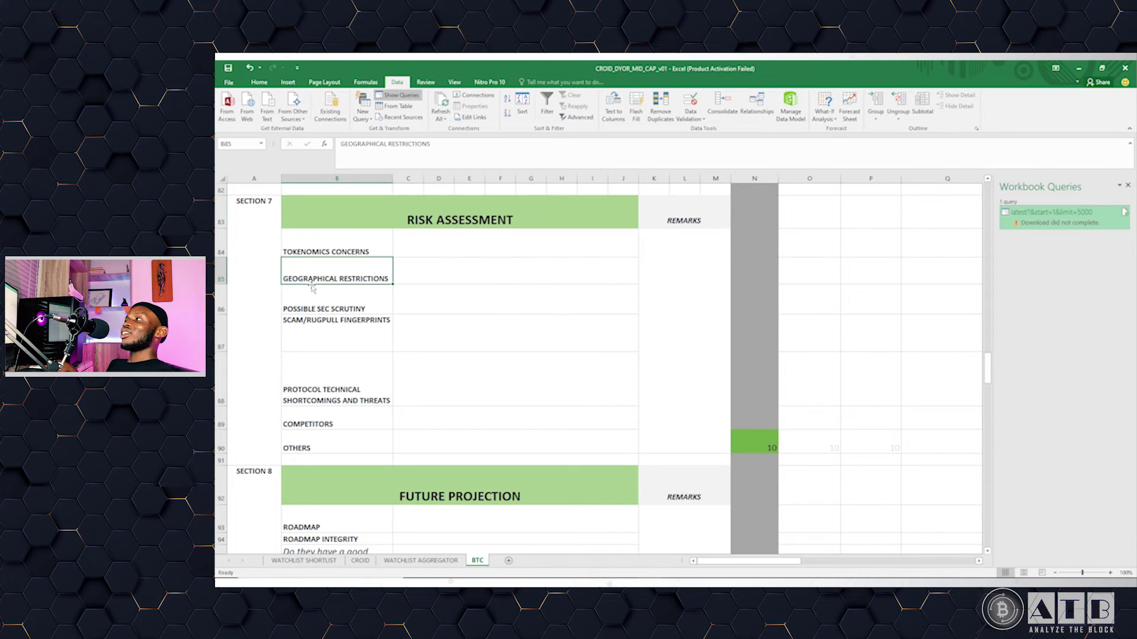
click(364, 244)
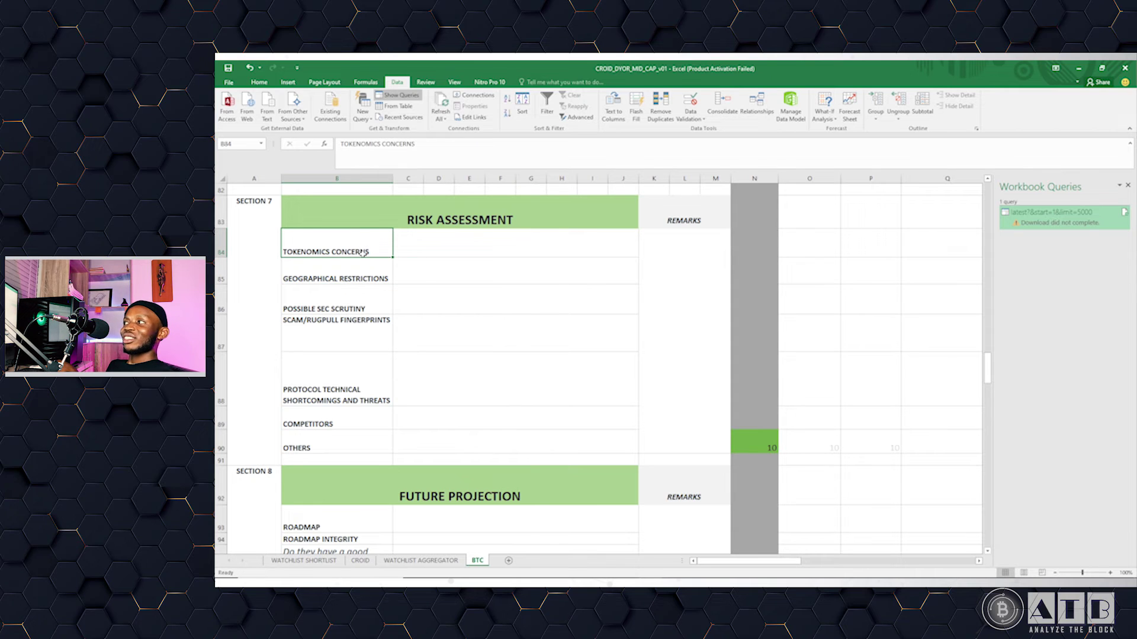
click(342, 305)
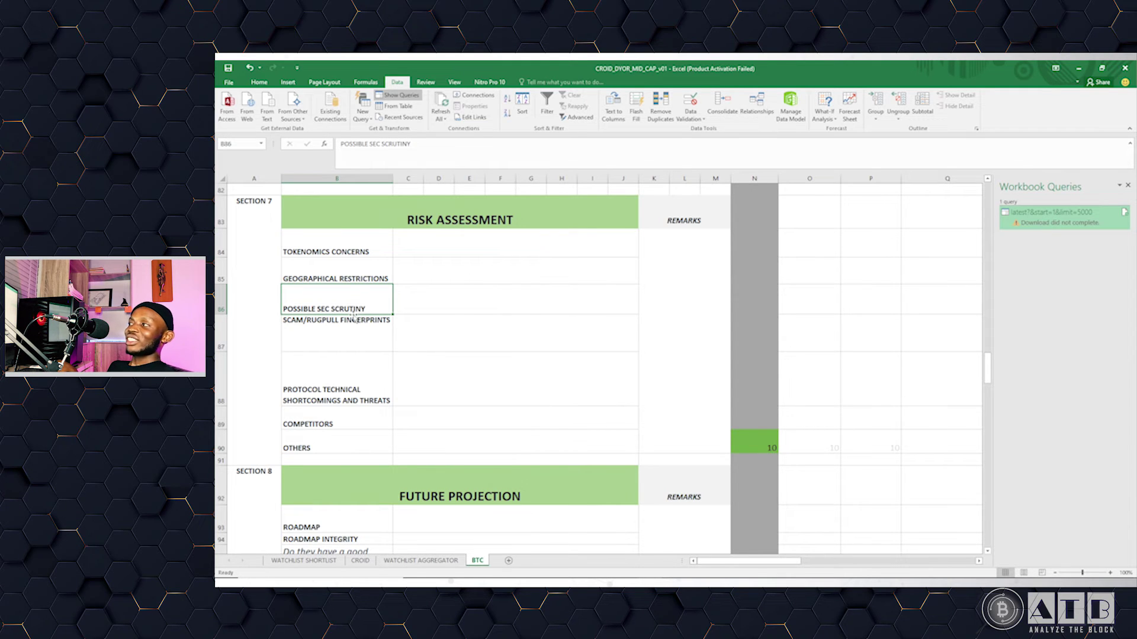
click(353, 338)
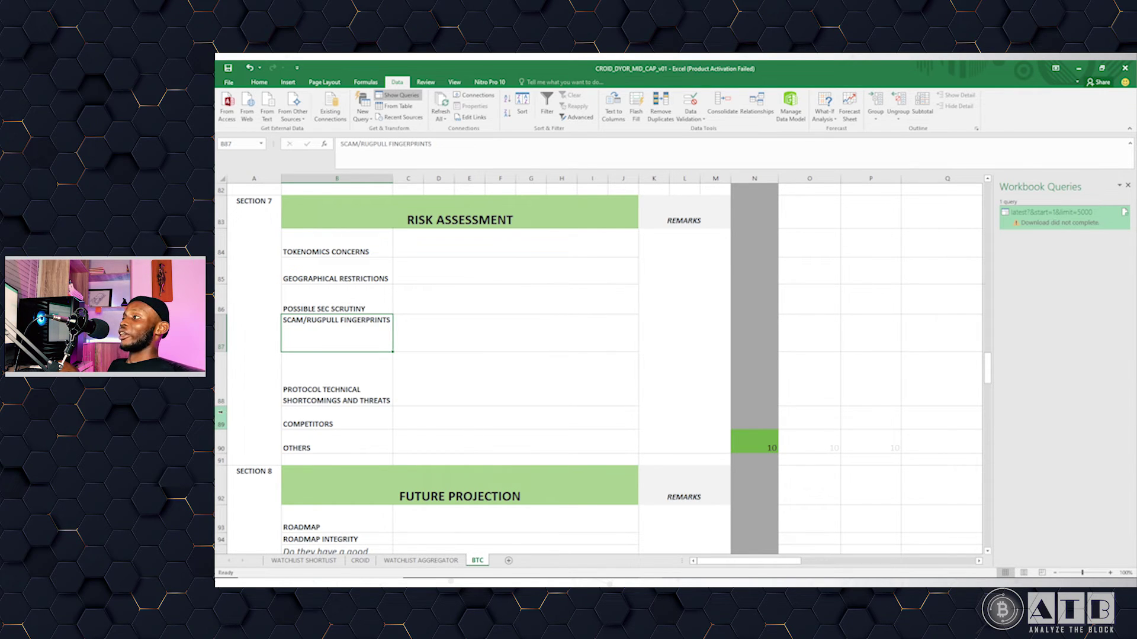
Slightly reduce the height of the Protocol Technical Shortcomings and Threats row and select its label
drag(222, 407, 224, 395)
click(329, 363)
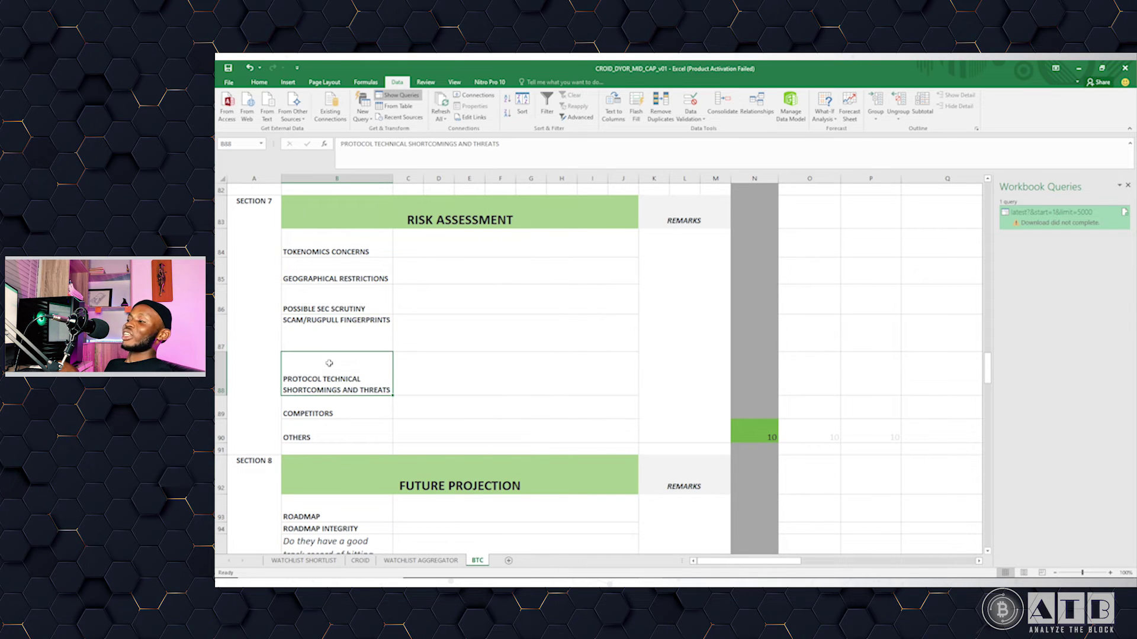
Point out the Competitors and Others risk rows, including the answer, remarks and rating cells beside Others
click(321, 400)
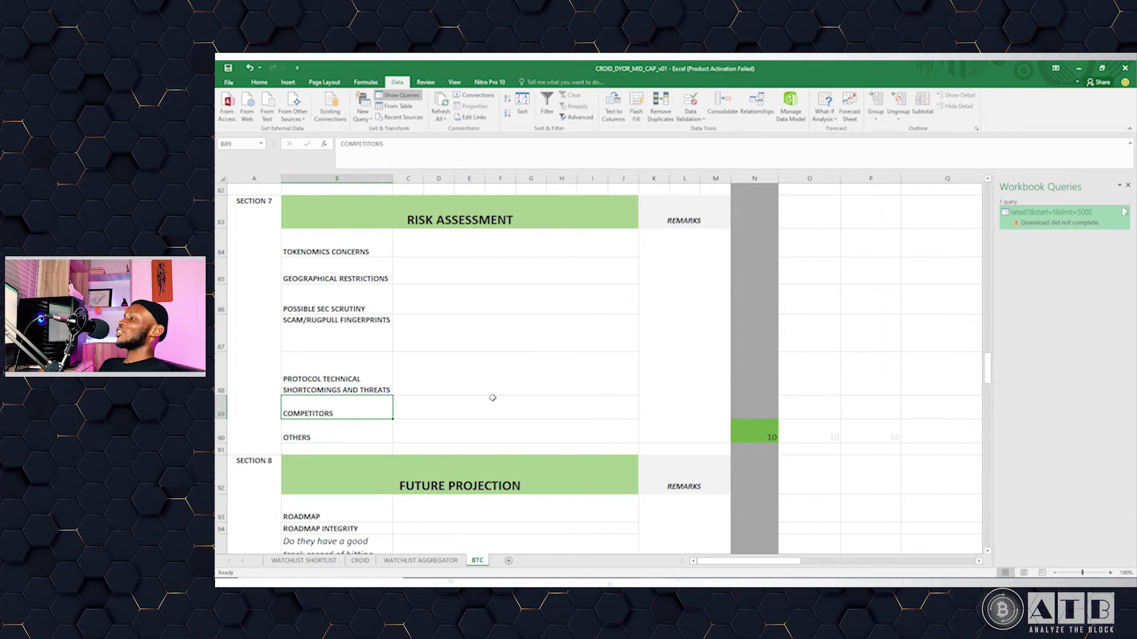
click(371, 438)
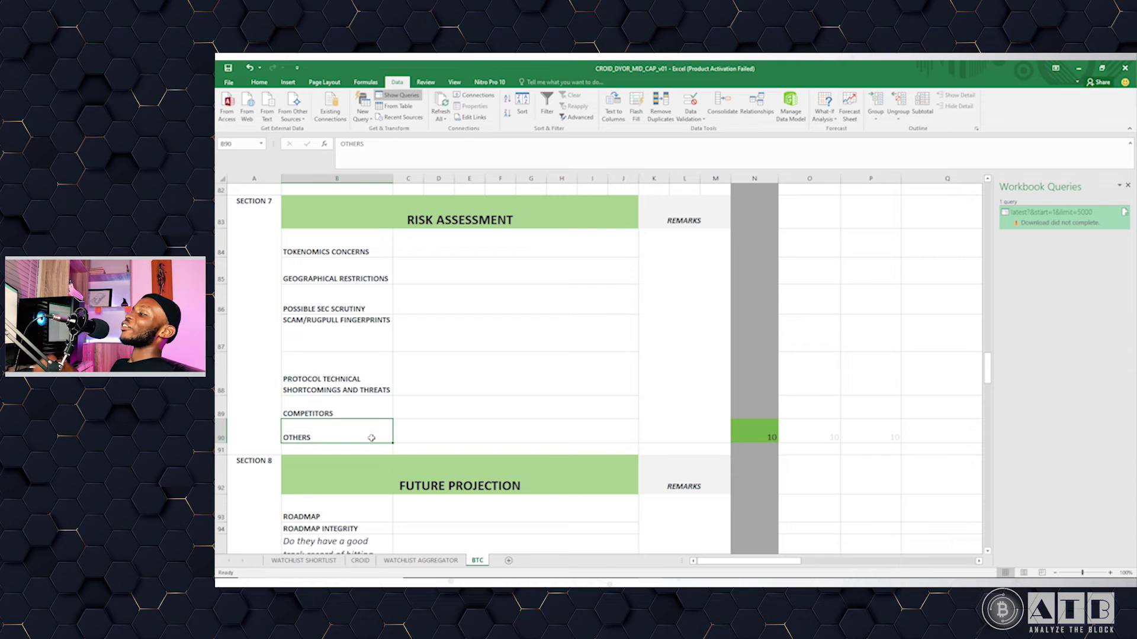
click(464, 435)
click(686, 432)
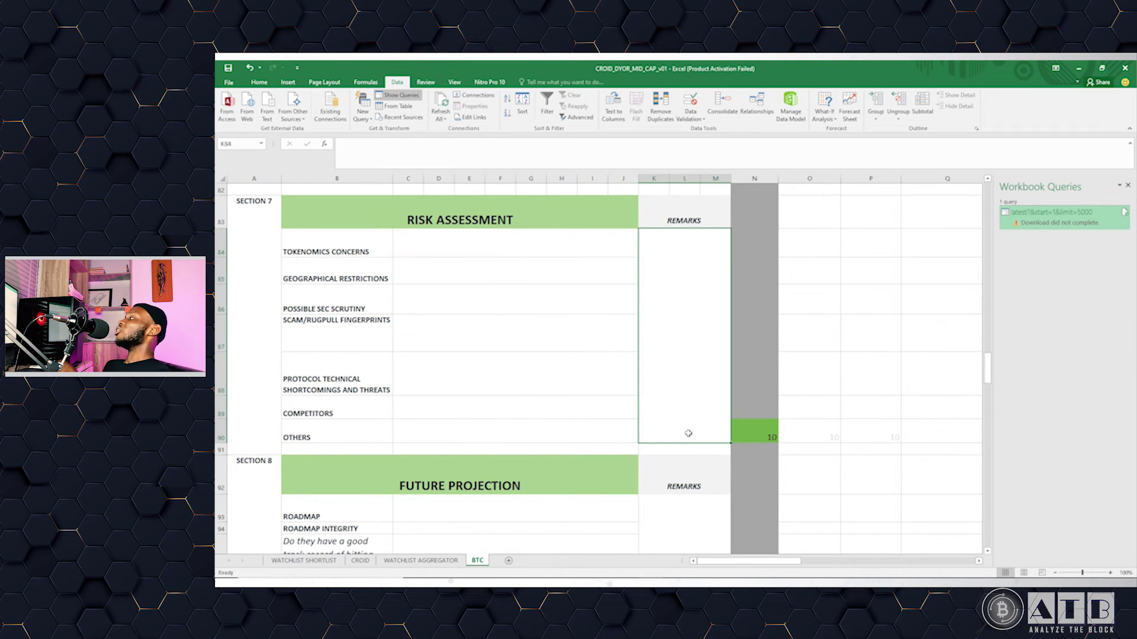
click(756, 431)
Show the tools note on the Future Projection heading and point out the Roadmap row
scroll(430, 388, down, 2)
scroll(430, 388, down, 3)
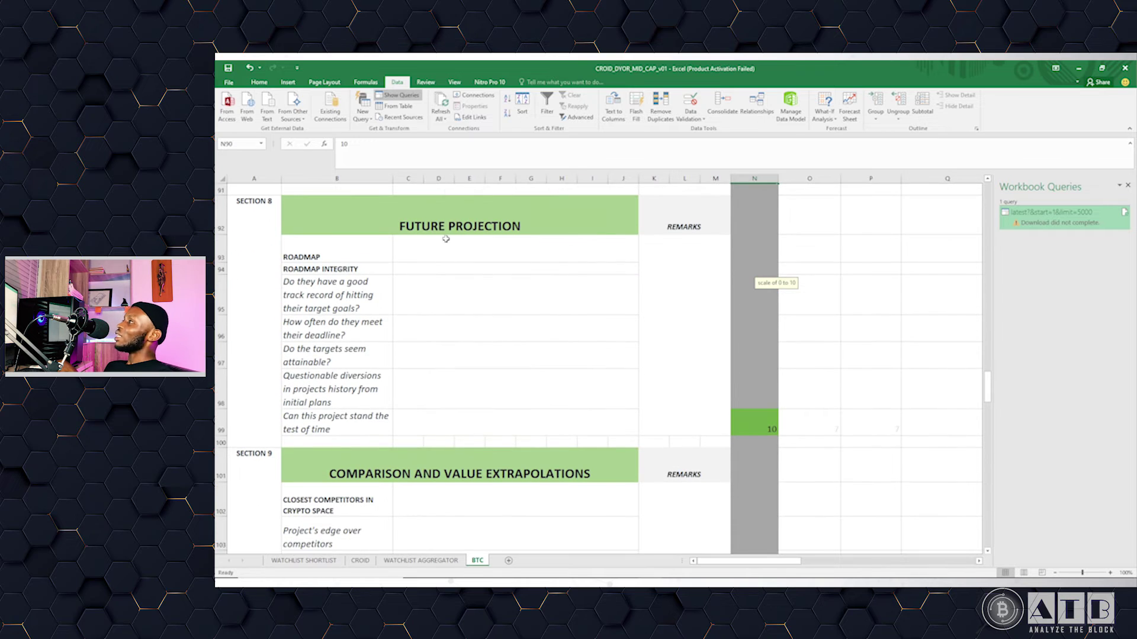
click(436, 204)
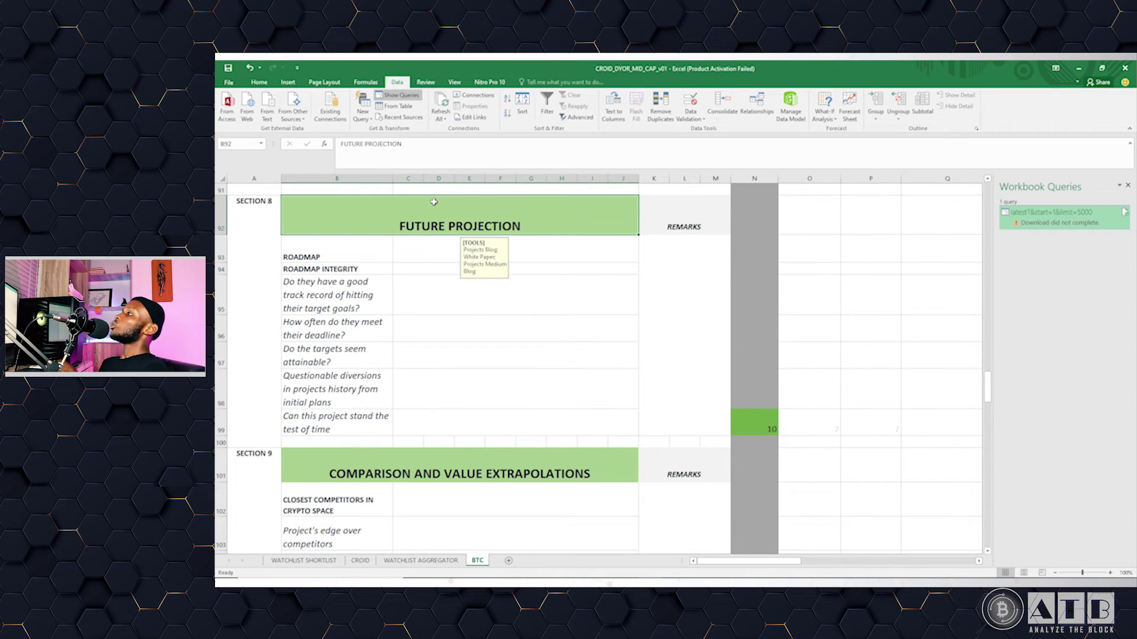
click(433, 240)
click(324, 251)
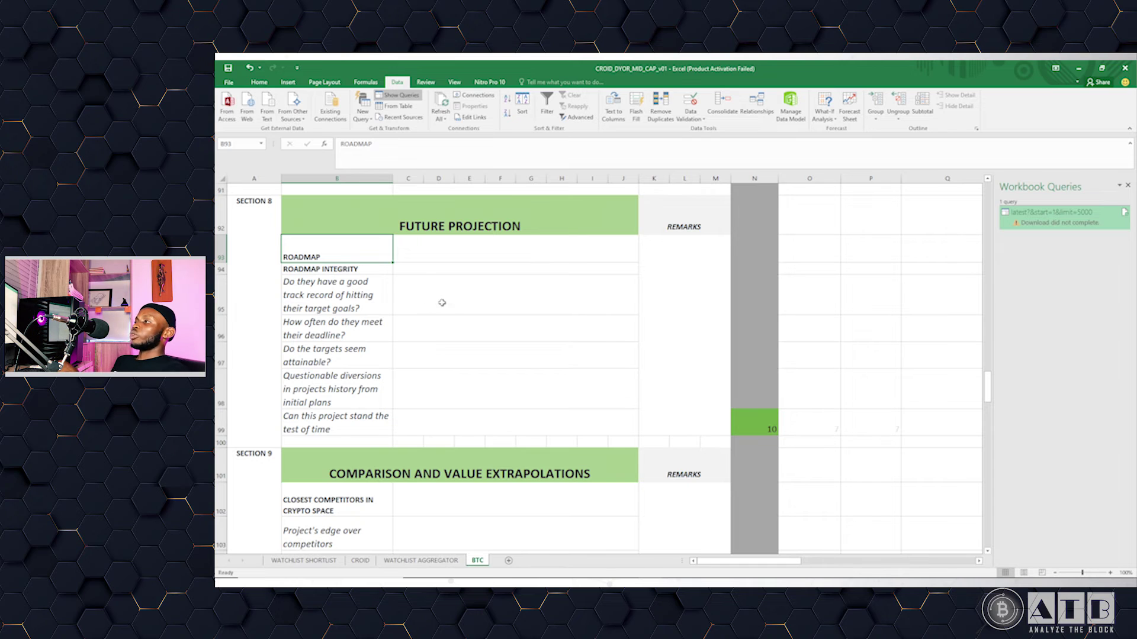
Go through the Roadmap Integrity questions from target track record to standing the test of time, ending on the rating cell
click(346, 296)
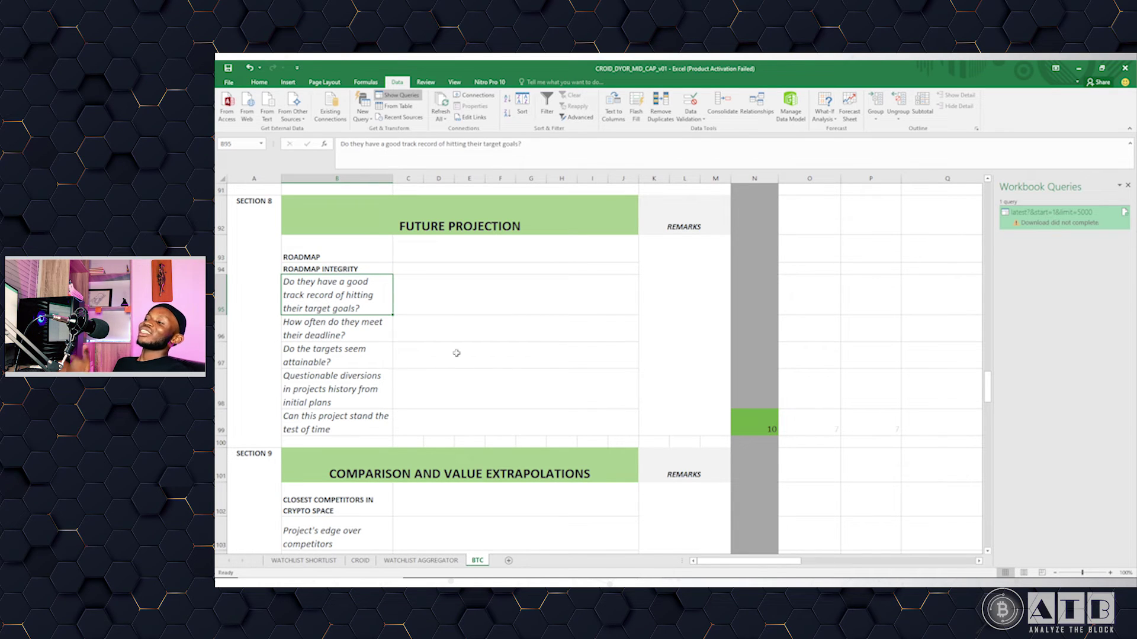
click(314, 329)
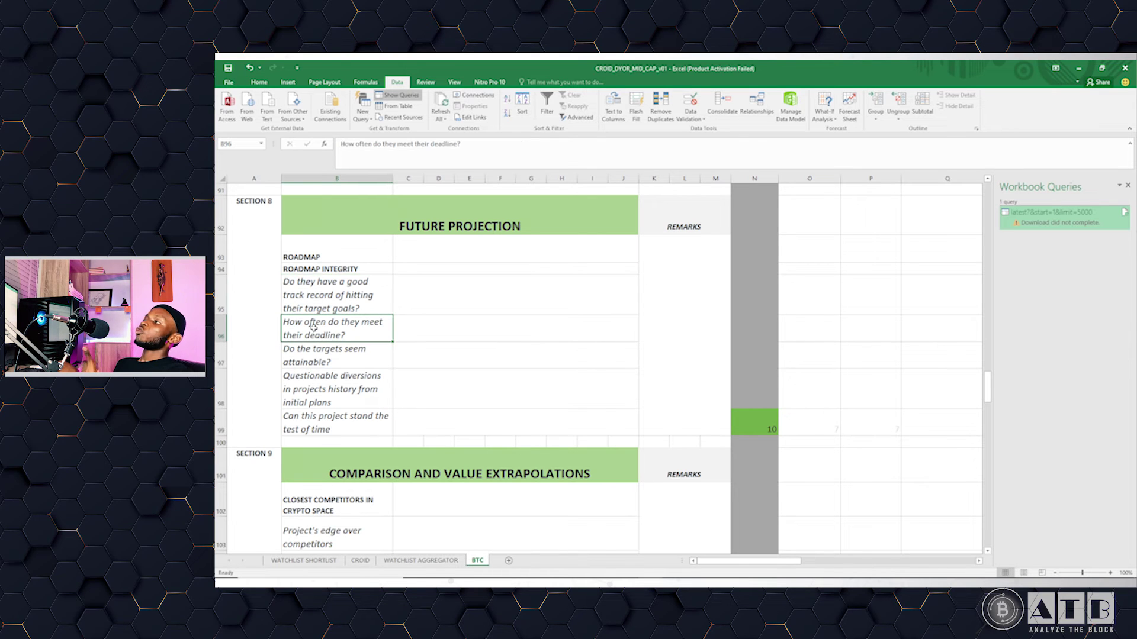
click(302, 356)
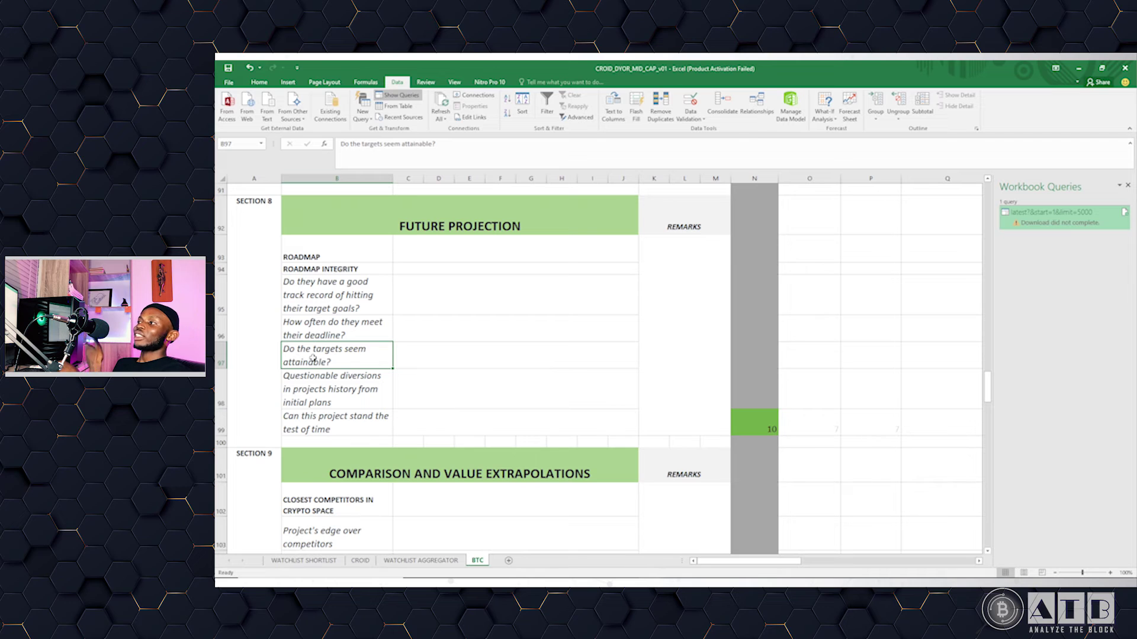
click(329, 382)
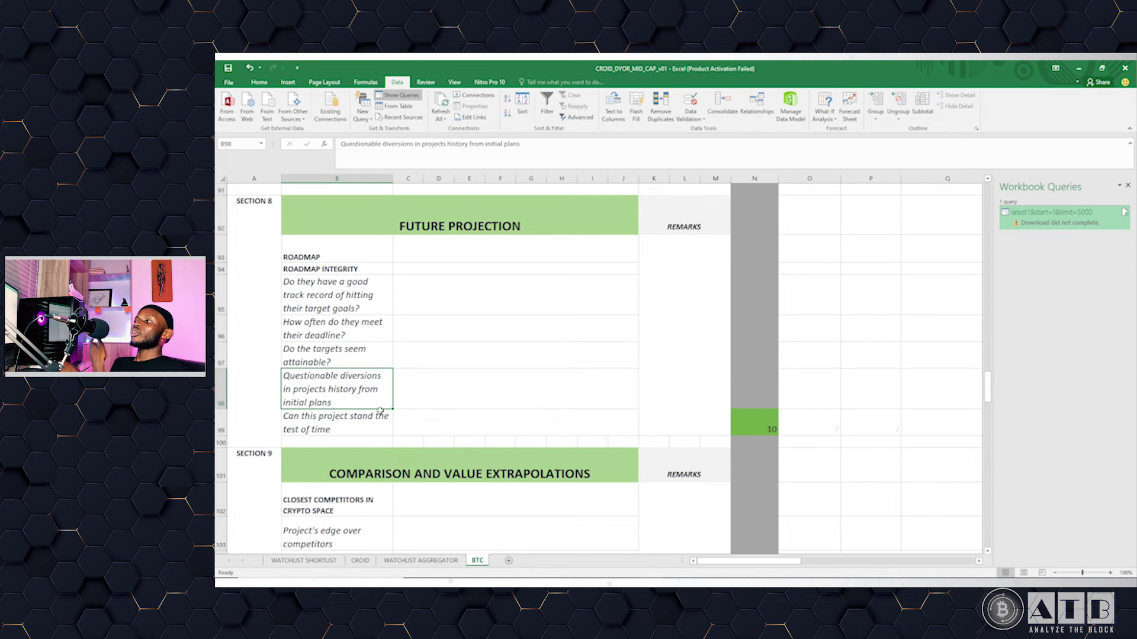
click(327, 422)
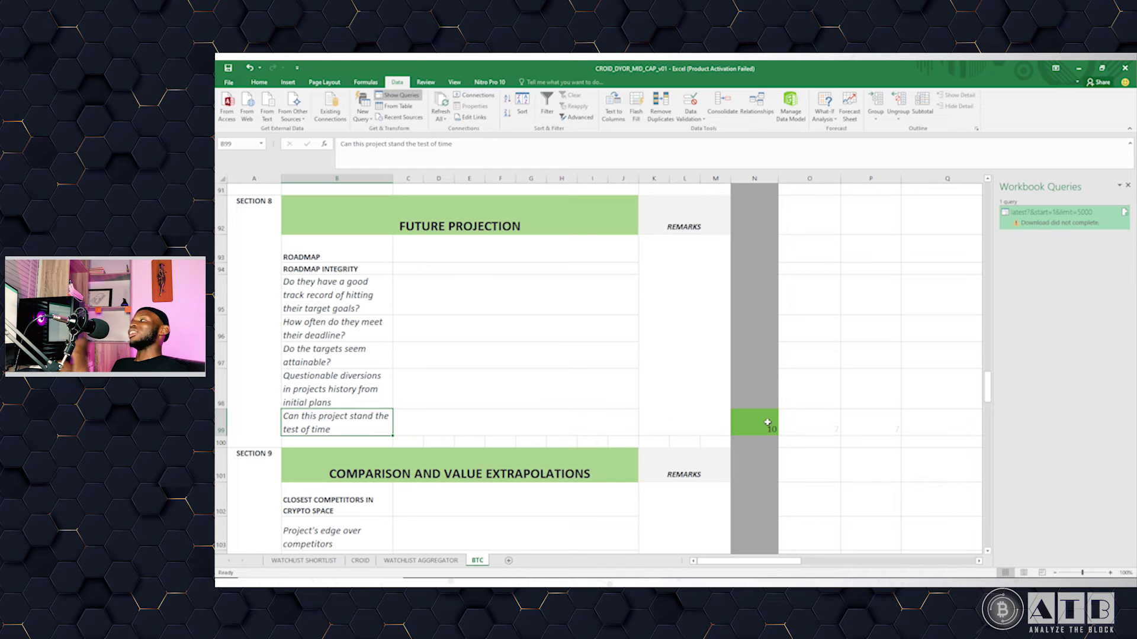
click(766, 421)
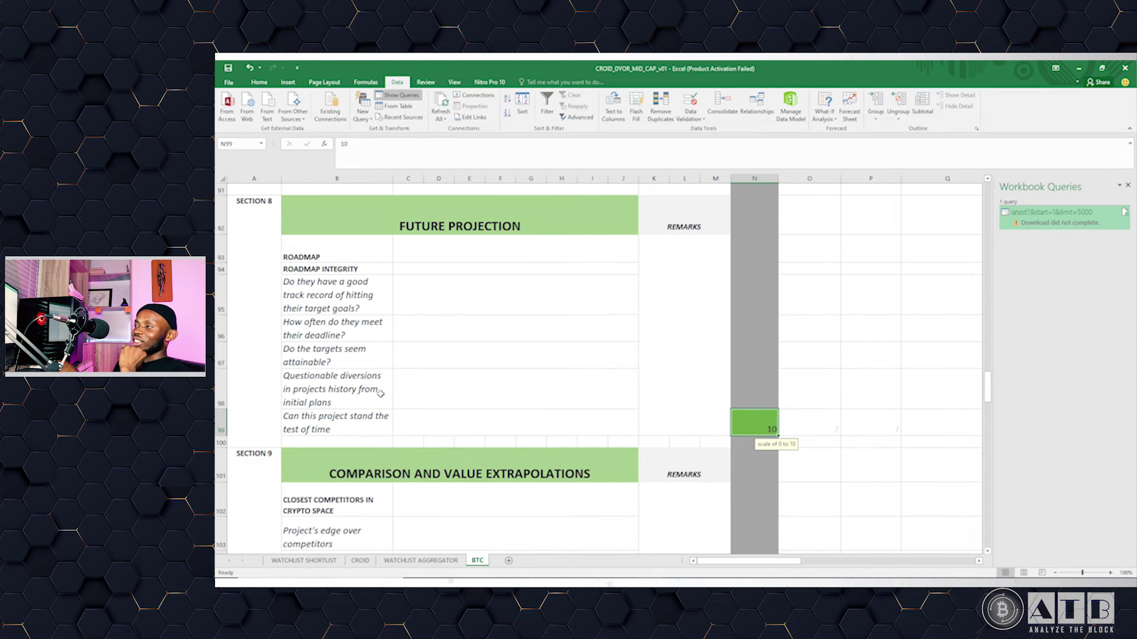
Look back at the Tokenomics rows and return to the Future Projection questions
scroll(388, 390, up, 5)
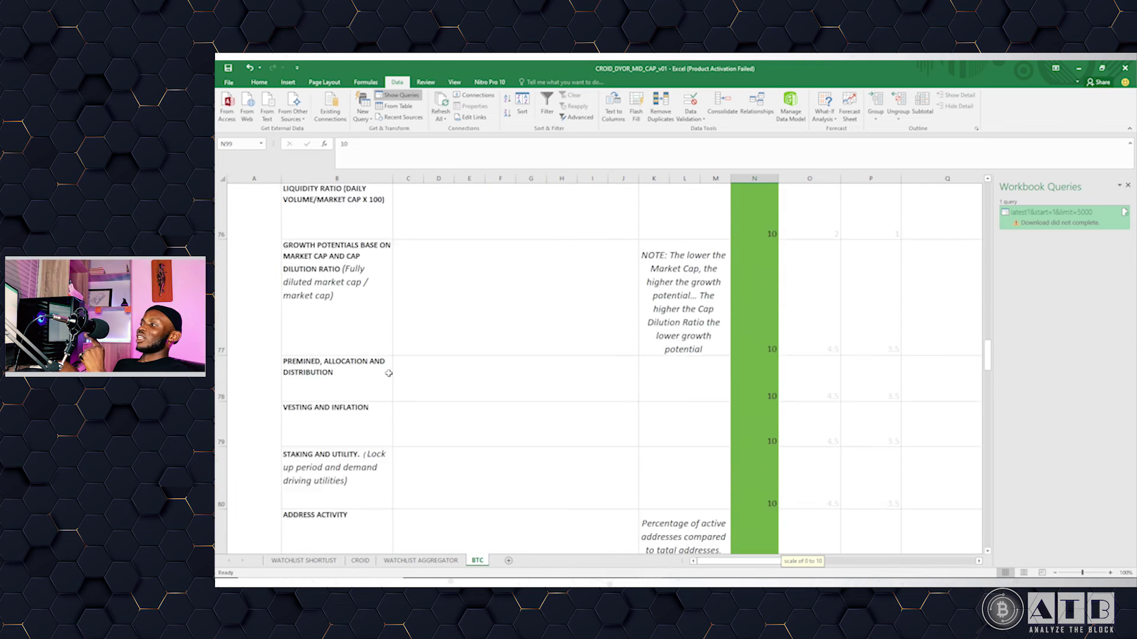
scroll(391, 370, down, 4)
scroll(390, 370, down, 1)
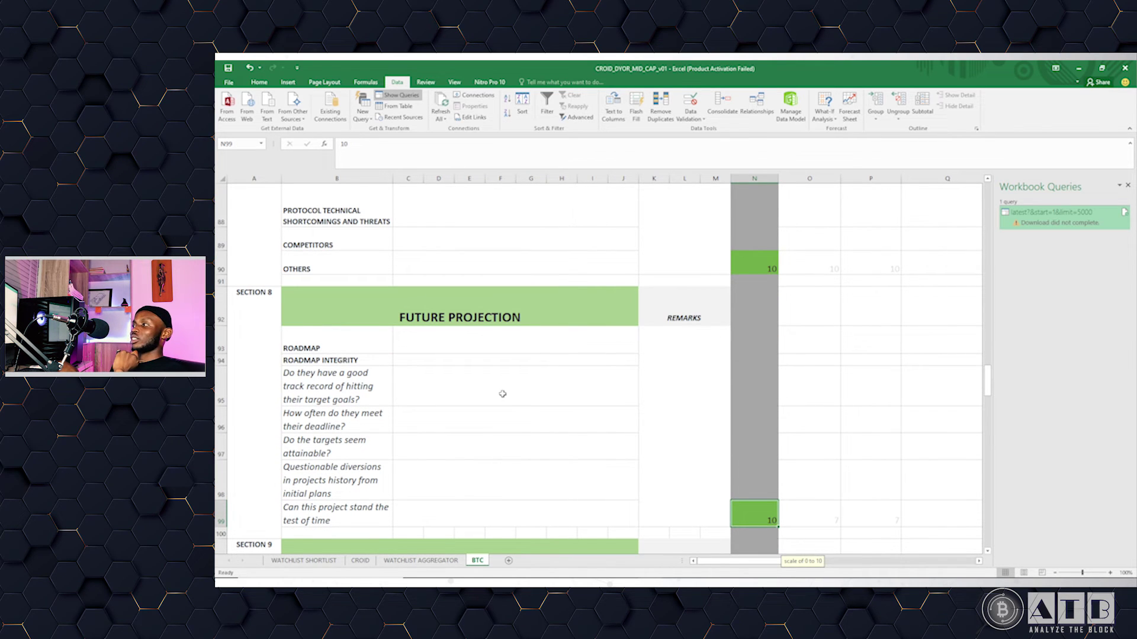
scroll(502, 391, down, 2)
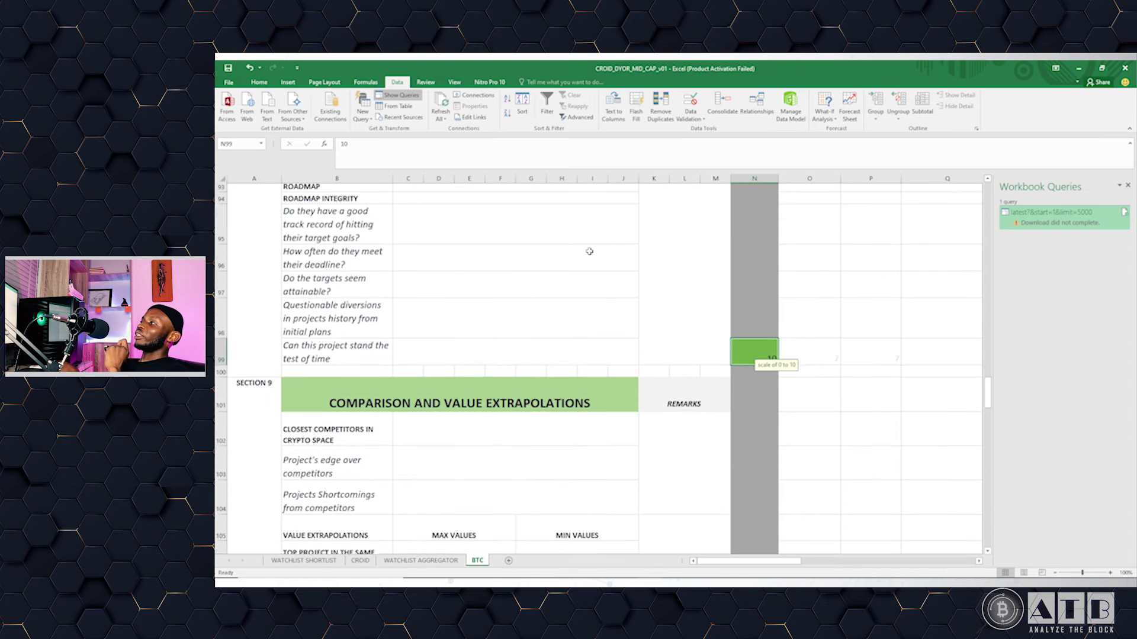
Point out the Future Projection answer cells for the roadmap and for whether the targets seem attainable
scroll(589, 255, down, 2)
scroll(584, 264, up, 2)
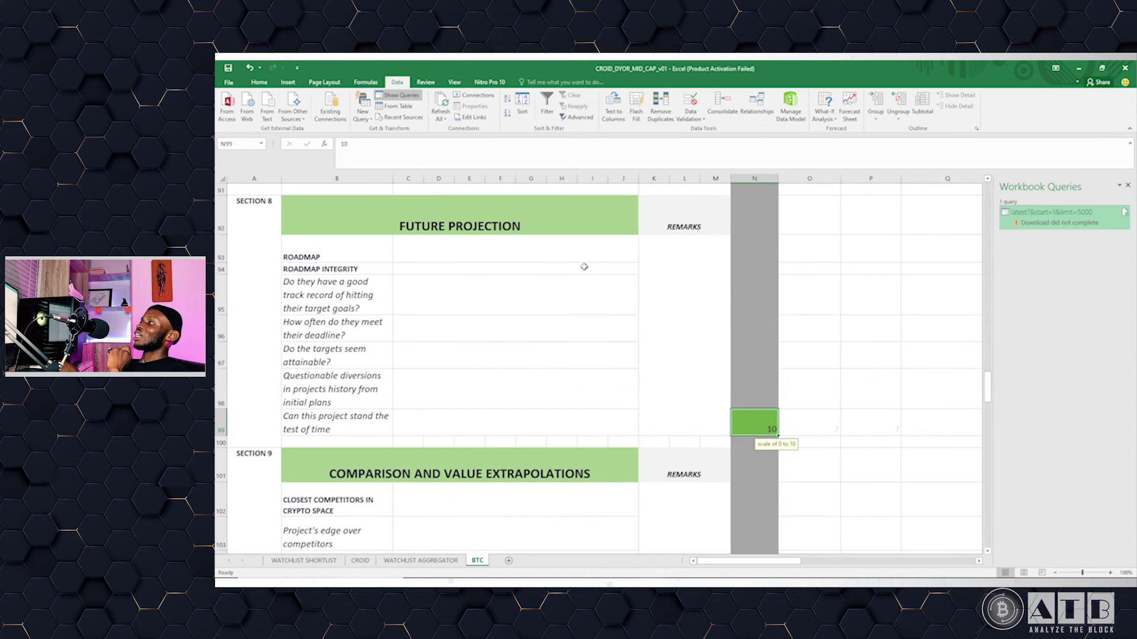
click(450, 254)
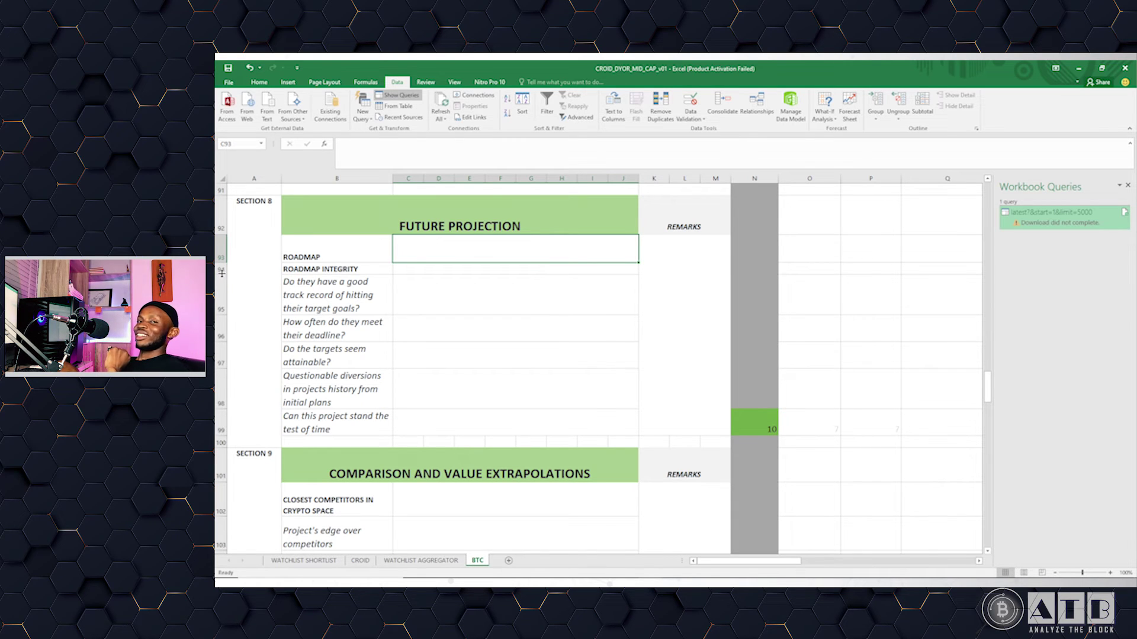
click(466, 345)
Move on to Section 9 and show the tools note on the Comparison and Value Extrapolations heading
scroll(450, 343, down, 2)
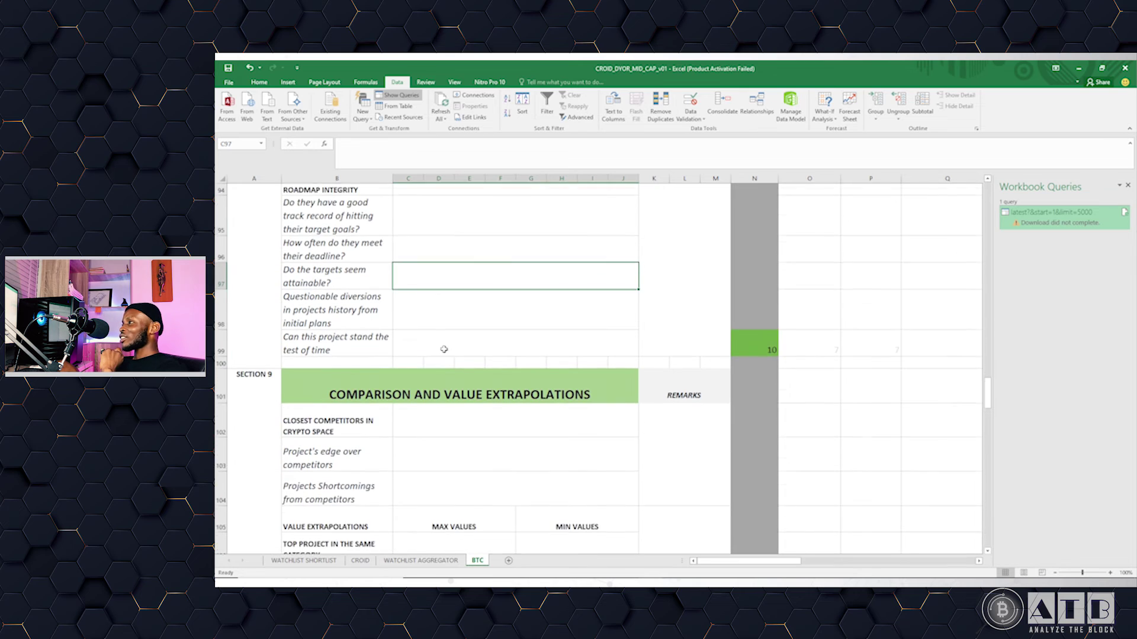
click(439, 323)
scroll(437, 318, down, 1)
scroll(437, 318, down, 1)
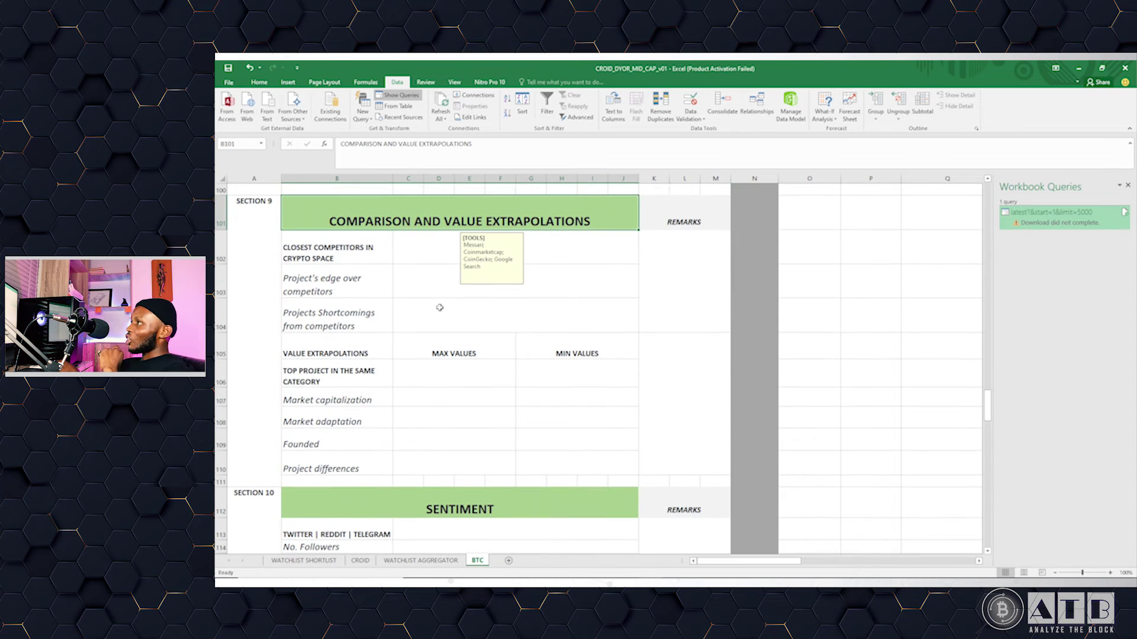
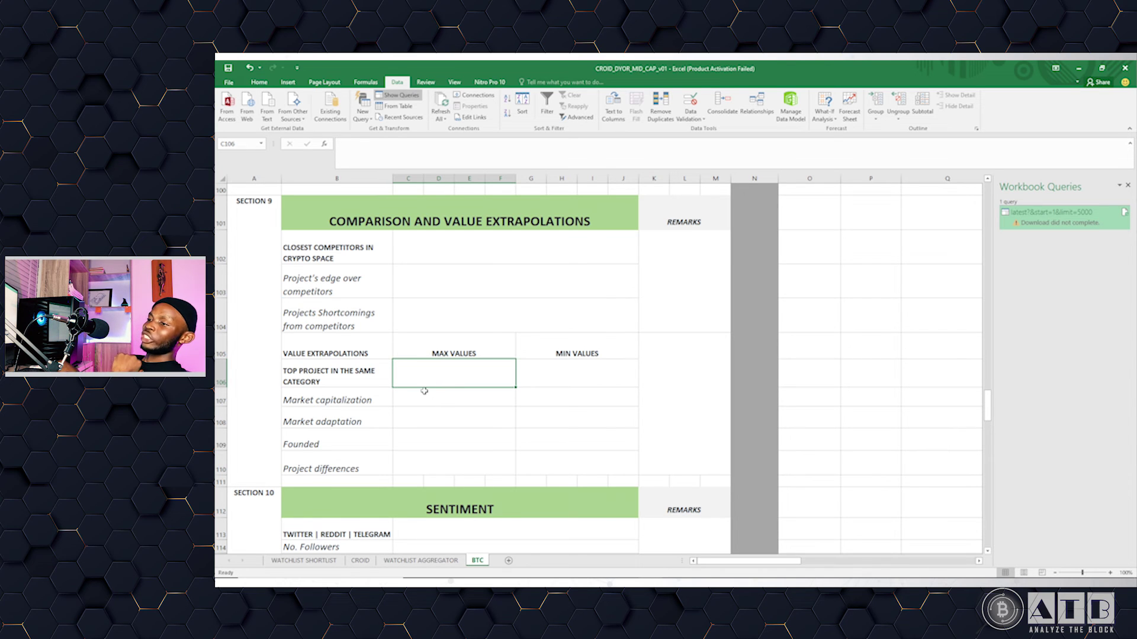
Point out the min and max value cells for the top project in the same category
click(567, 377)
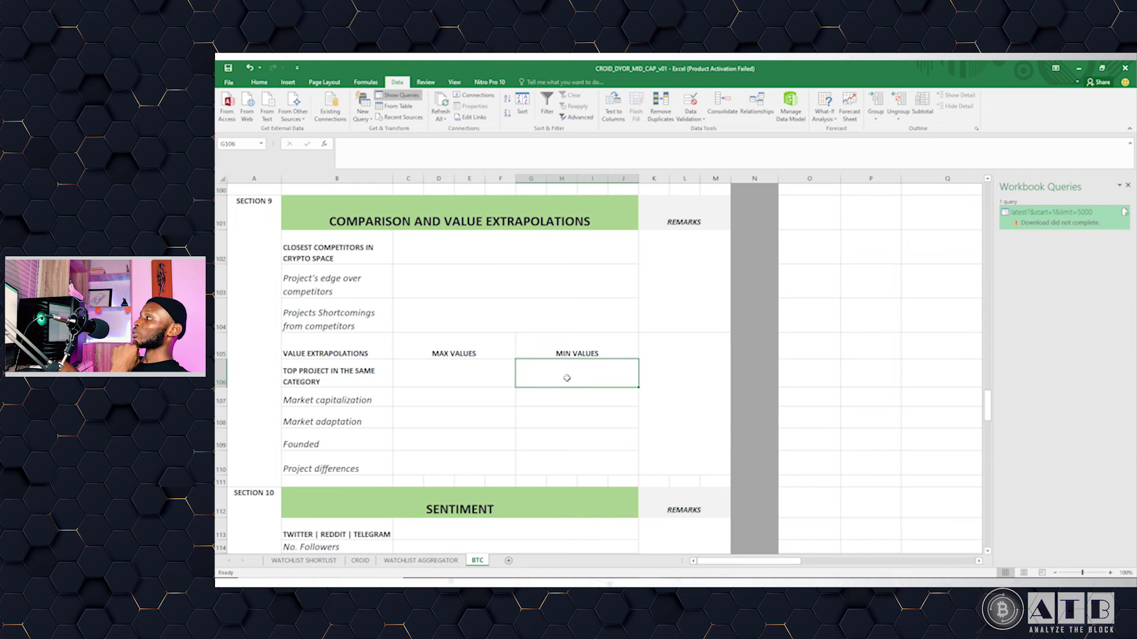
click(460, 371)
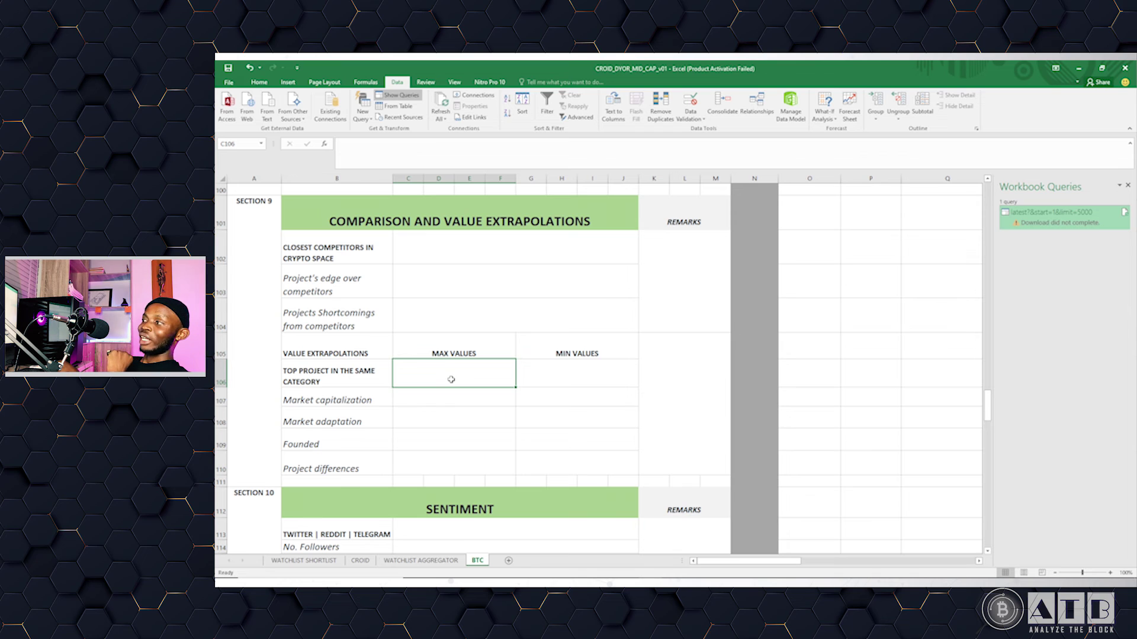
Point out the min value cell for the top project and the max and min cells for market capitalization and market adaptation
click(579, 371)
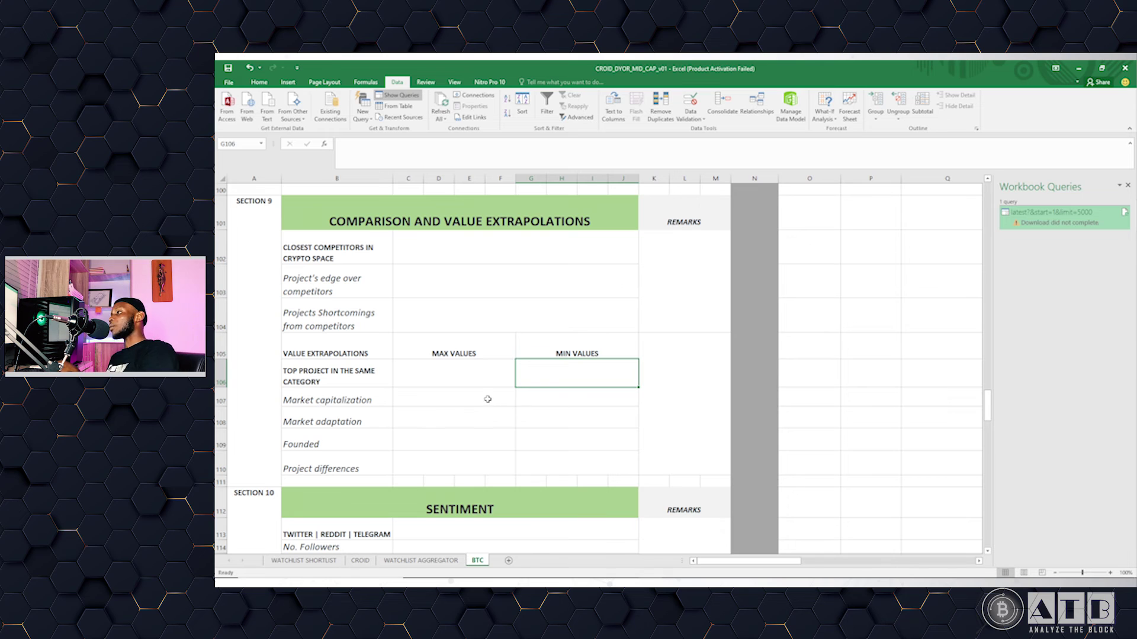
click(487, 398)
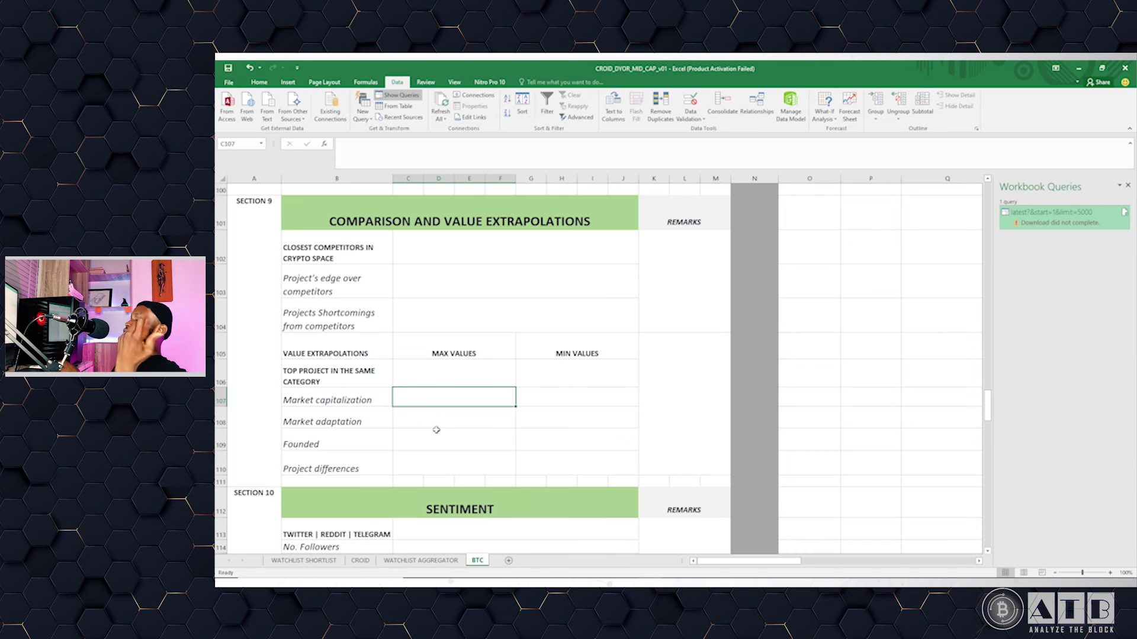
click(580, 399)
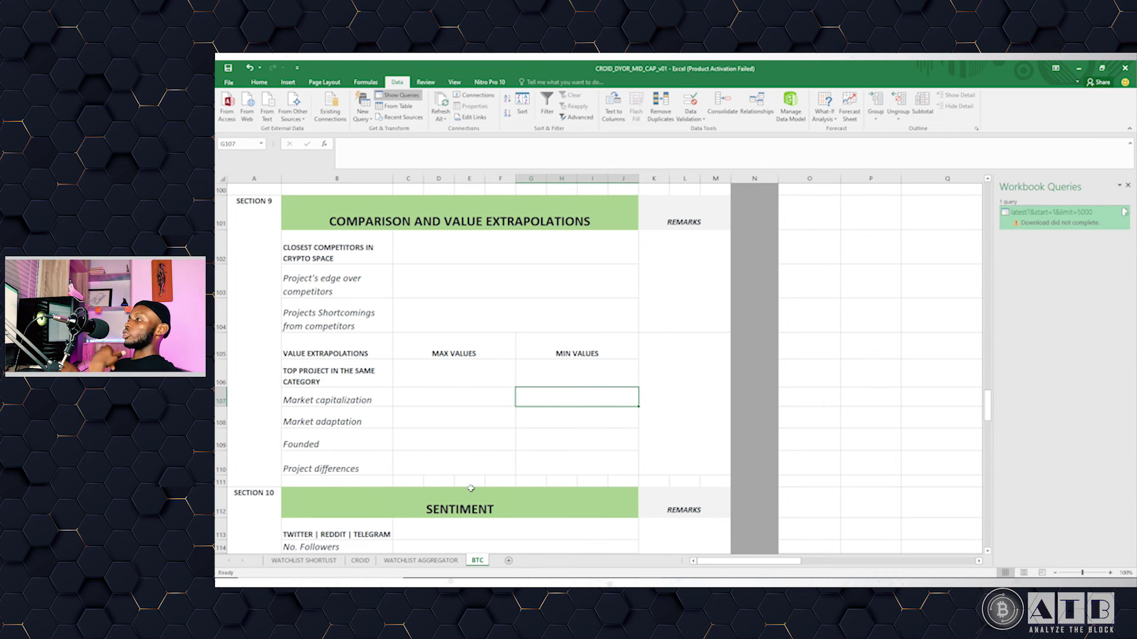
click(426, 415)
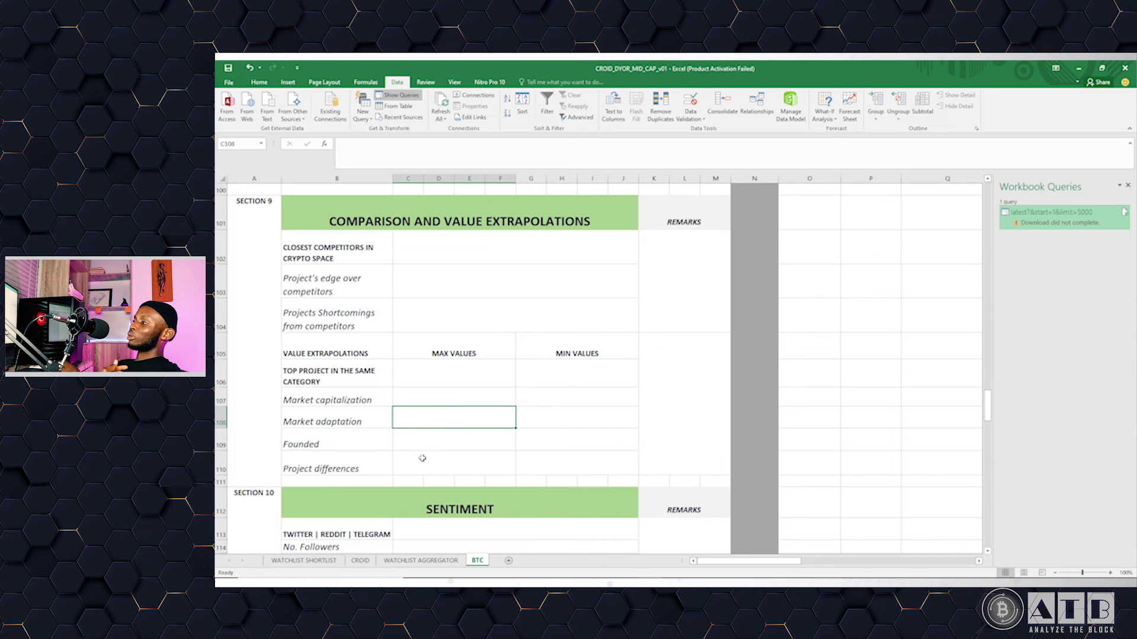
click(592, 426)
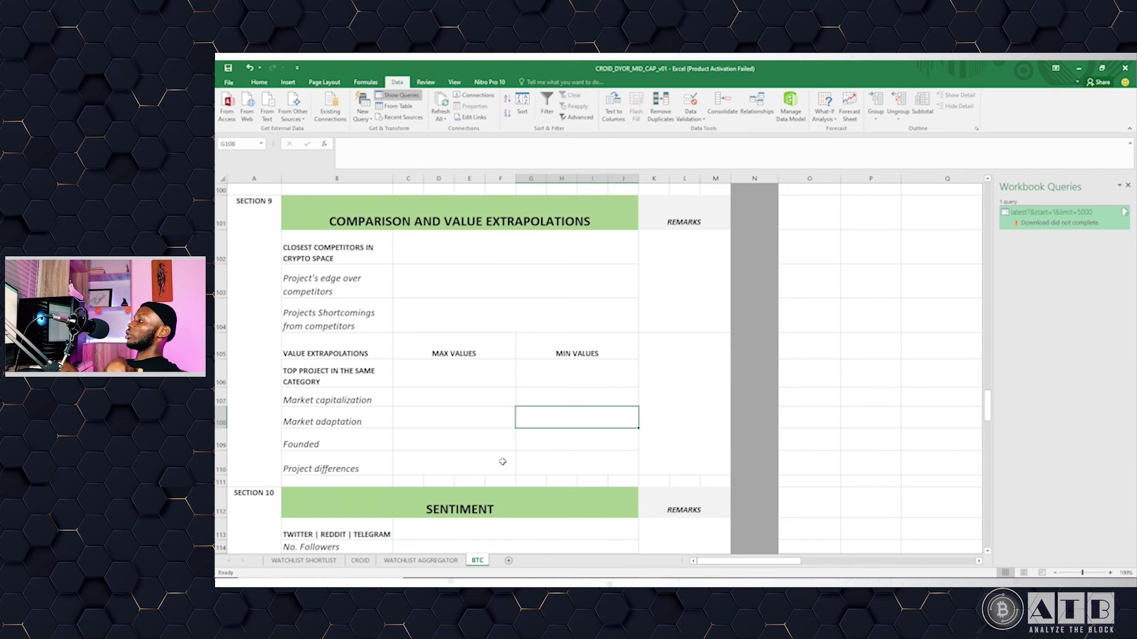
Point out the max and min value cells for Founded and the max value cell for Project differences
click(465, 448)
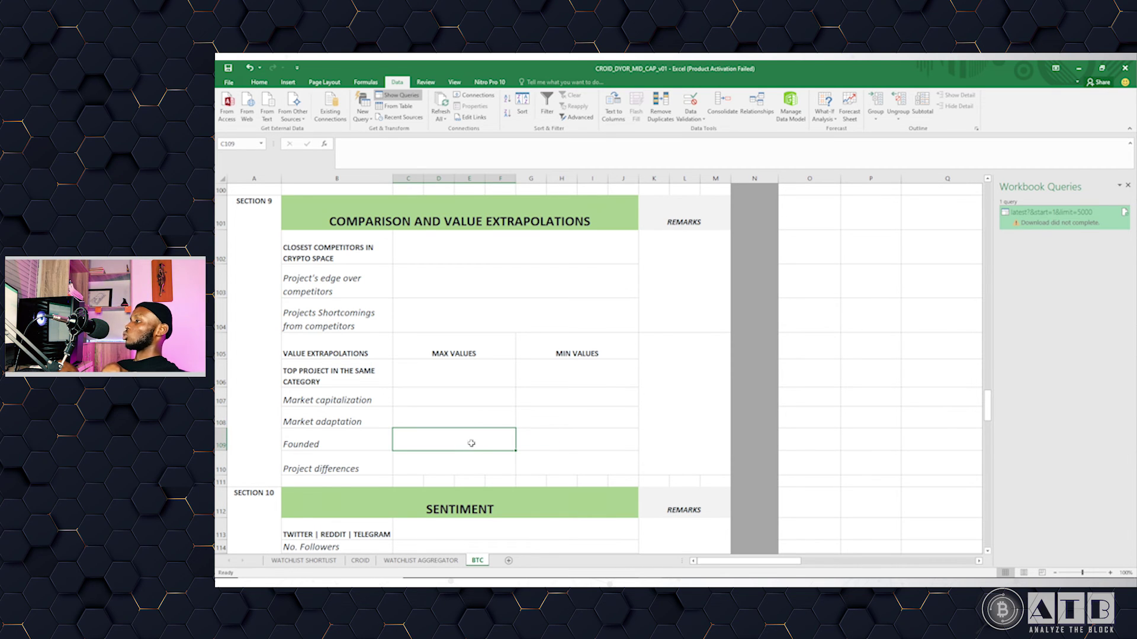
click(543, 432)
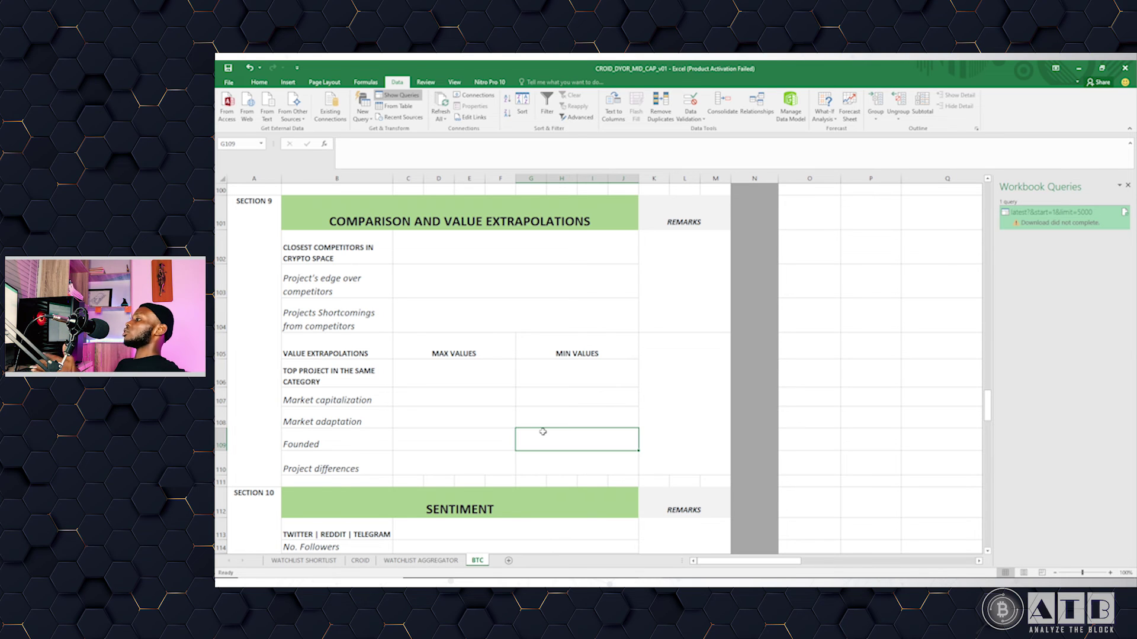
click(480, 463)
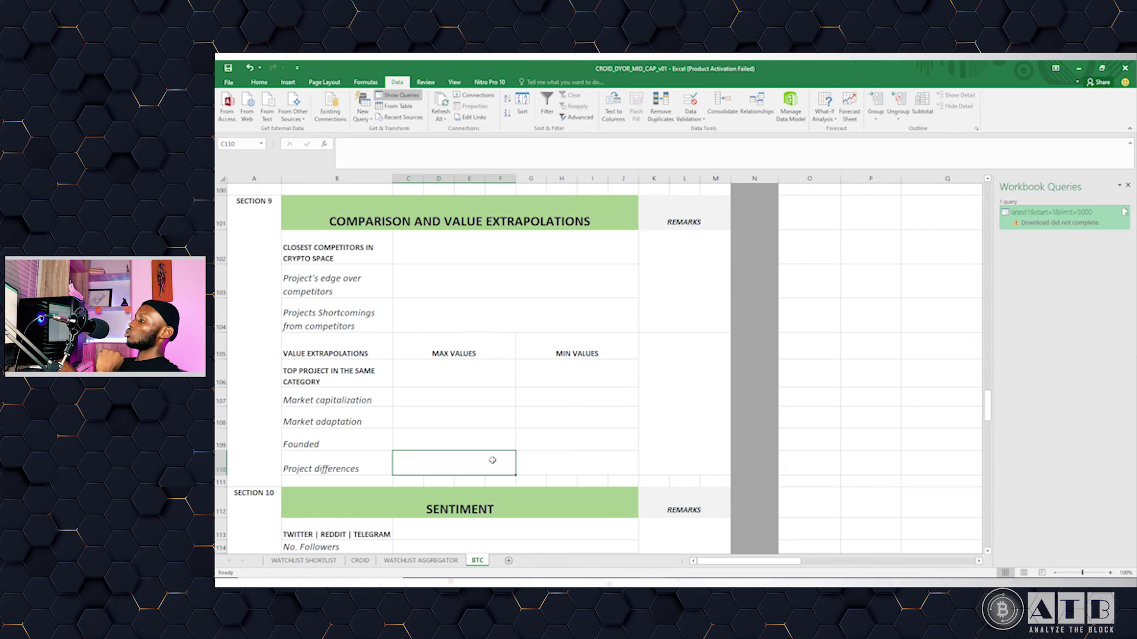
Move on to Section 10 and show the tools note on the Sentiment heading
scroll(477, 441, down, 4)
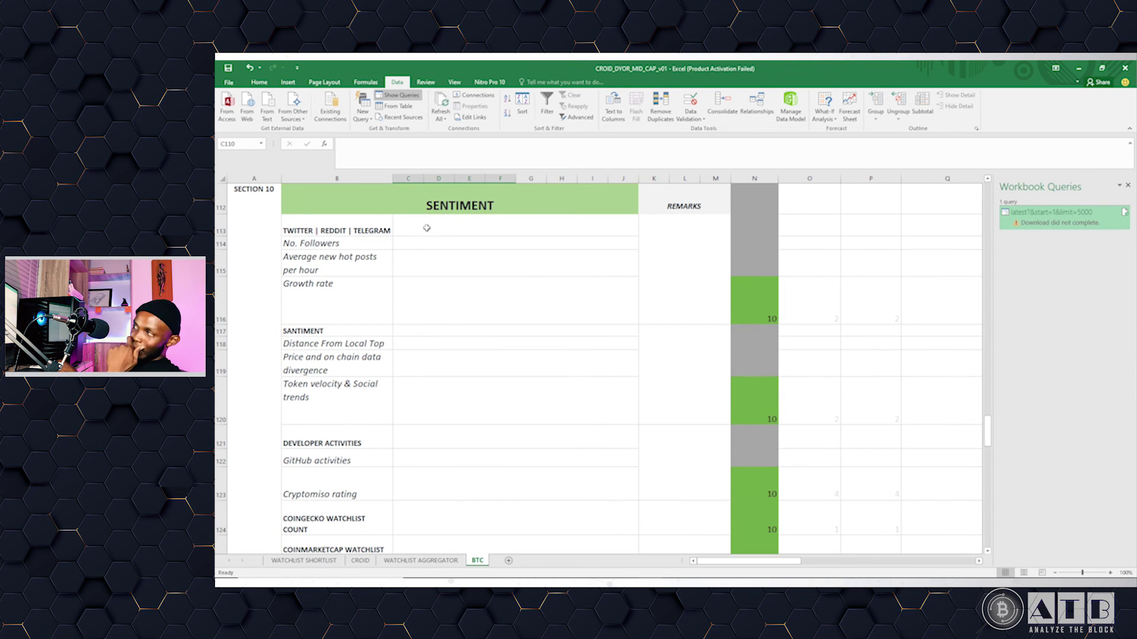
click(422, 227)
click(460, 205)
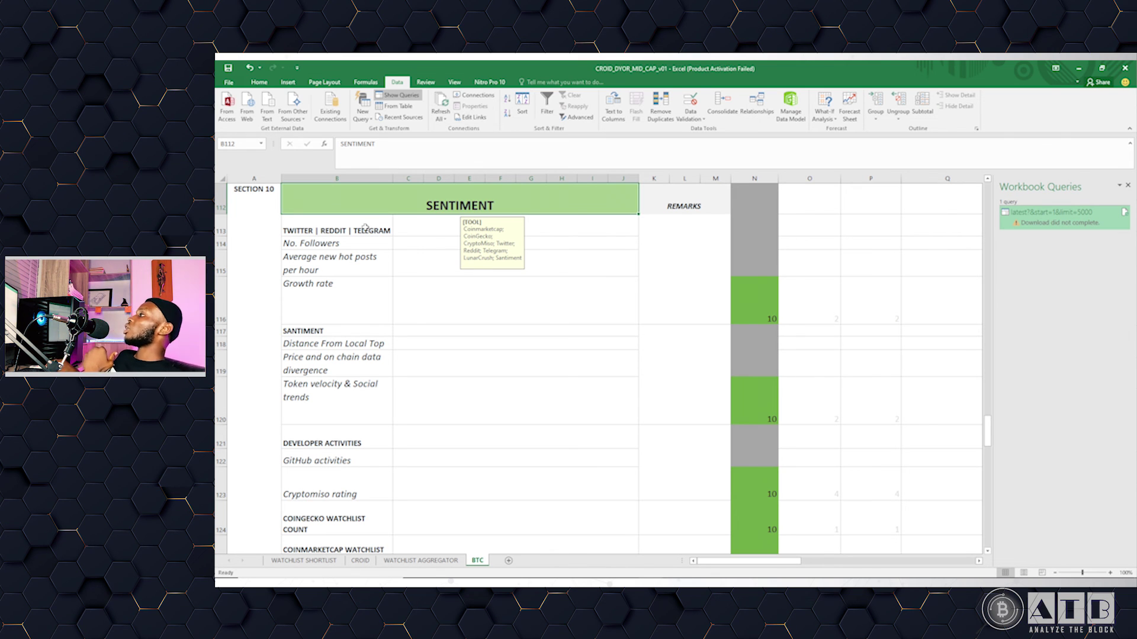
Point out the follower, hot posts and growth rate rows under Twitter, Reddit and Telegram, and show the growth rate score cell's scale note
click(365, 227)
click(326, 242)
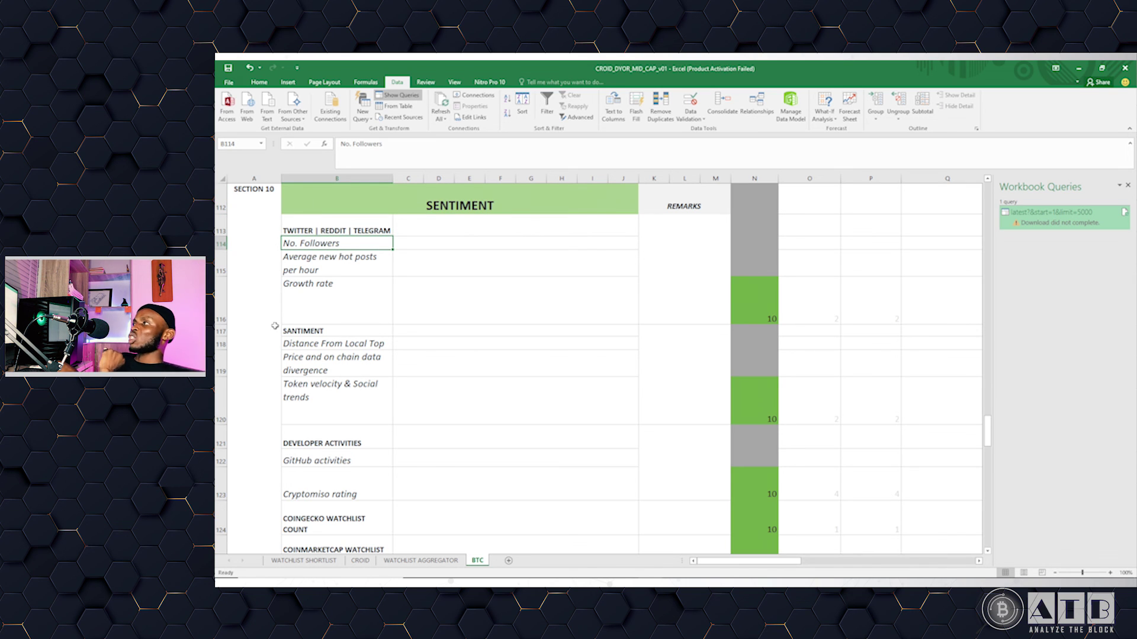
click(348, 261)
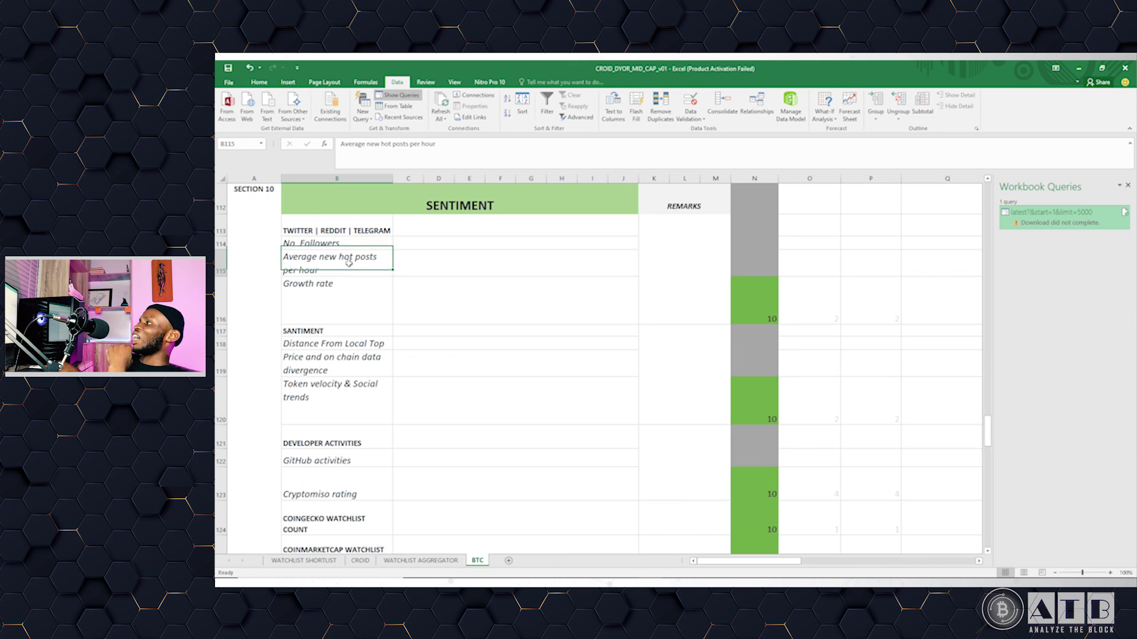
click(367, 305)
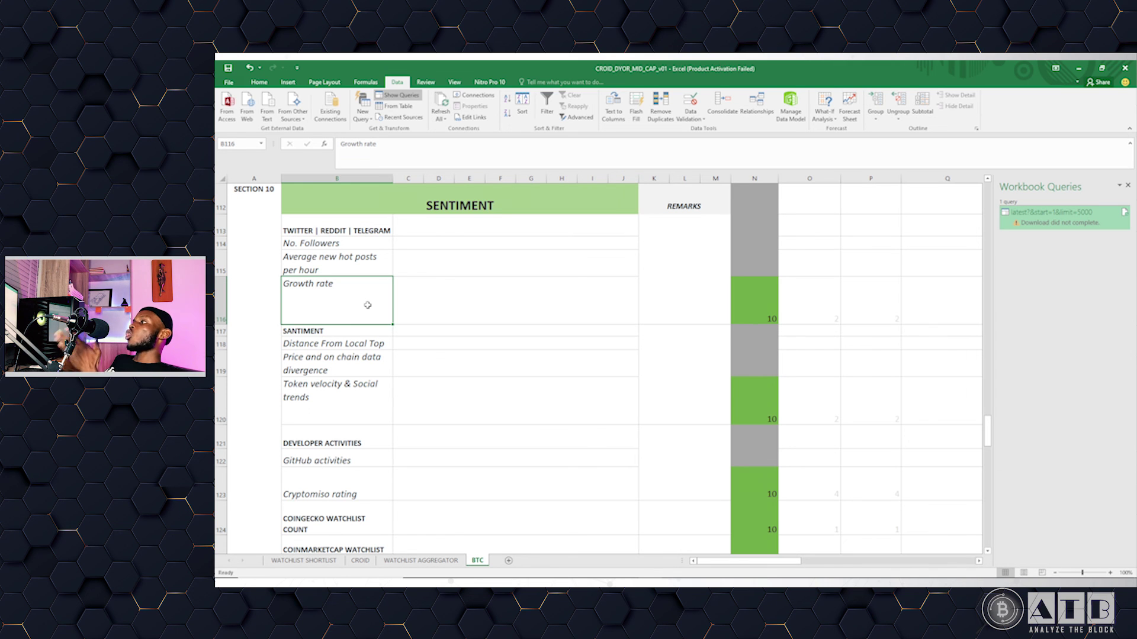
click(783, 296)
click(752, 304)
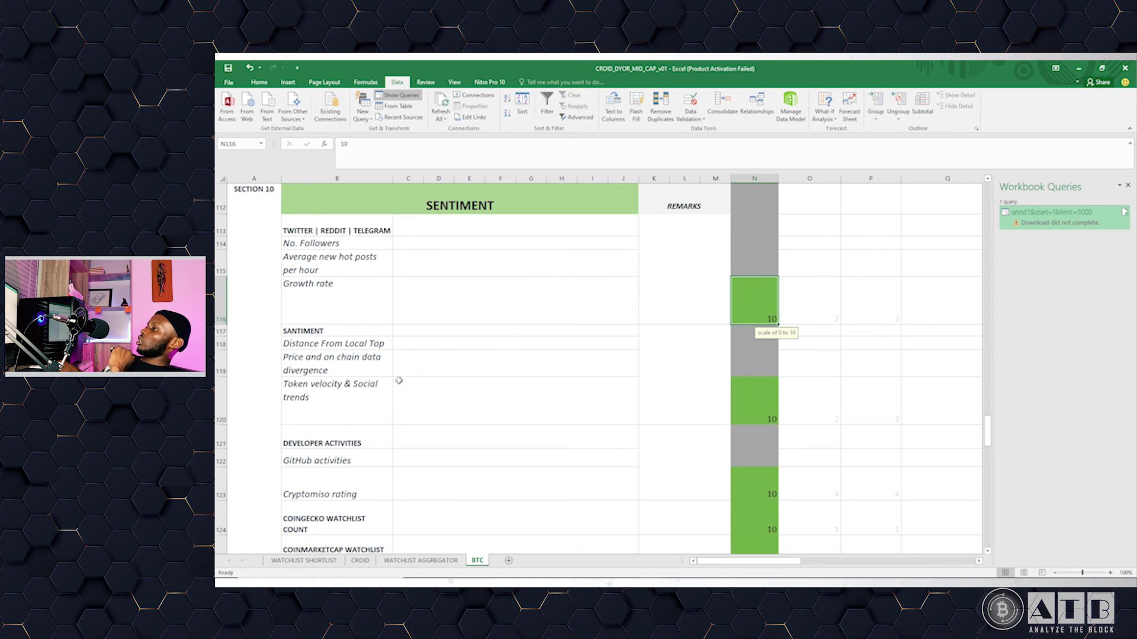
Point out the Santiment rows for distance from local top, price and on-chain data divergence, and token velocity and social trends
click(363, 332)
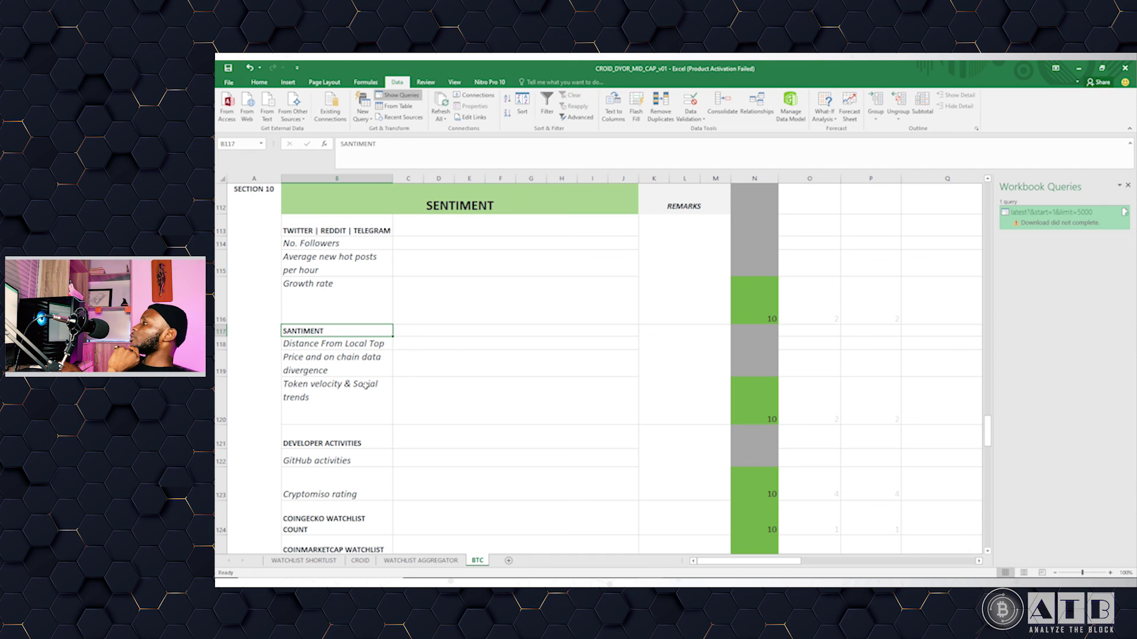
click(324, 341)
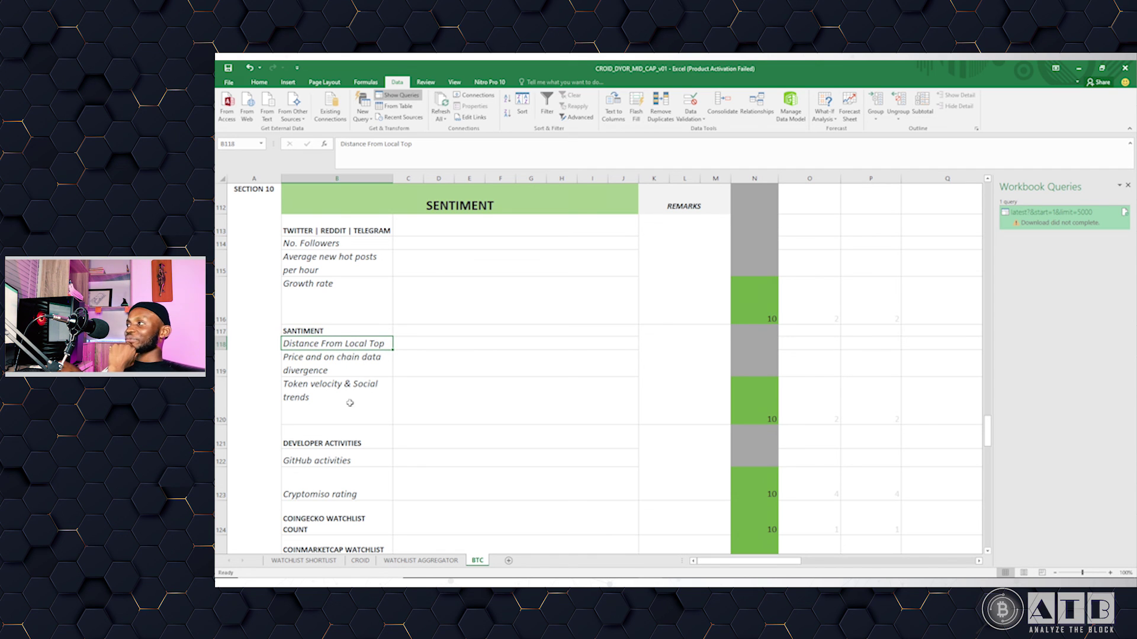
click(335, 331)
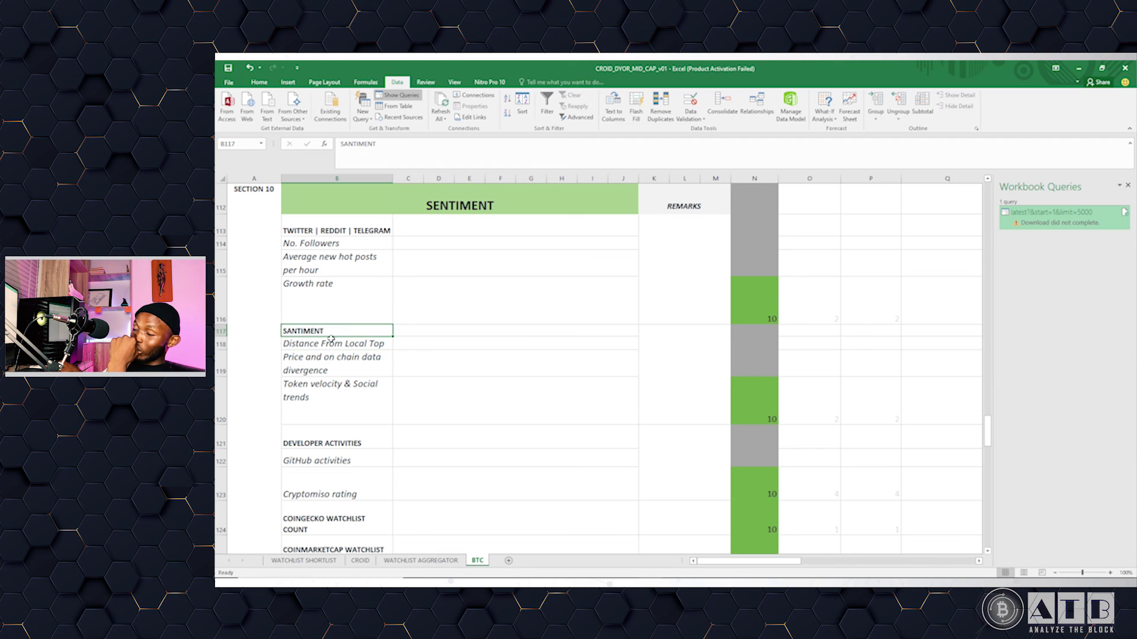
click(344, 346)
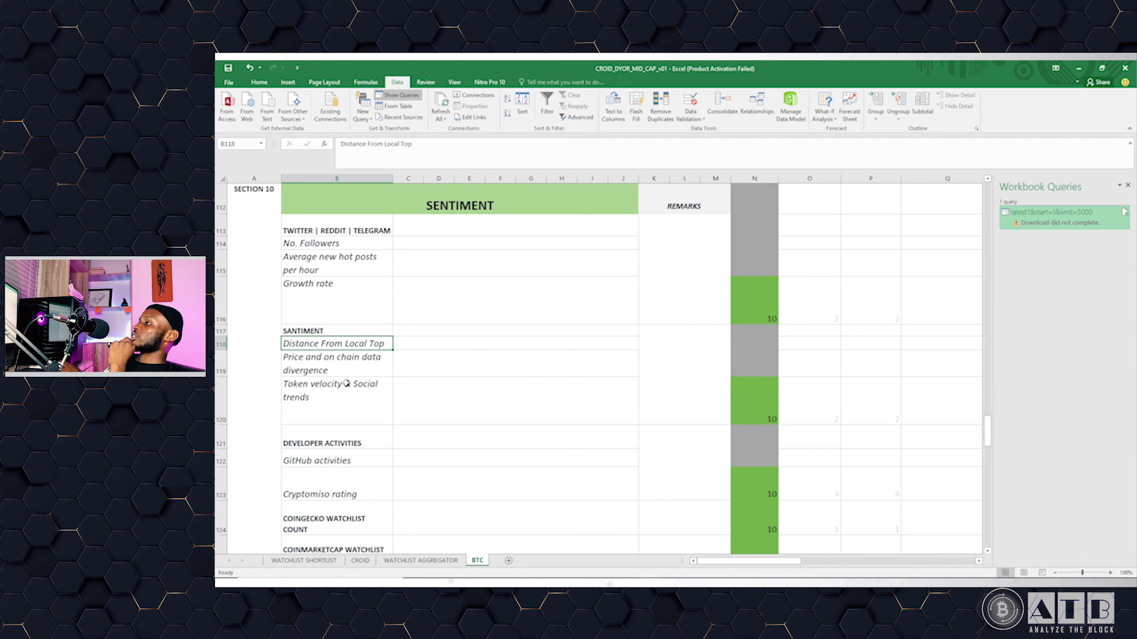
click(342, 357)
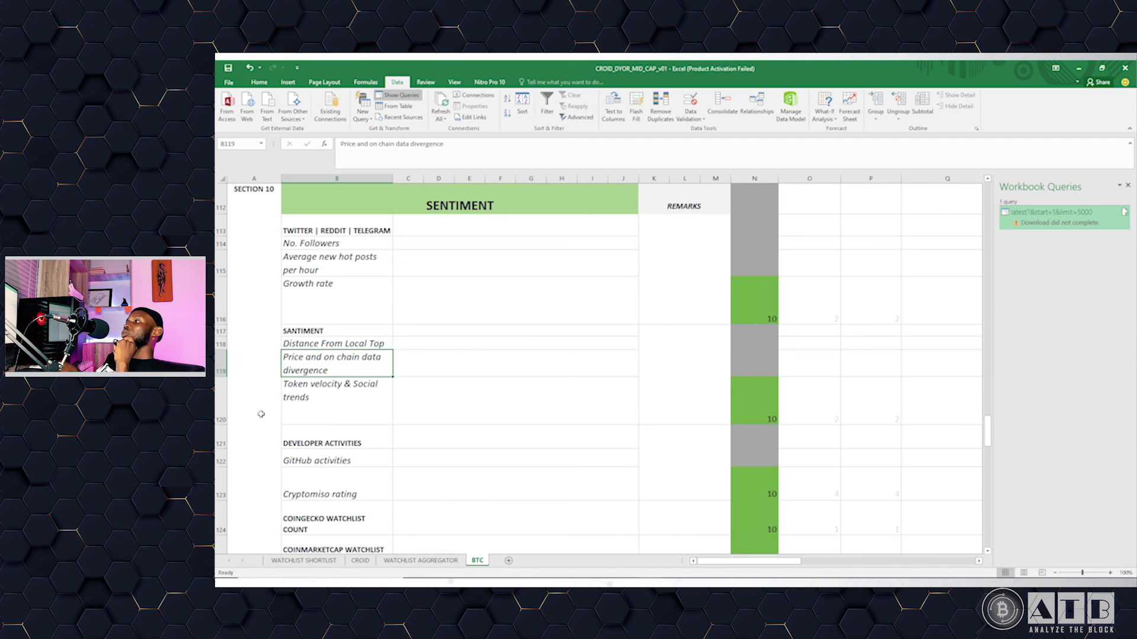
click(345, 410)
Move on to Developer Activities and point out its GitHub activities and Cryptomiso rating rows
scroll(345, 410, down, 4)
scroll(340, 378, up, 3)
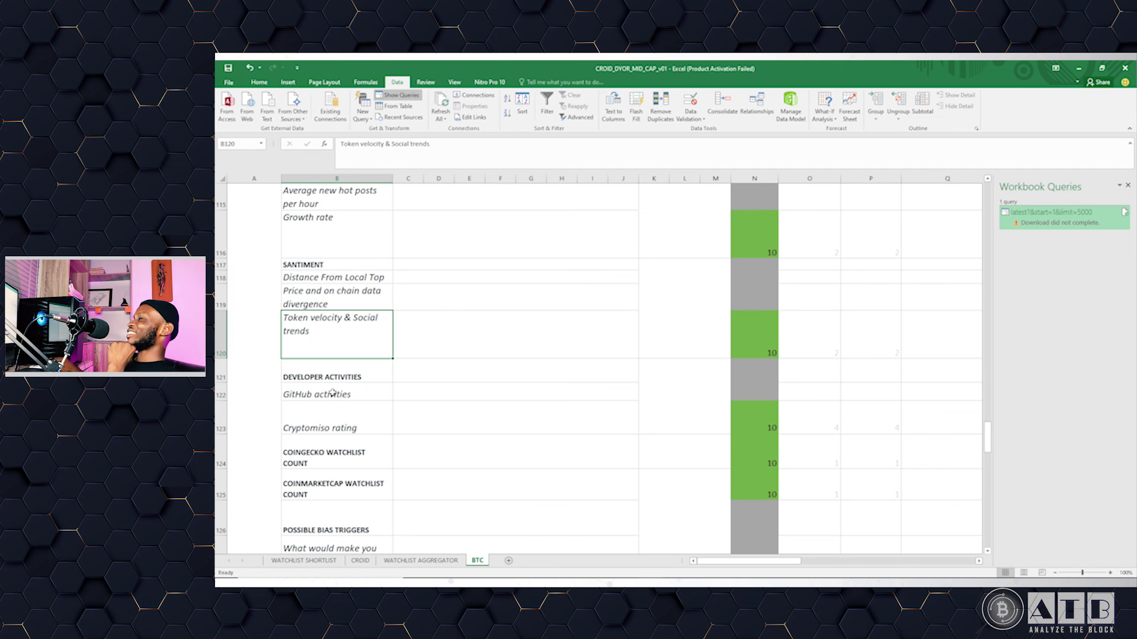
click(334, 365)
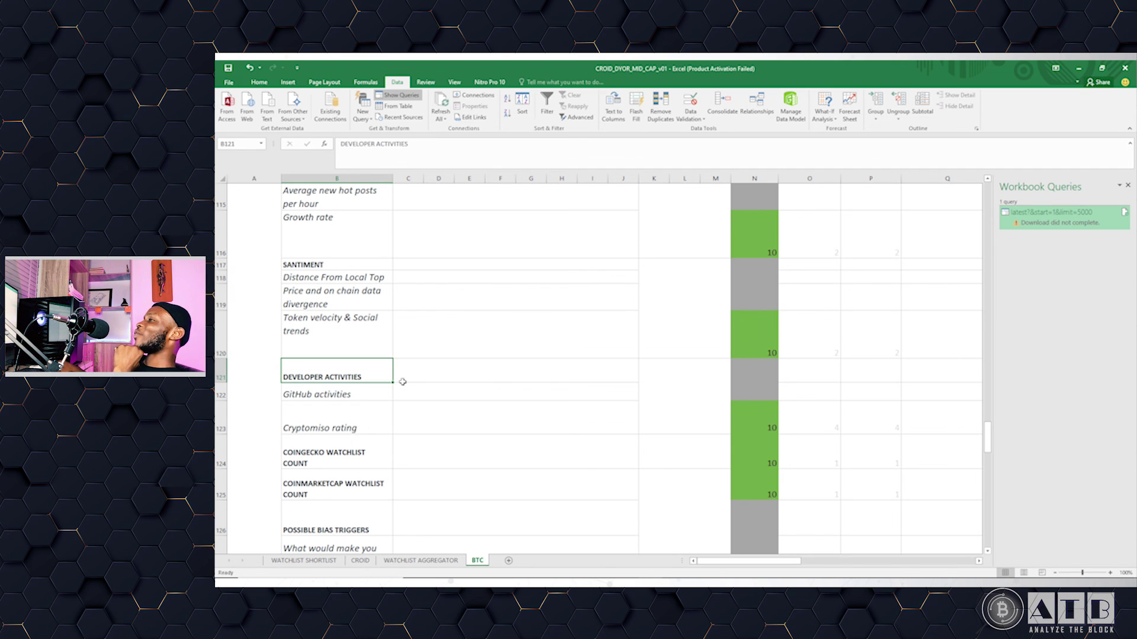
scroll(418, 345, down, 1)
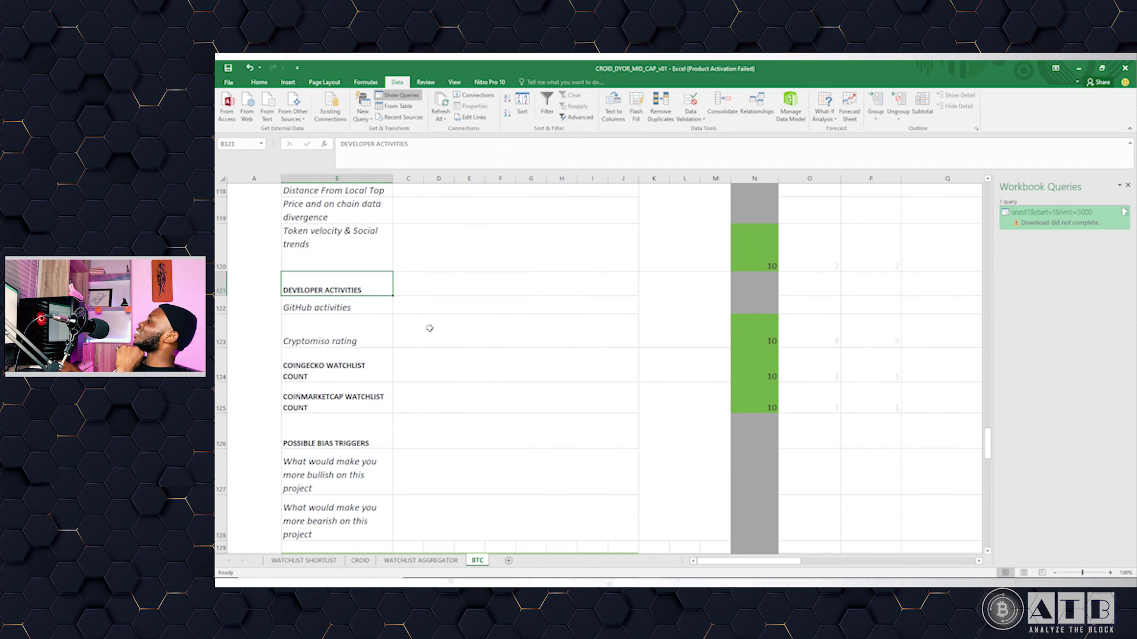
click(351, 303)
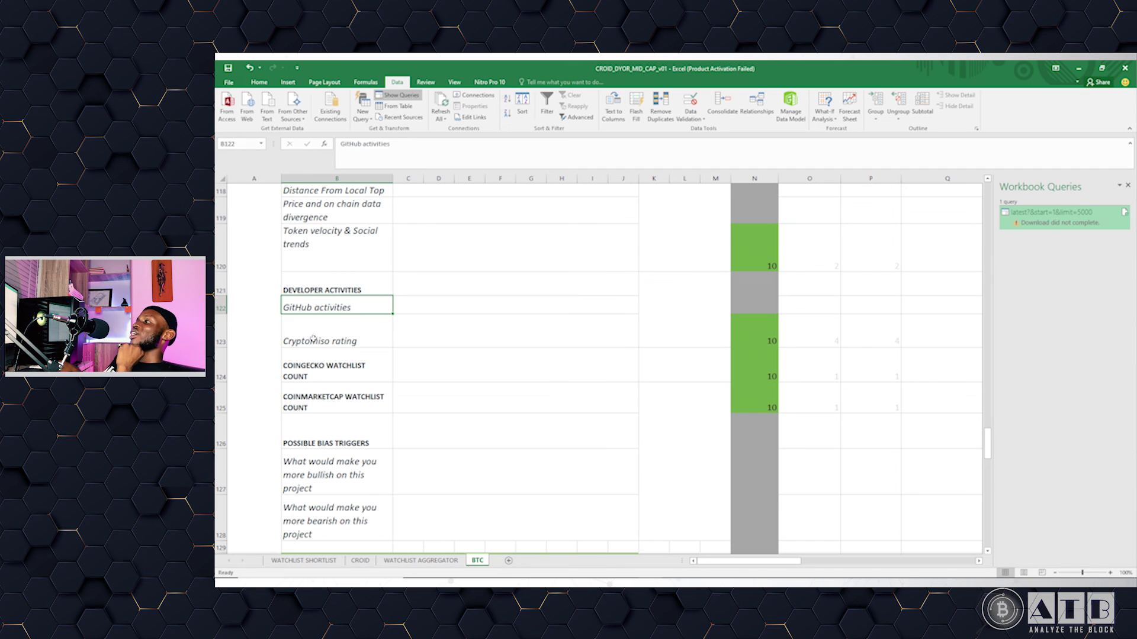
click(356, 341)
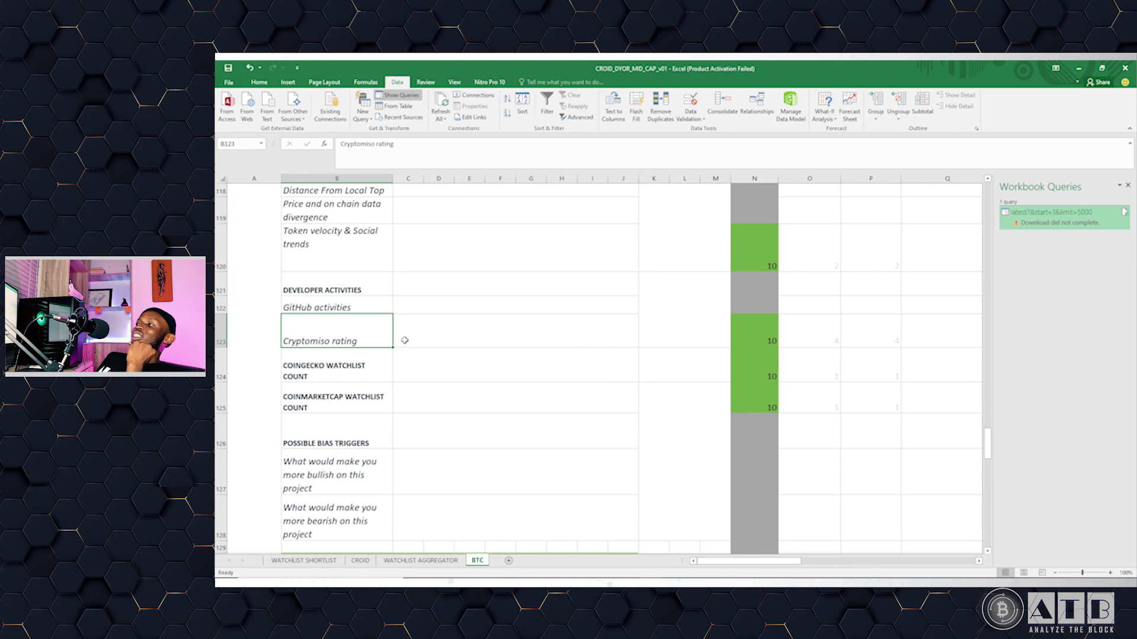
click(358, 309)
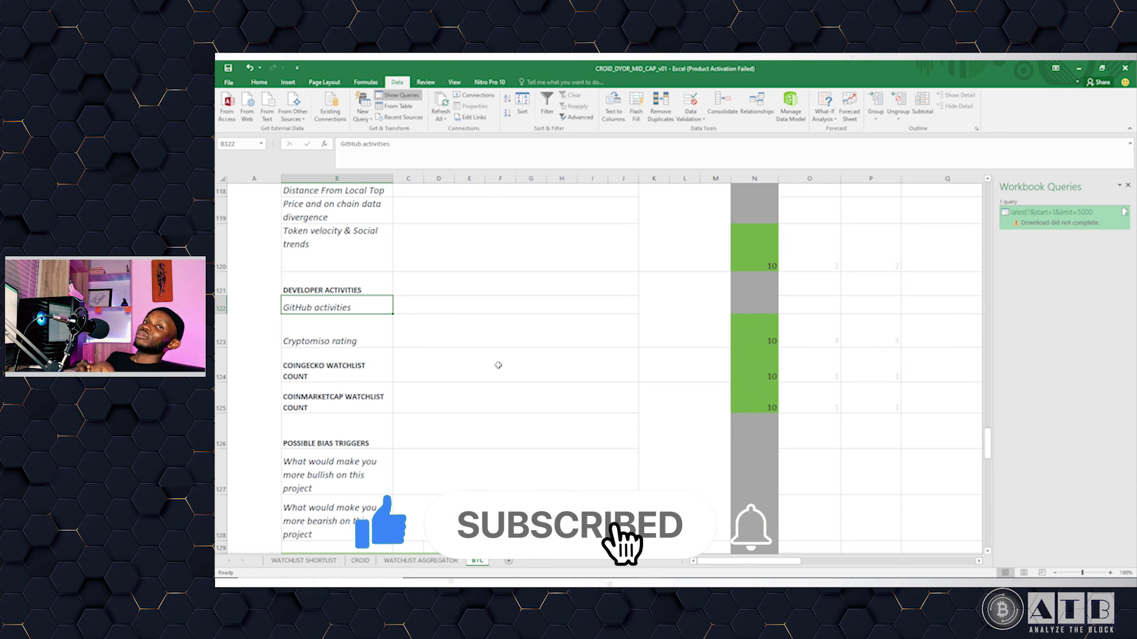
Point out the CoinGecko Watchlist Count row and bring the Possible Bias Triggers questions and Section 11 into view
click(357, 357)
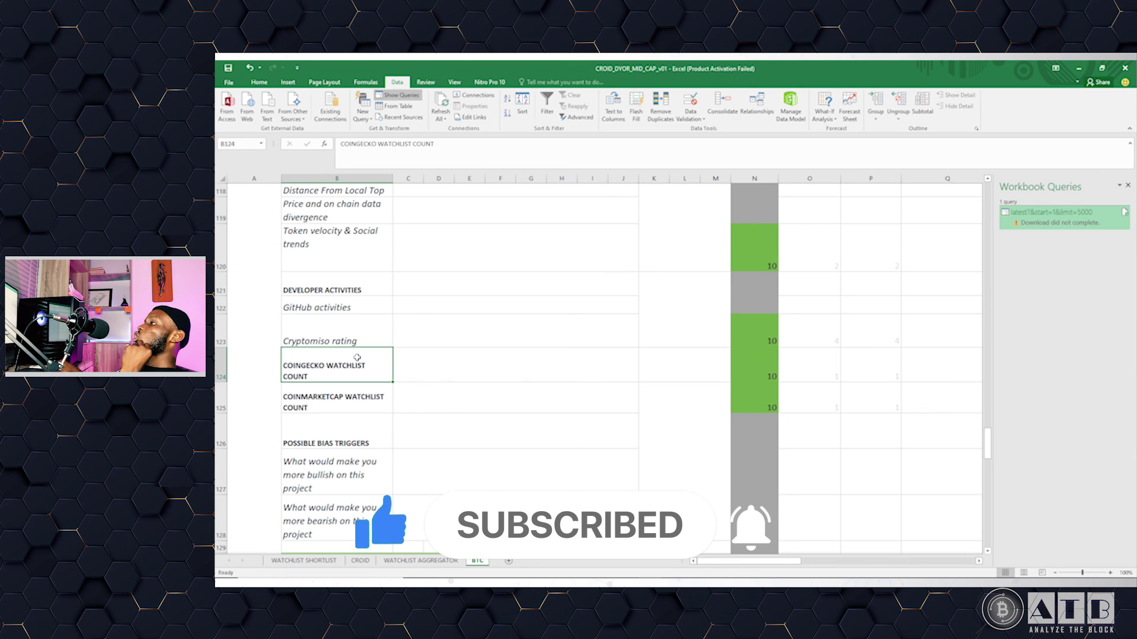
scroll(400, 388, down, 1)
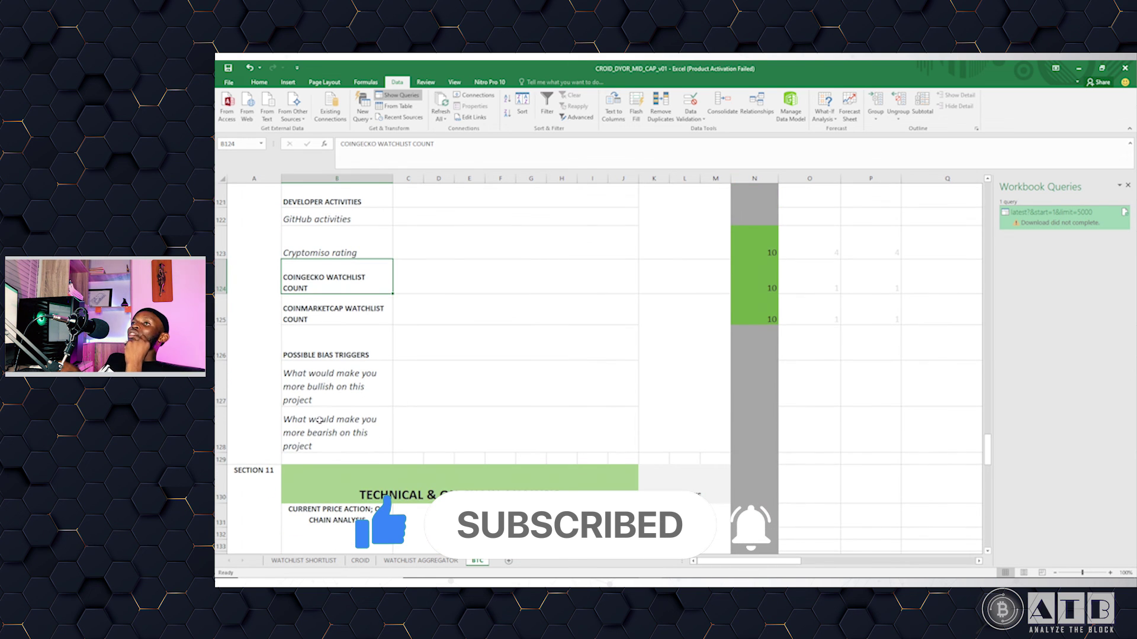
scroll(419, 384, down, 1)
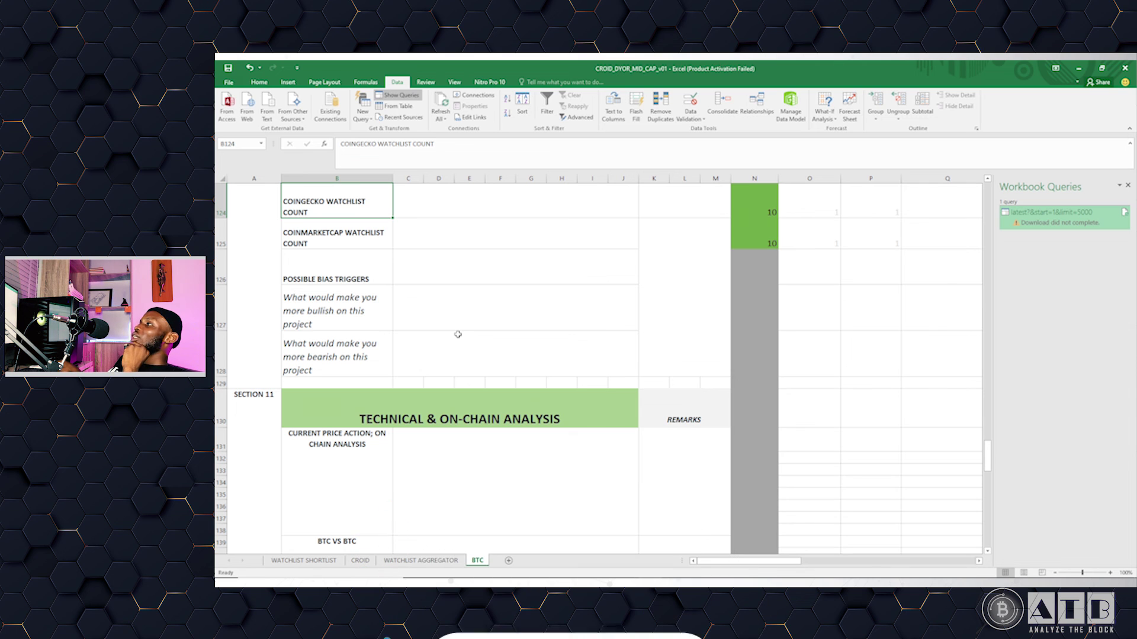